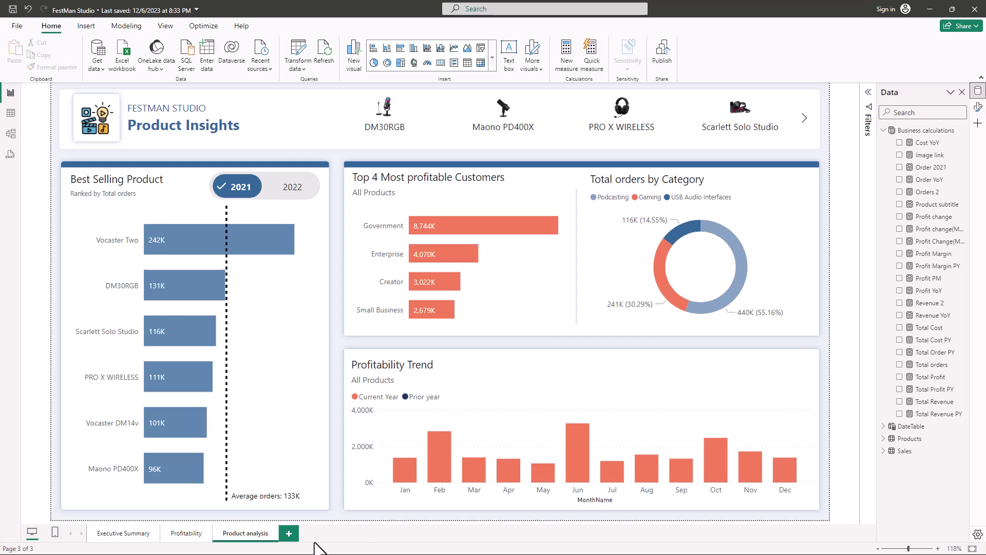
# Add a new report page and name it Tooltip-products.
pyautogui.click(289, 534)
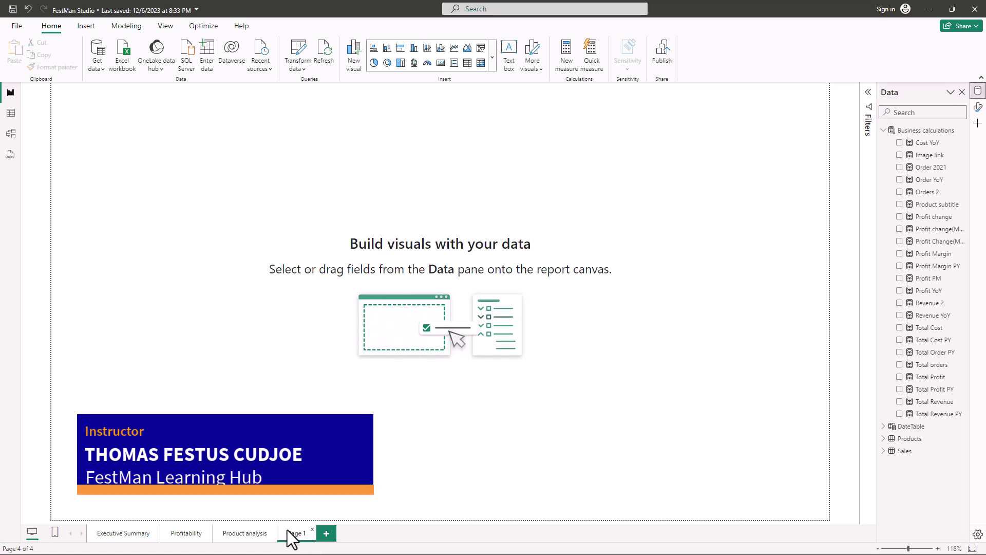
pyautogui.doubleClick(294, 533)
pyautogui.write('product')
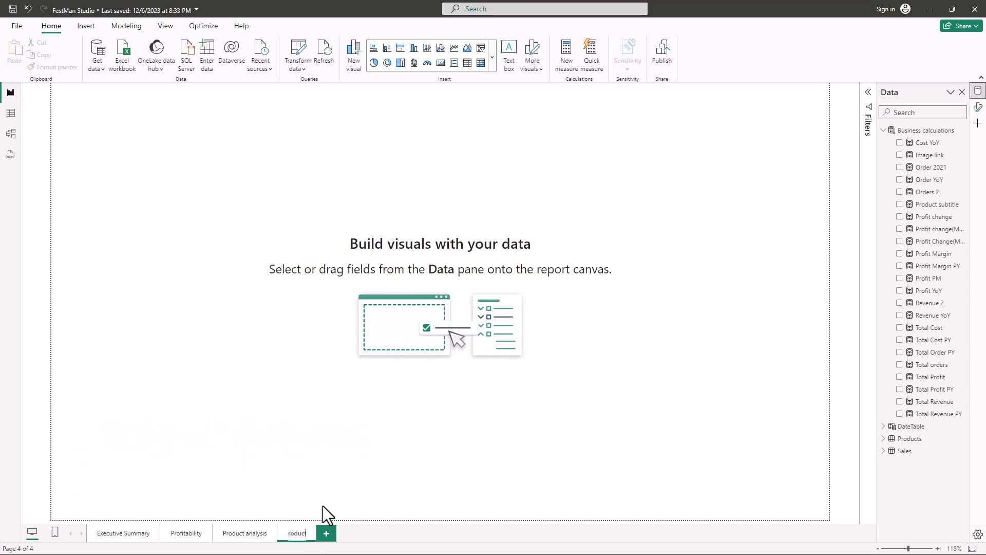
pyautogui.write('s')
pyautogui.press('Return')
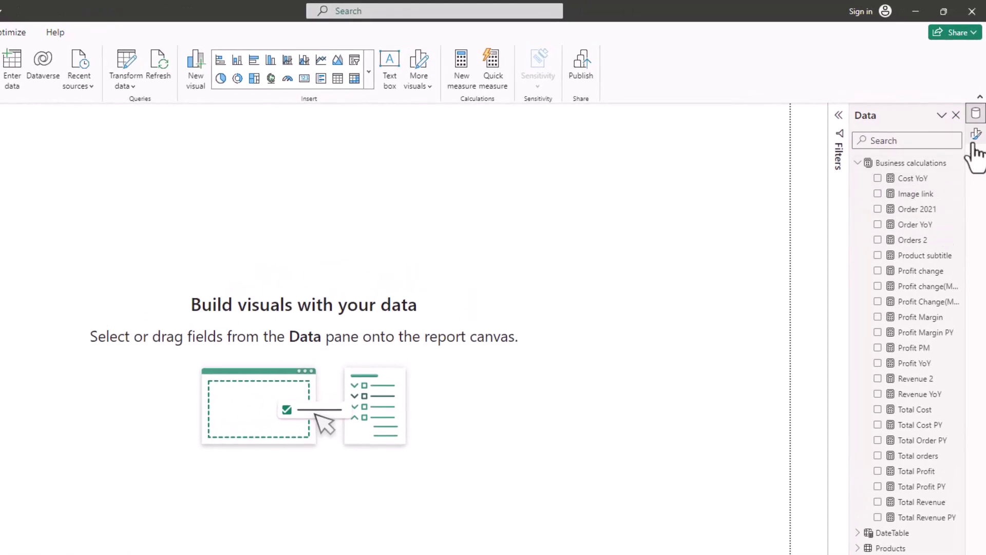
# Set the page type of the Tooltip-products page to Tooltip in its page information.
pyautogui.click(975, 135)
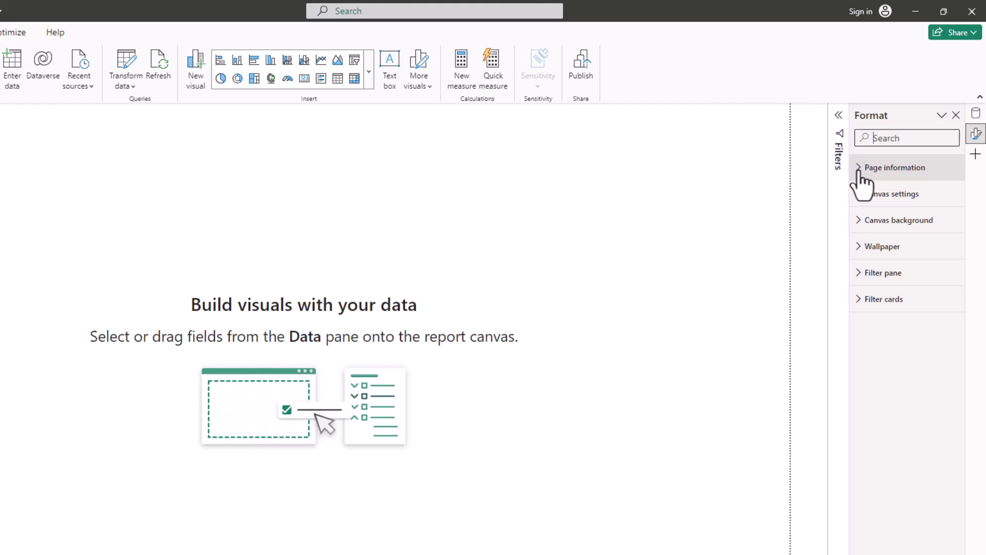
pyautogui.click(861, 172)
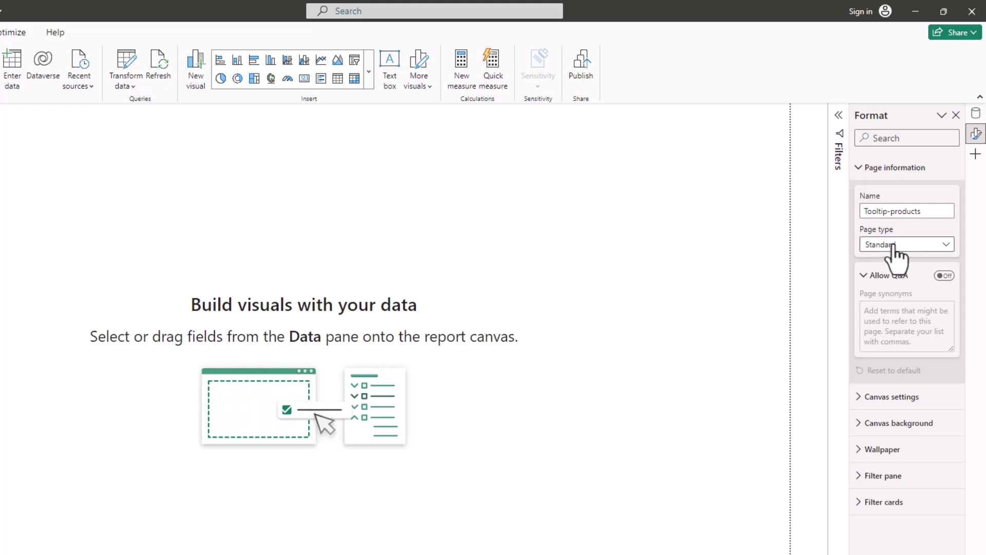
pyautogui.click(934, 246)
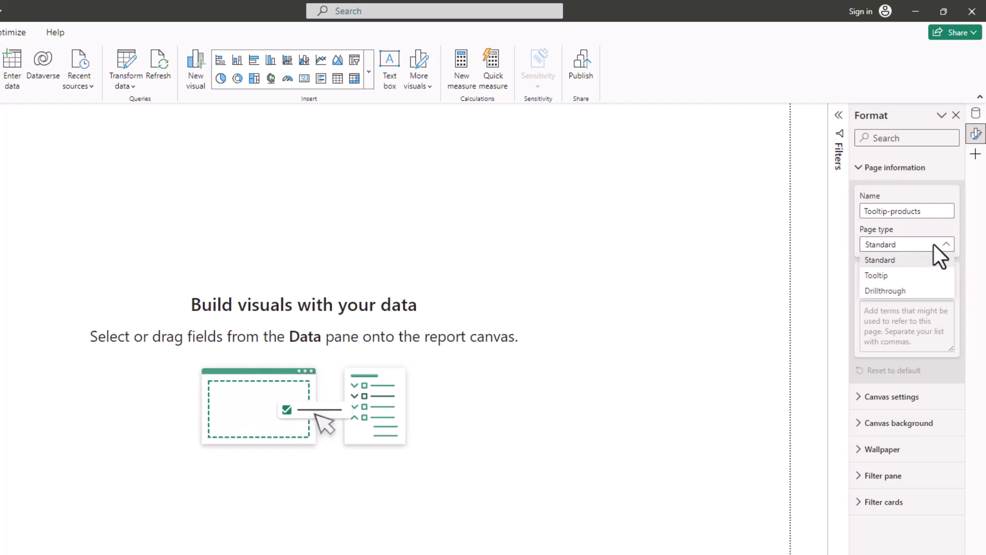
pyautogui.click(878, 275)
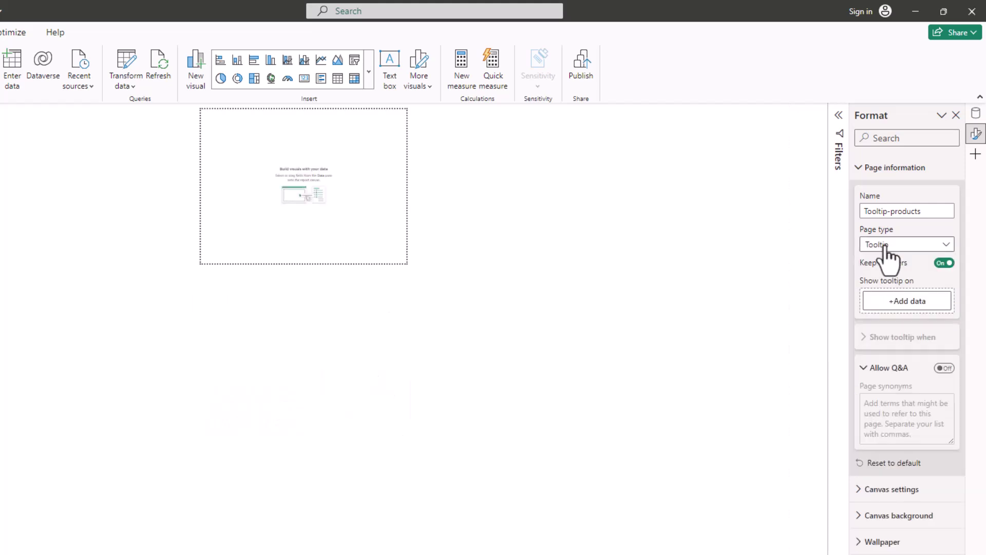
pyautogui.click(865, 170)
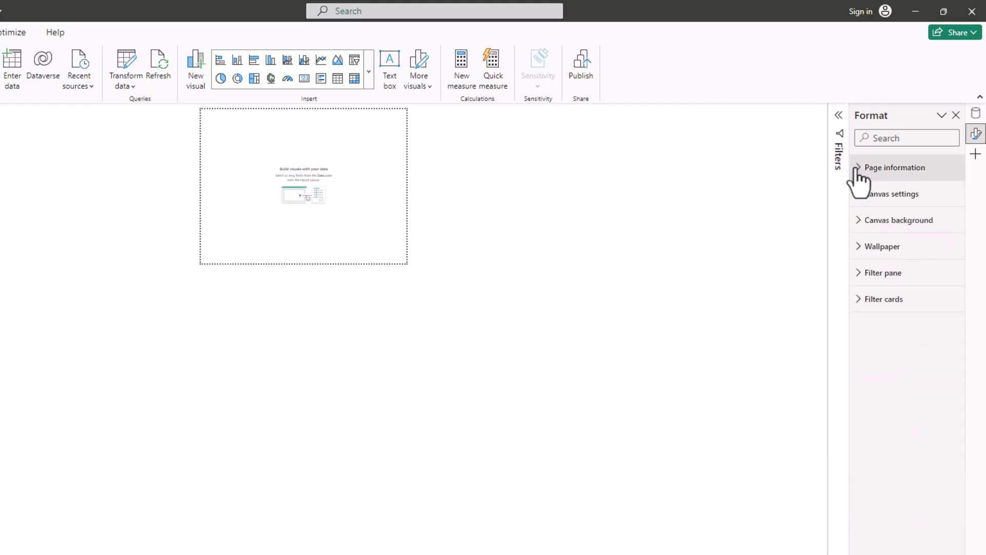
# Change the canvas type of the tooltip page to Custom.
pyautogui.click(861, 195)
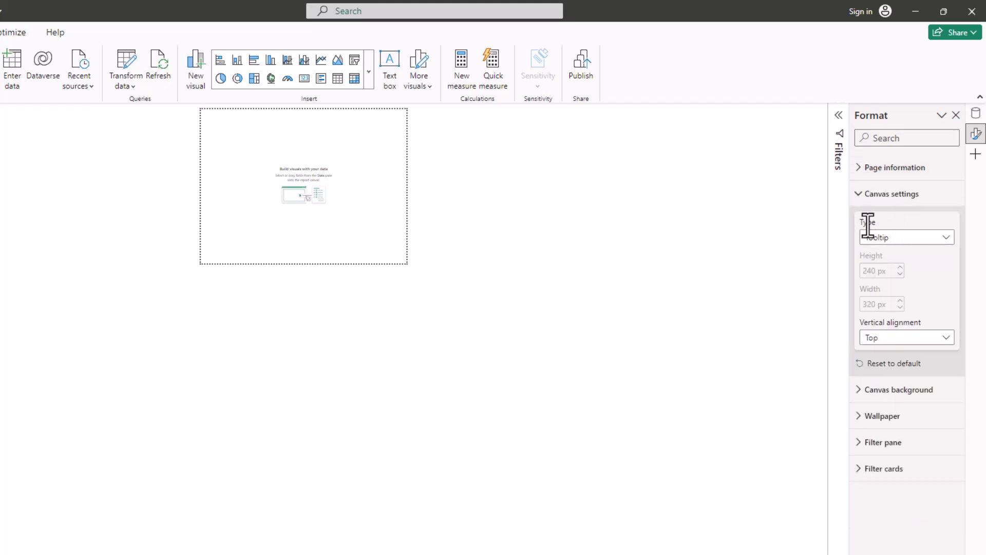
pyautogui.click(897, 240)
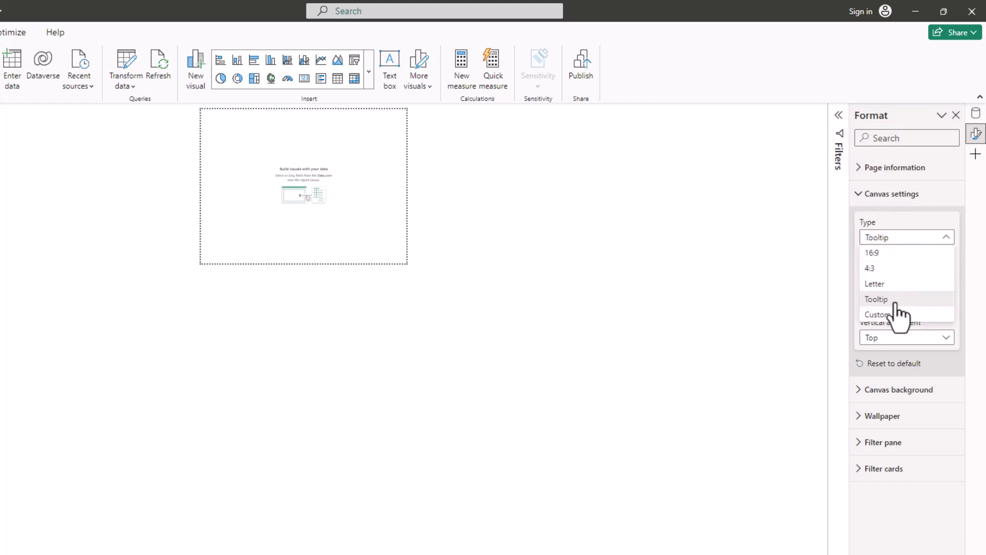
pyautogui.click(878, 314)
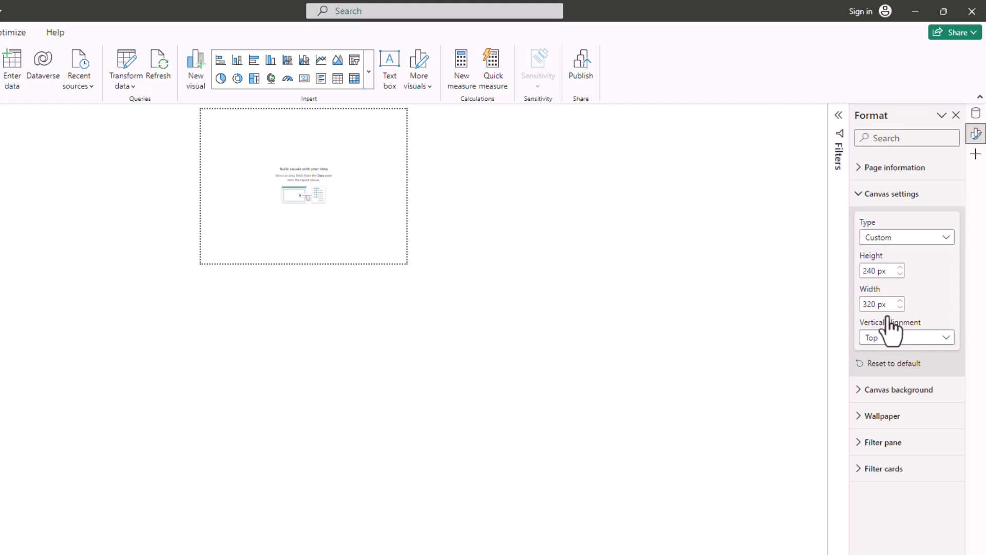
# Raise the custom canvas height in single-pixel increments to 245 px.
pyautogui.click(900, 267)
pyautogui.click(900, 267)
pyautogui.click(900, 267)
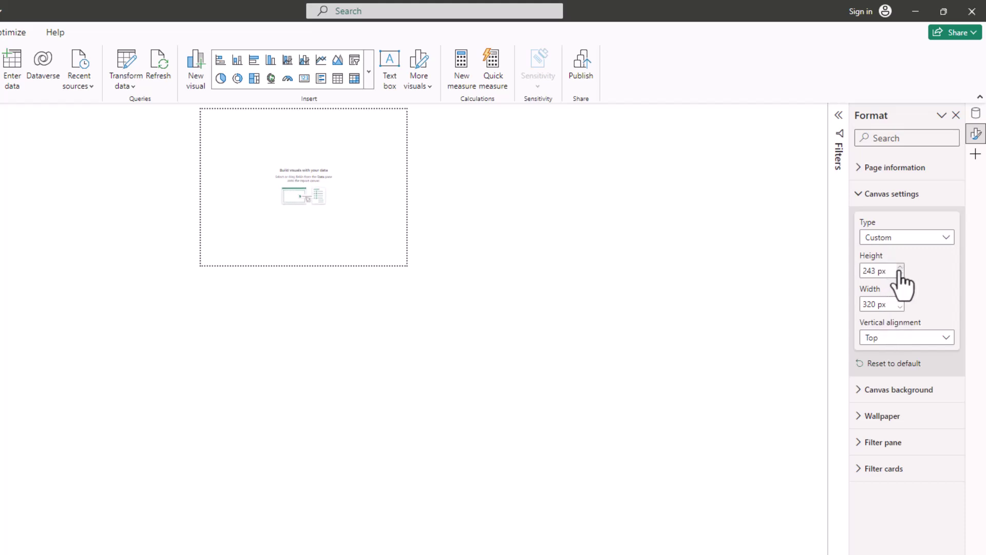
pyautogui.click(899, 267)
pyautogui.click(900, 267)
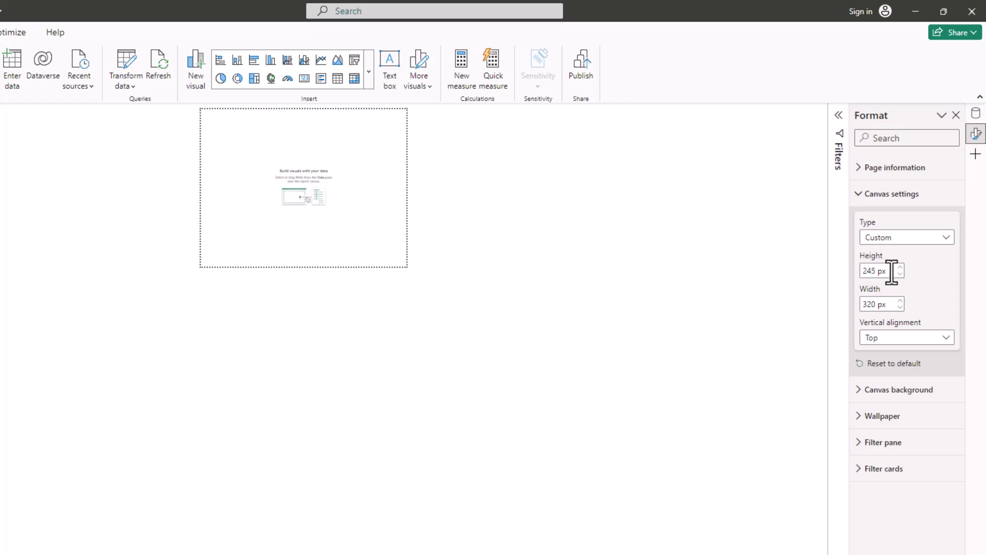
# Set the custom canvas height to 290 px and its width to 450 px.
pyautogui.doubleClick(865, 271)
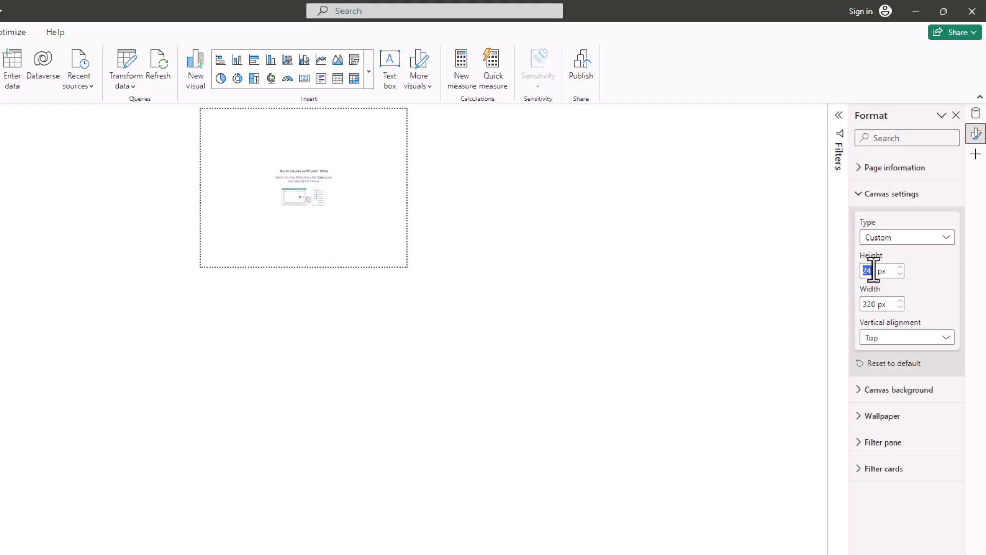
pyautogui.write('290')
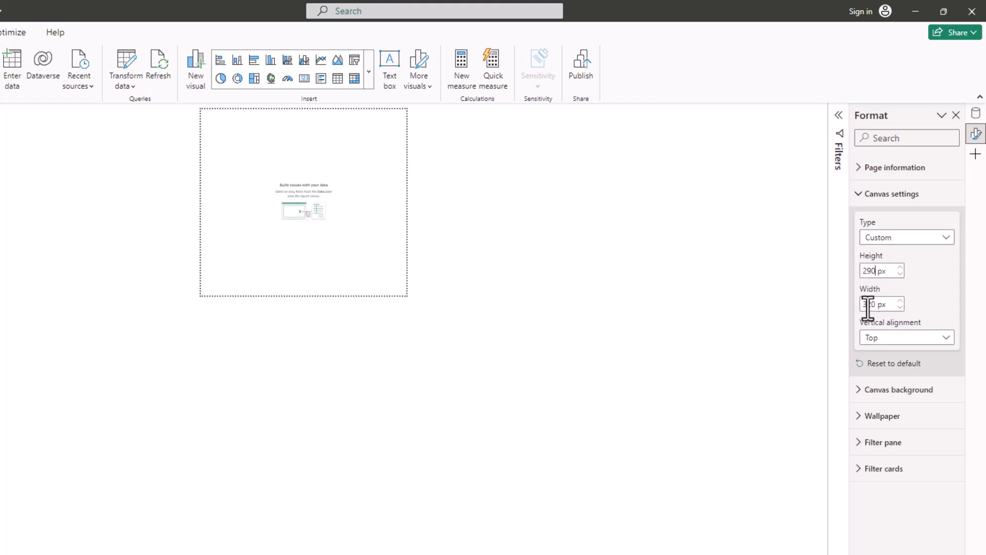
pyautogui.click(867, 304)
pyautogui.doubleClick(877, 304)
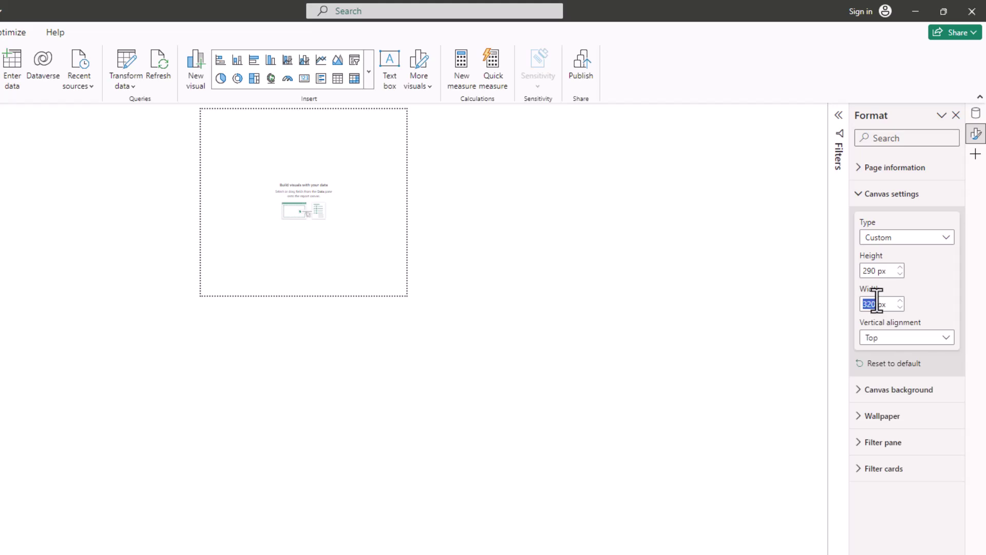
pyautogui.write('450')
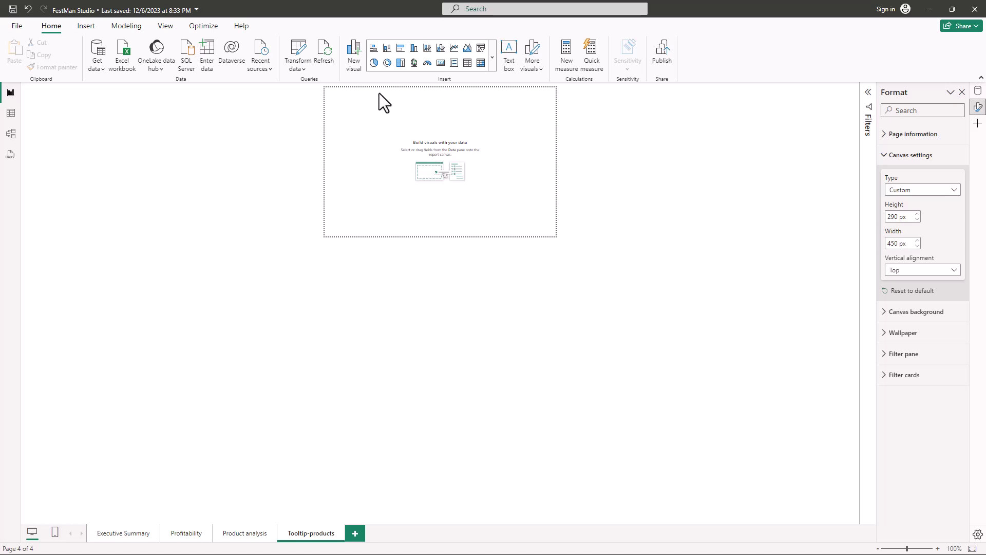
# Set the page view of the tooltip page to Fit to page.
pyautogui.click(172, 29)
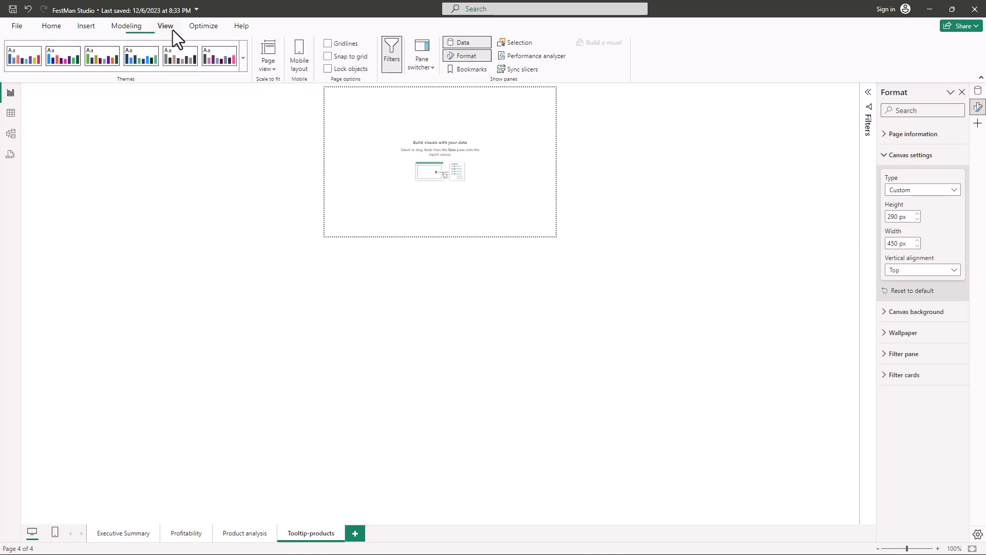
pyautogui.click(269, 69)
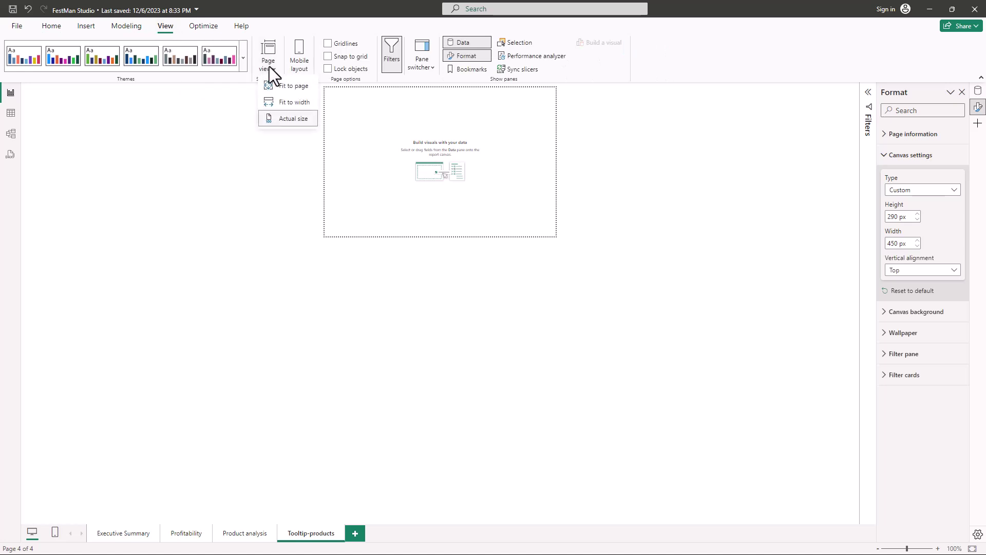
pyautogui.click(289, 89)
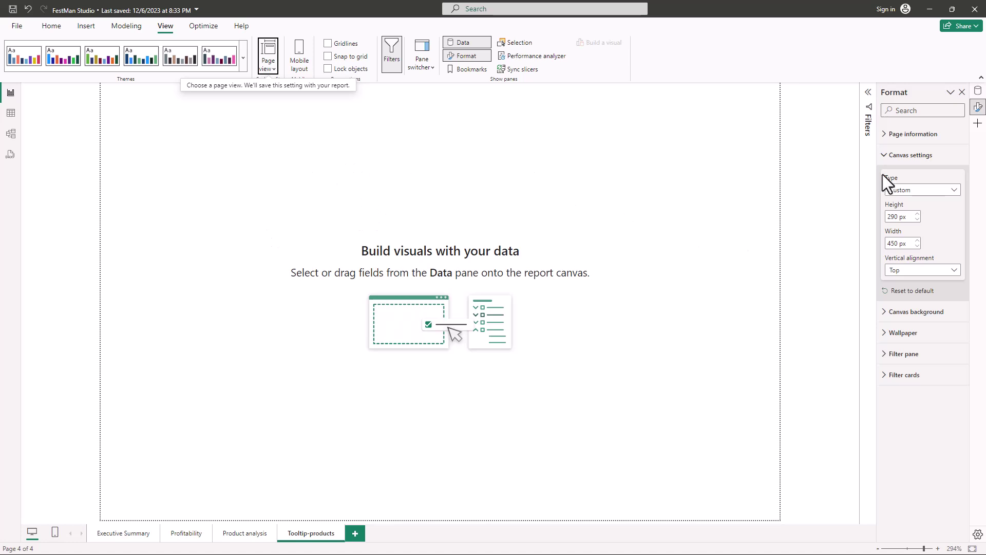
# Give the canvas background a light blue-gray theme color and set its transparency to 41%.
pyautogui.click(889, 155)
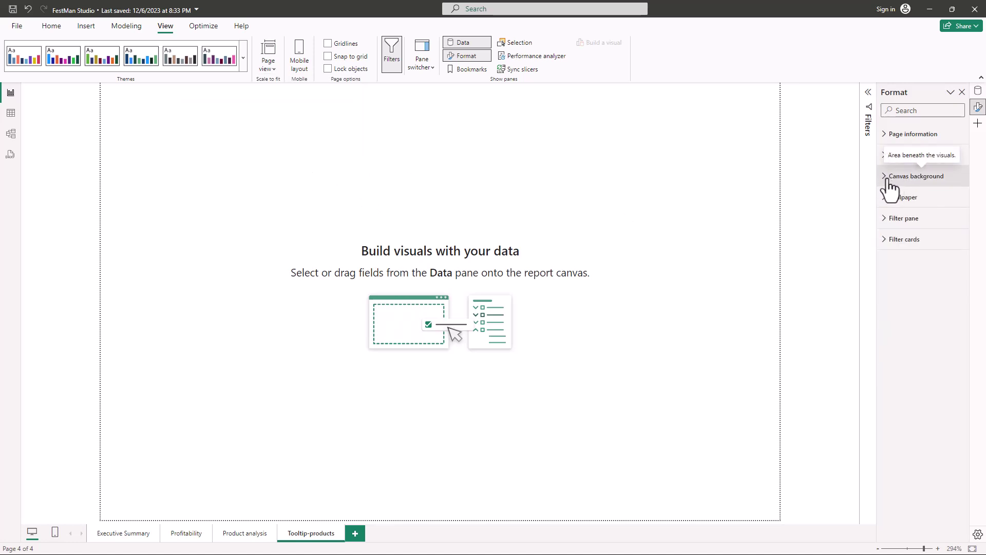
pyautogui.click(887, 180)
pyautogui.click(905, 213)
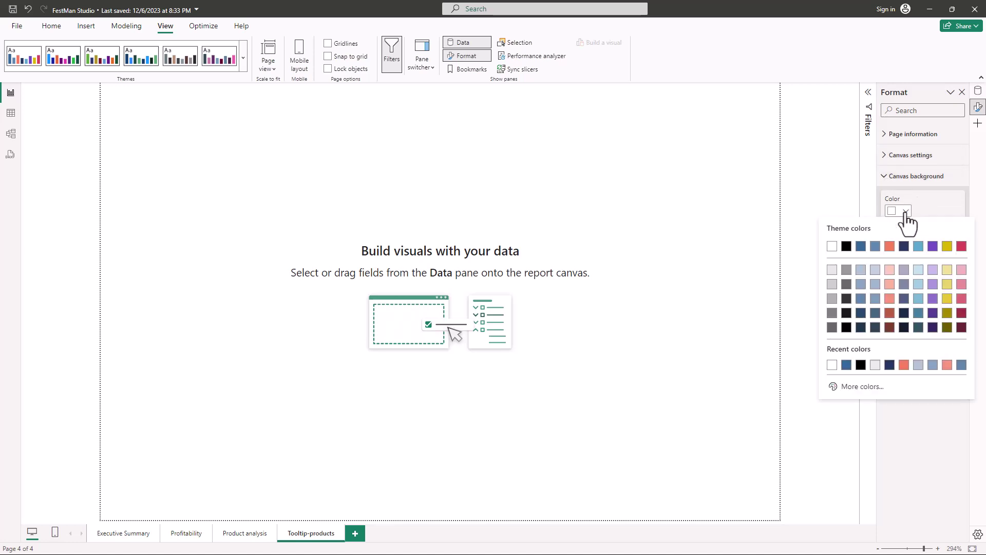
pyautogui.click(876, 271)
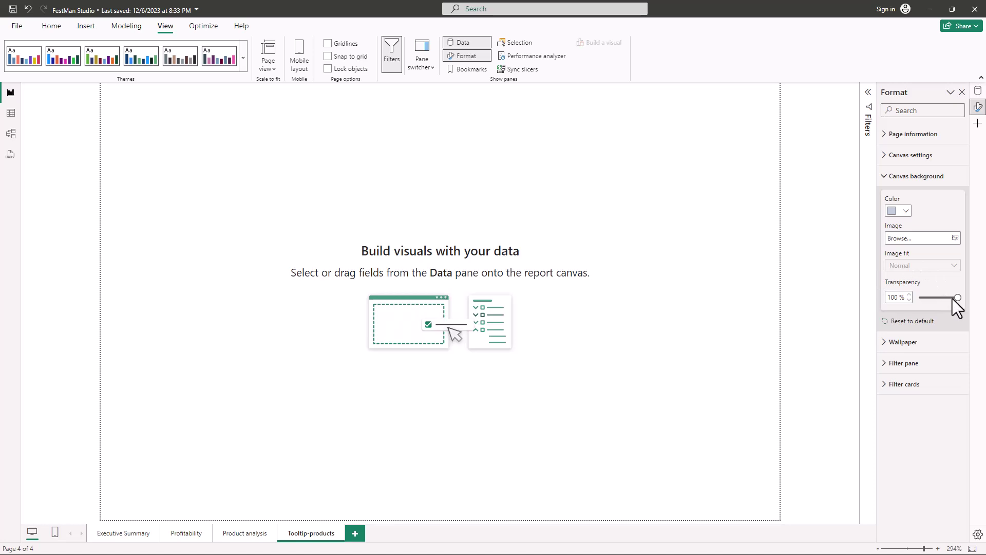
pyautogui.moveTo(954, 297); pyautogui.dragTo(934, 298)
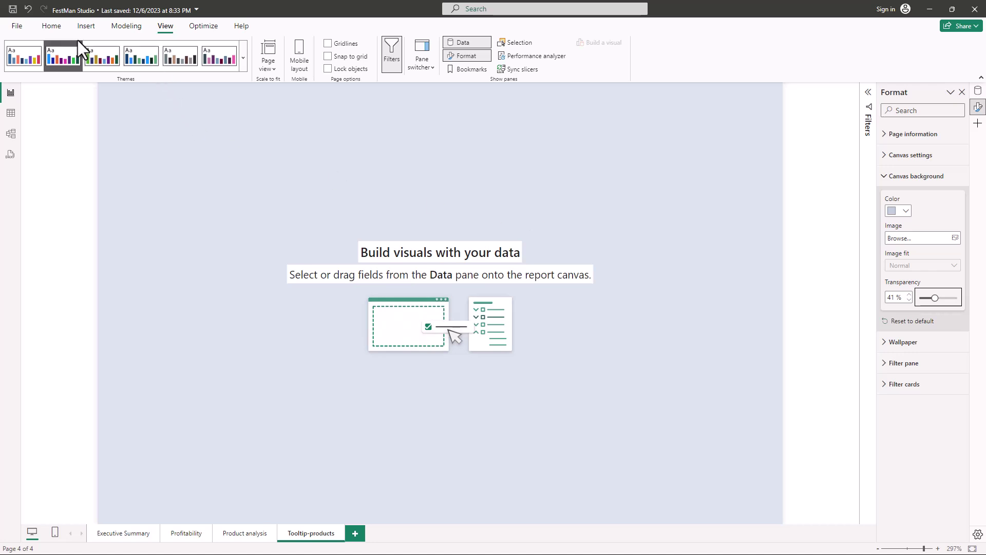
# Insert a Card (new) visual on the tooltip page.
pyautogui.click(81, 28)
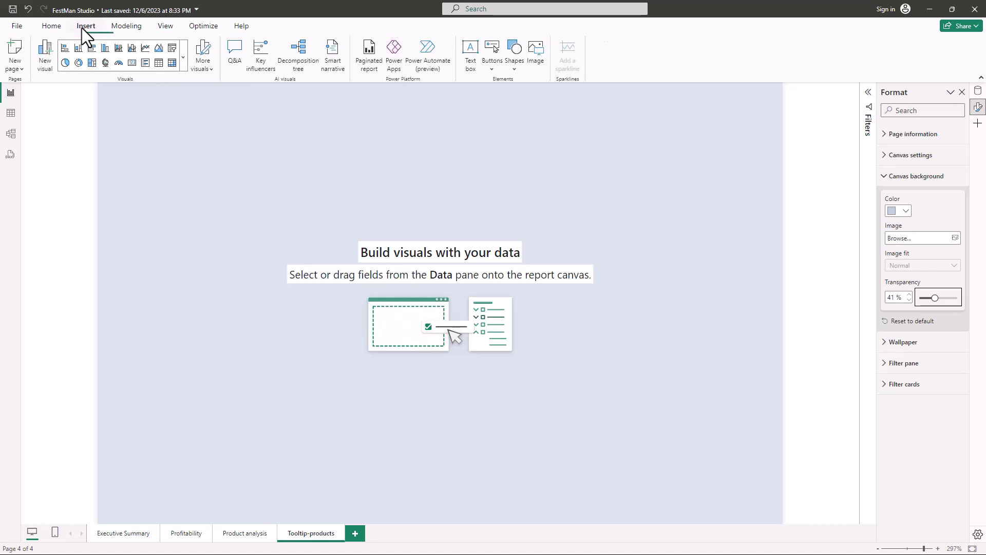
pyautogui.click(184, 63)
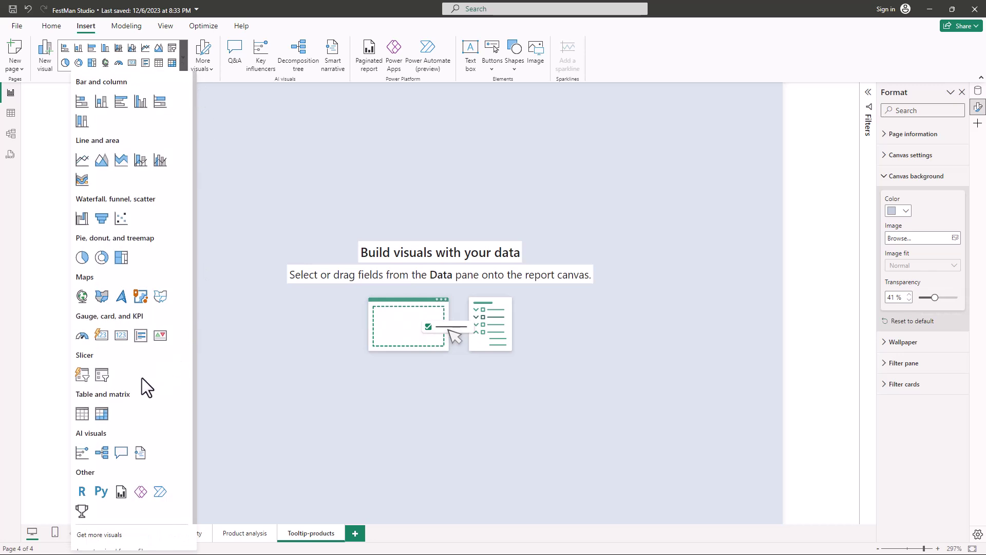
pyautogui.click(102, 336)
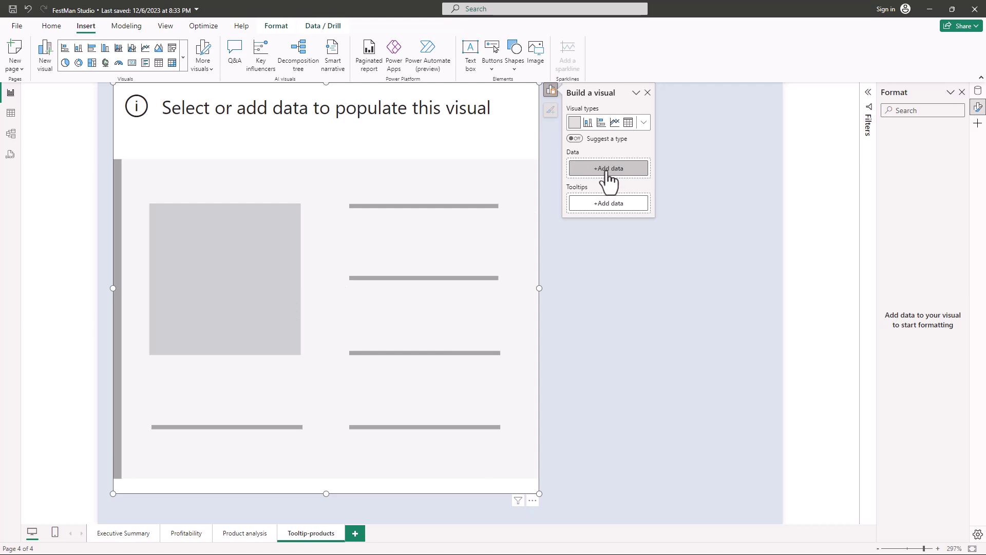
# Add the Total Cost measure from Business calculations to the card and resize the card to nearly fill the page.
pyautogui.click(607, 174)
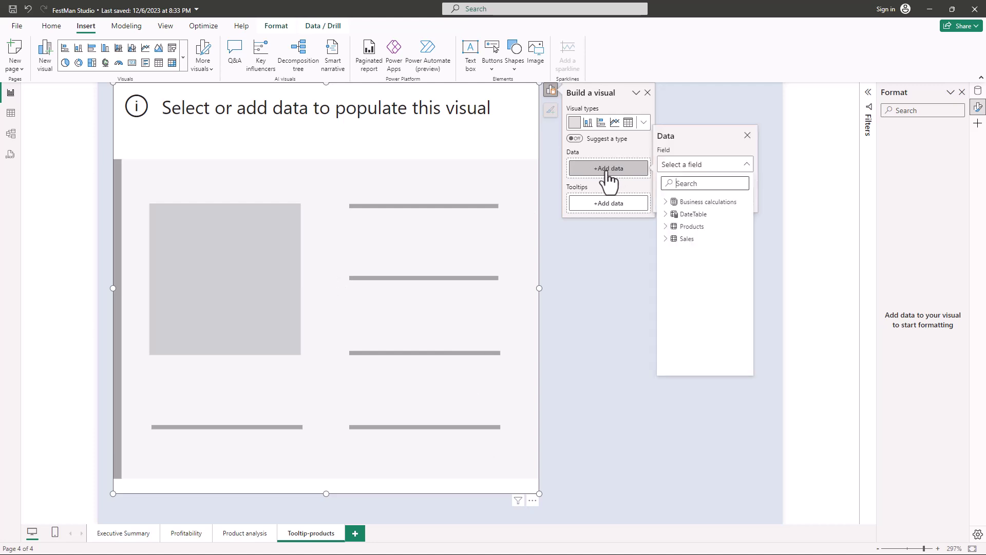
pyautogui.click(666, 202)
pyautogui.scroll(-5, 719, 290)
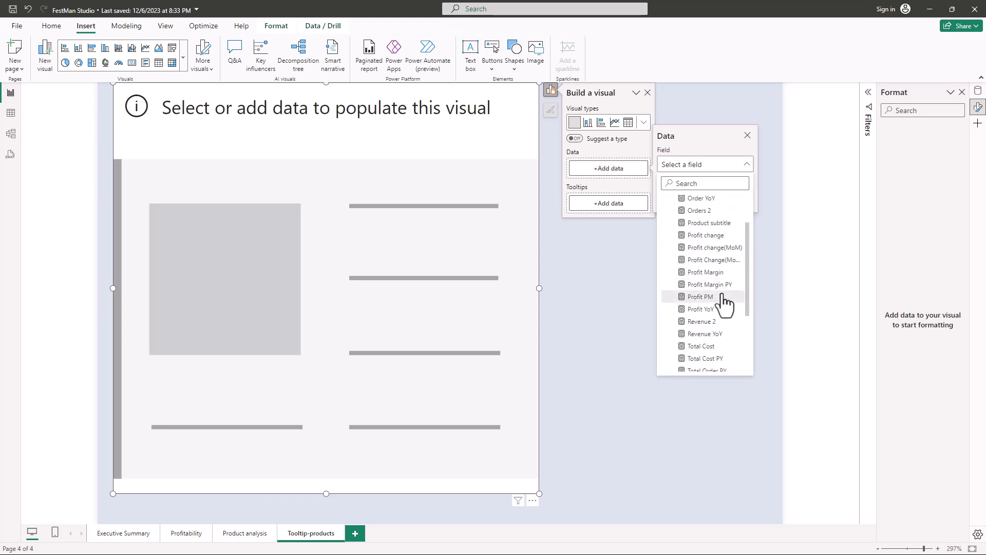
pyautogui.scroll(-1, 729, 313)
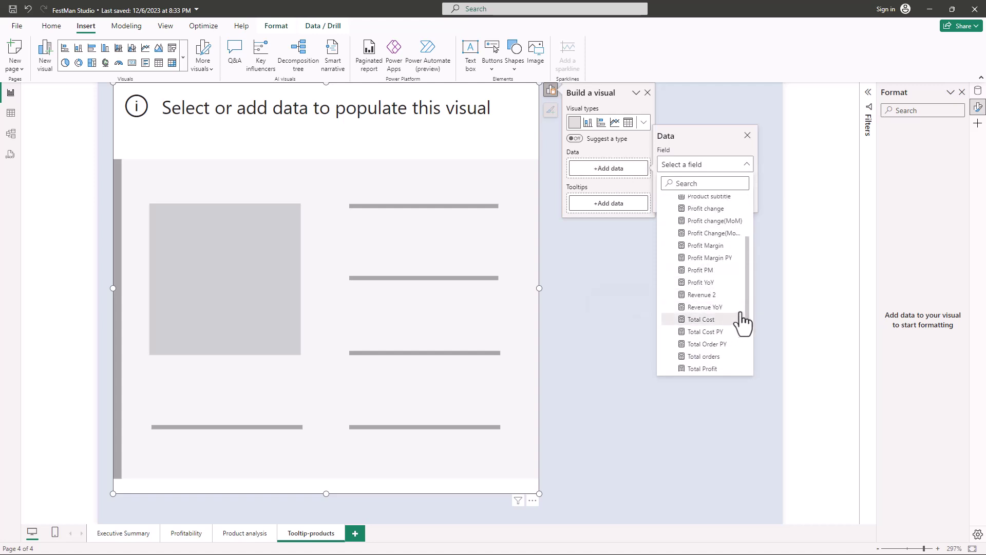
pyautogui.click(698, 320)
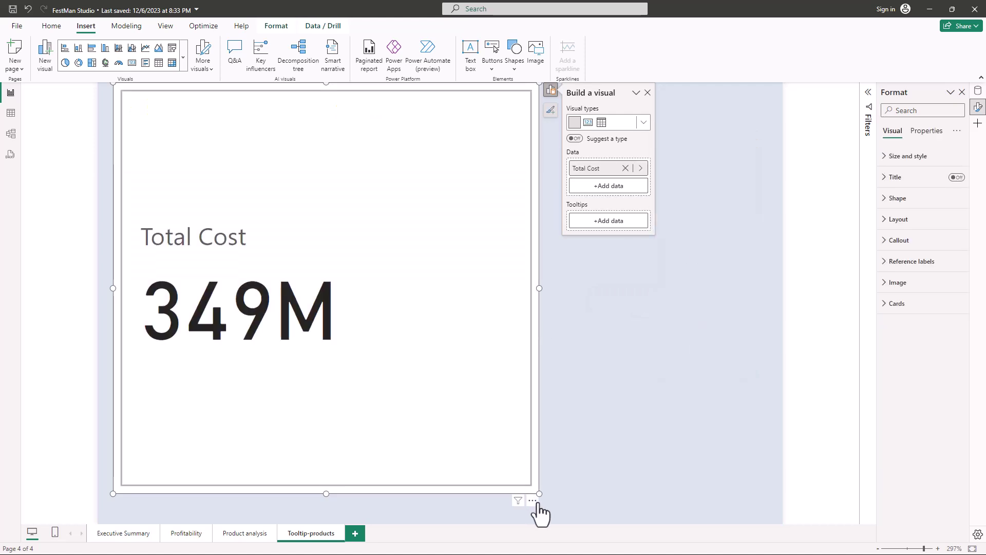
pyautogui.moveTo(539, 493); pyautogui.dragTo(767, 520)
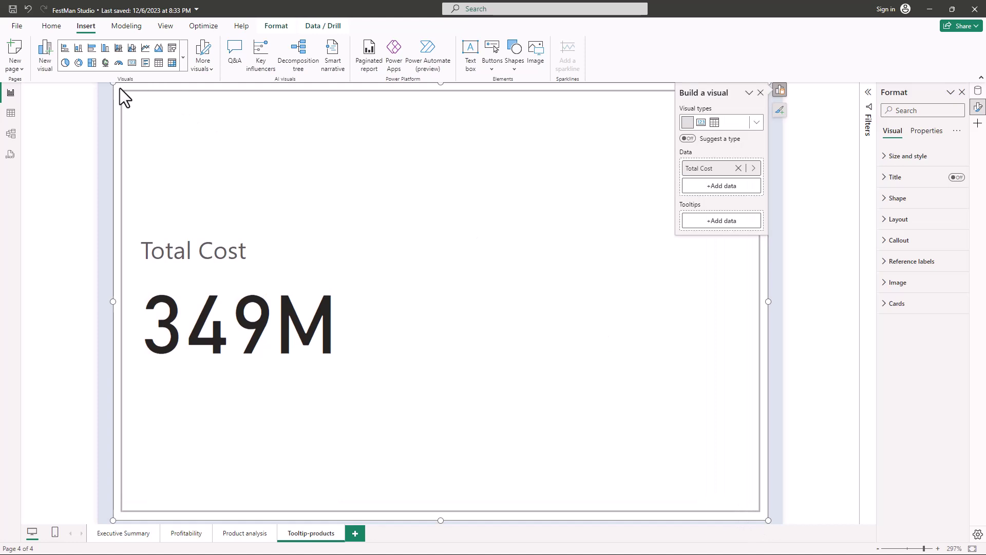
pyautogui.moveTo(114, 85); pyautogui.dragTo(105, 91)
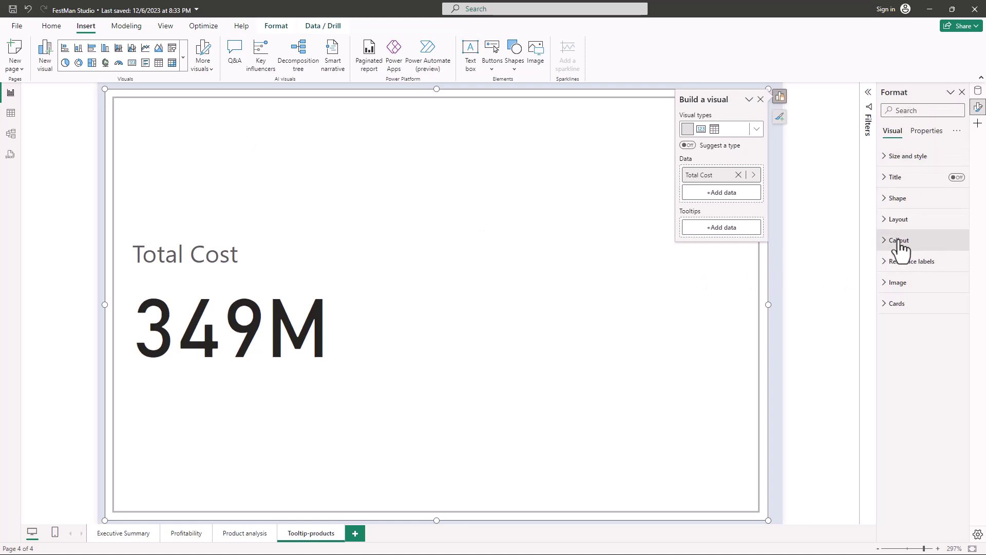
# Turn off the callout values and the callout label of the Total Cost card.
pyautogui.click(917, 246)
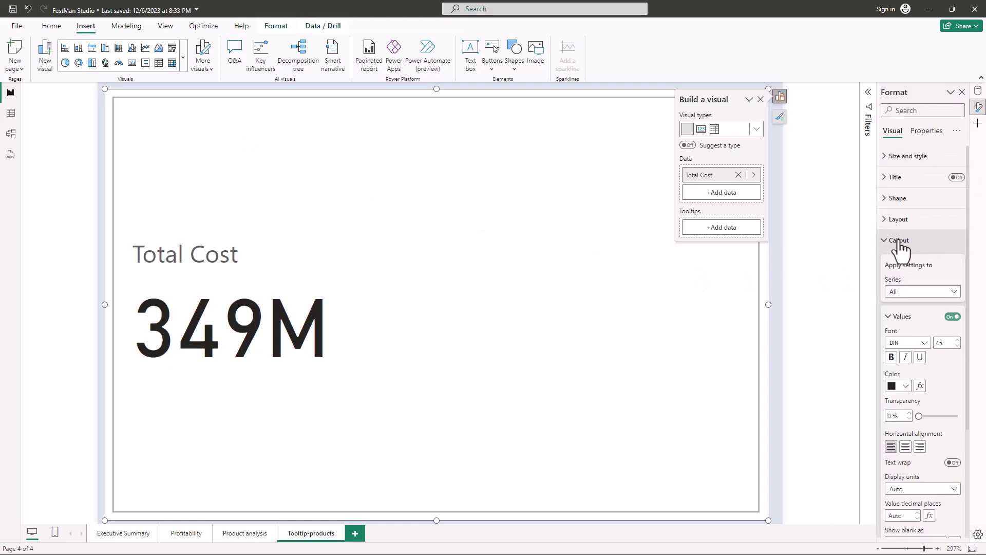
pyautogui.click(953, 316)
pyautogui.scroll(-2, 957, 402)
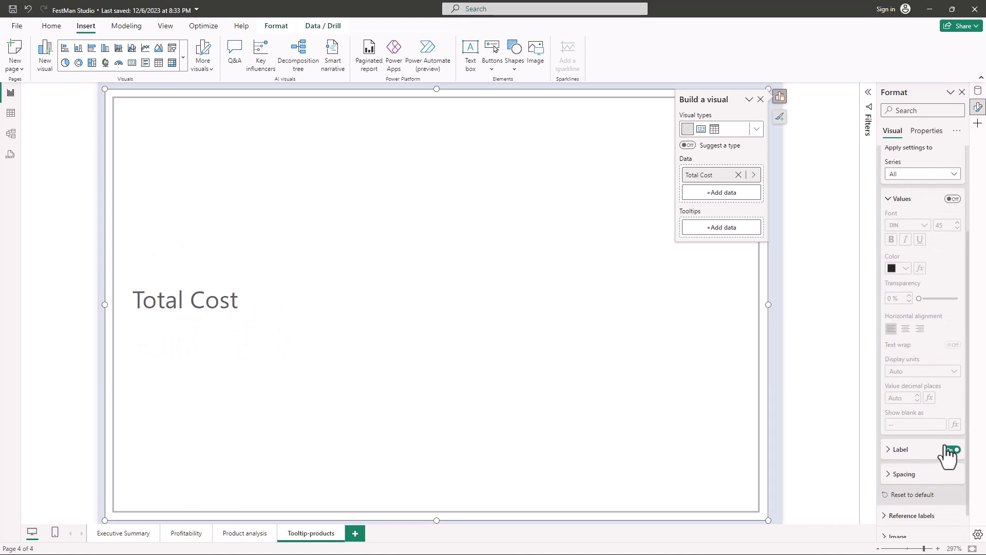
pyautogui.click(951, 449)
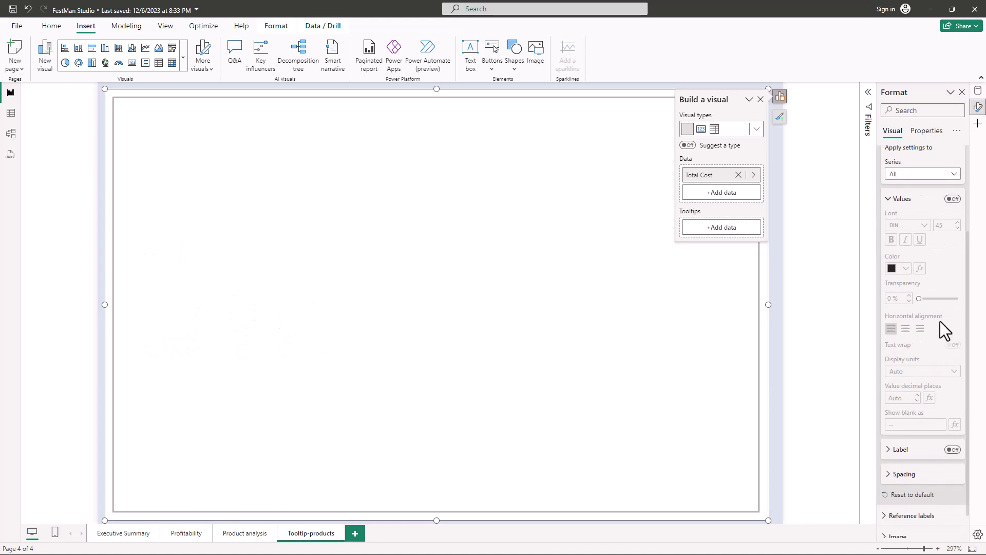
pyautogui.scroll(3, 940, 308)
pyautogui.click(891, 242)
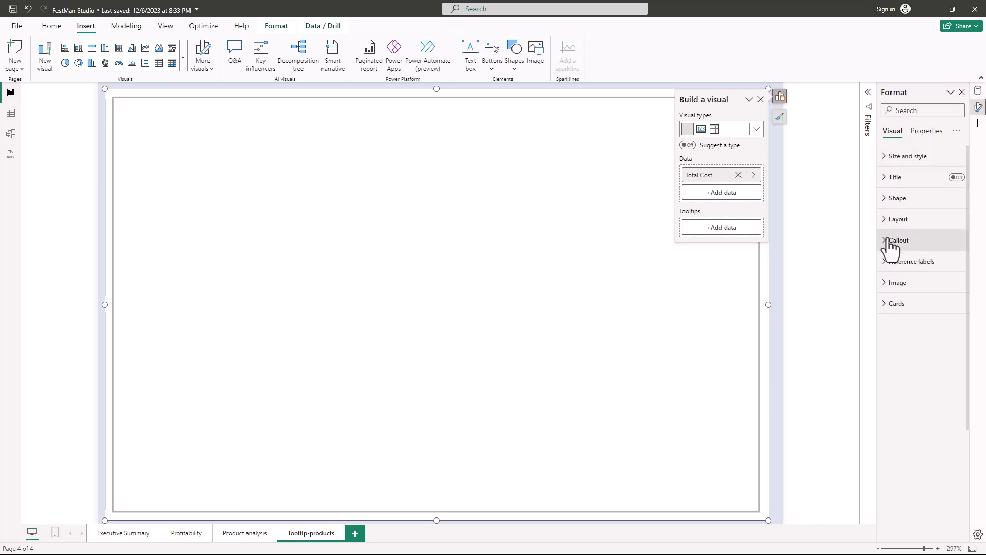
# Fill the card with the dark blue recent color and turn off the card border.
pyautogui.click(886, 308)
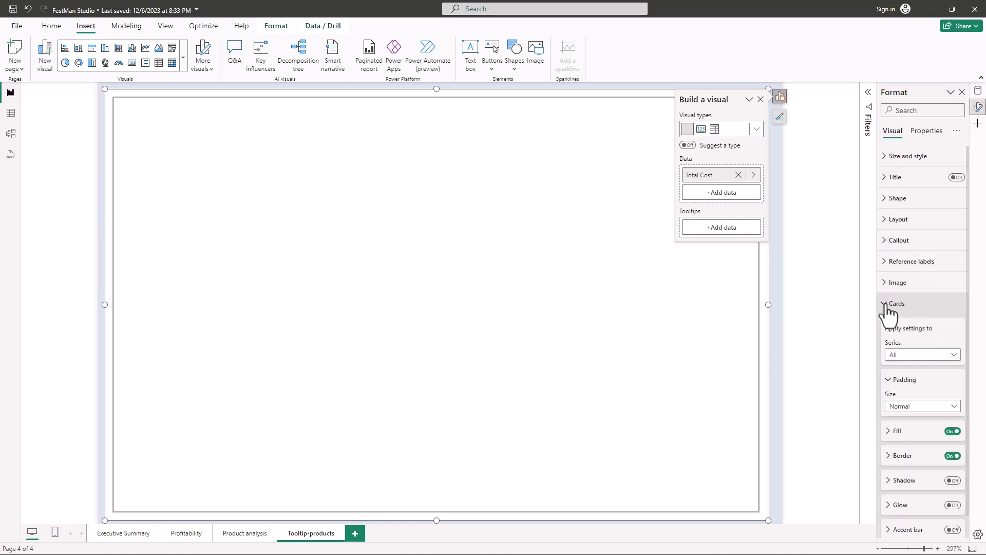
pyautogui.click(910, 433)
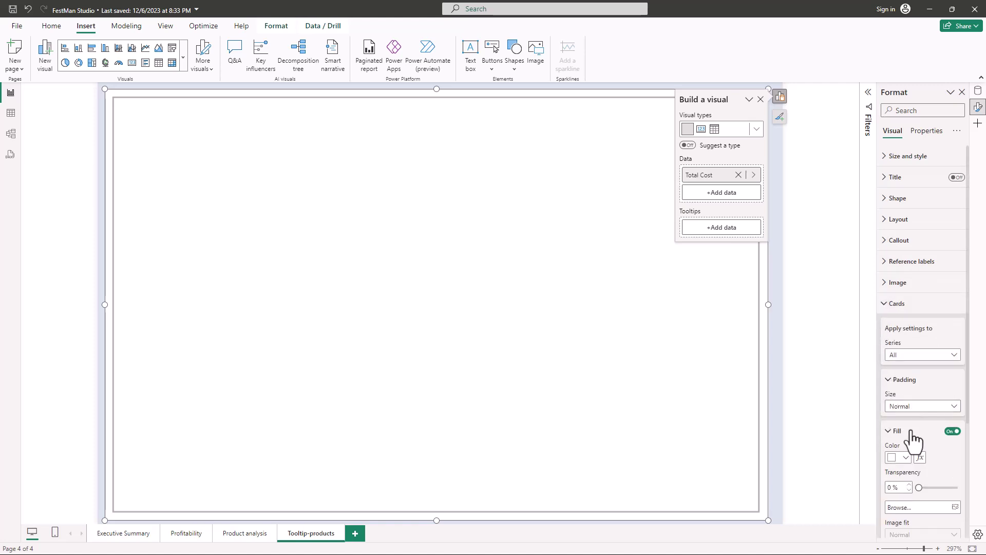
pyautogui.click(906, 460)
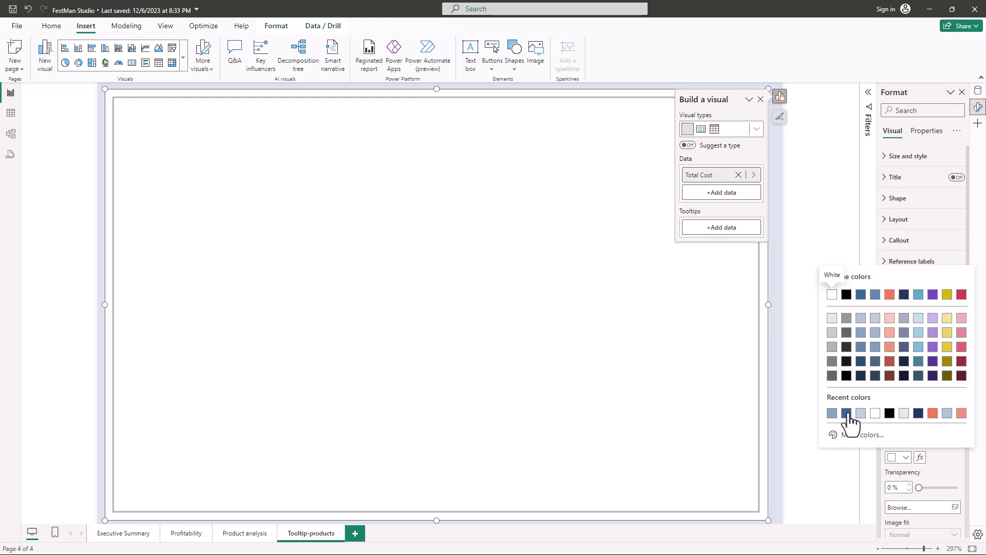
pyautogui.click(848, 413)
pyautogui.scroll(-5, 908, 409)
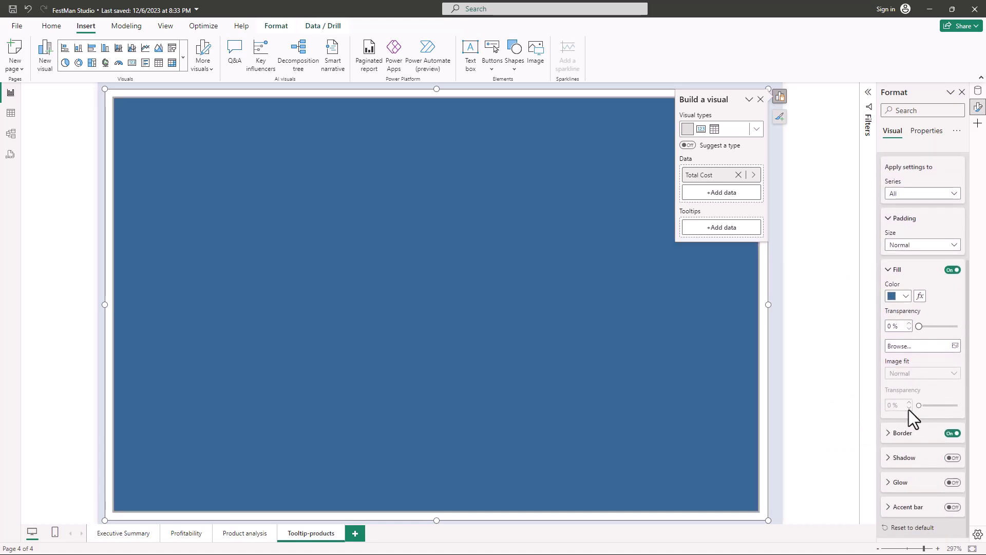
pyautogui.click(948, 435)
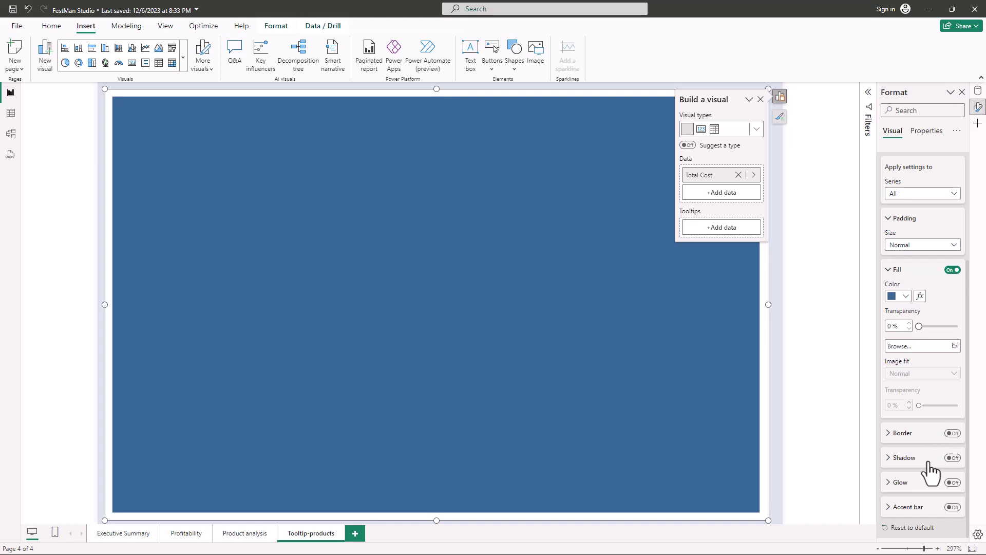
# Add an accent bar along the top of the card, 4 px wide, in the orange-red recent color.
pyautogui.click(952, 507)
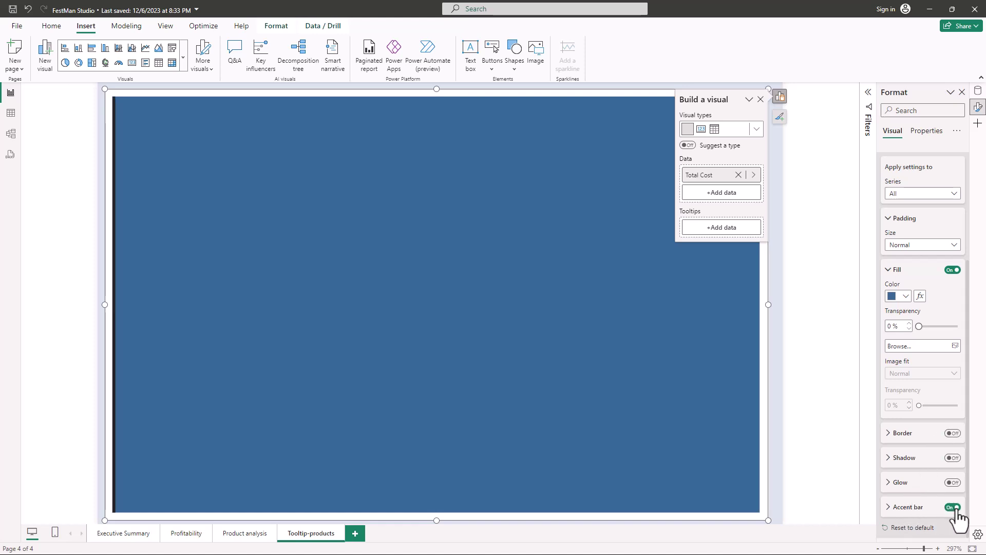
pyautogui.click(889, 509)
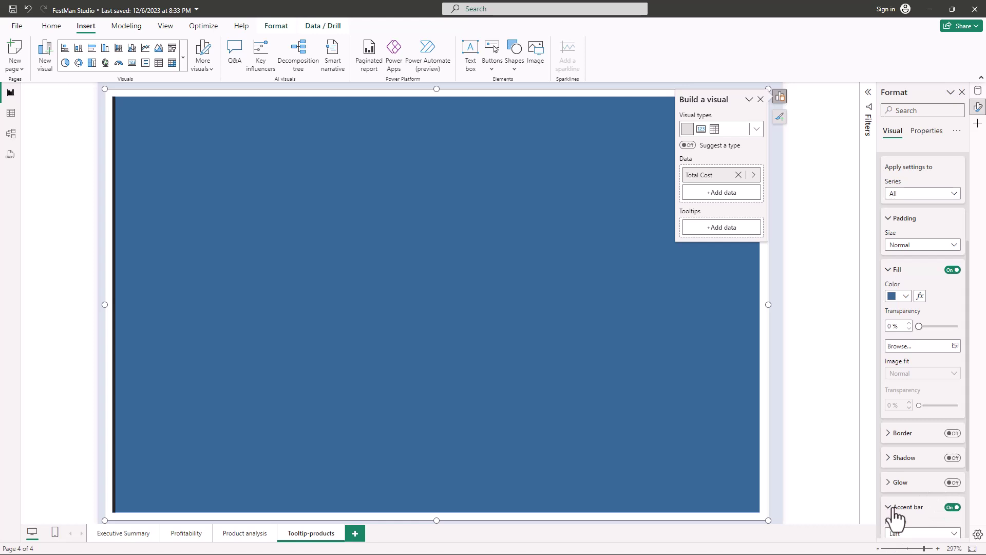
pyautogui.scroll(-2, 911, 486)
pyautogui.click(917, 426)
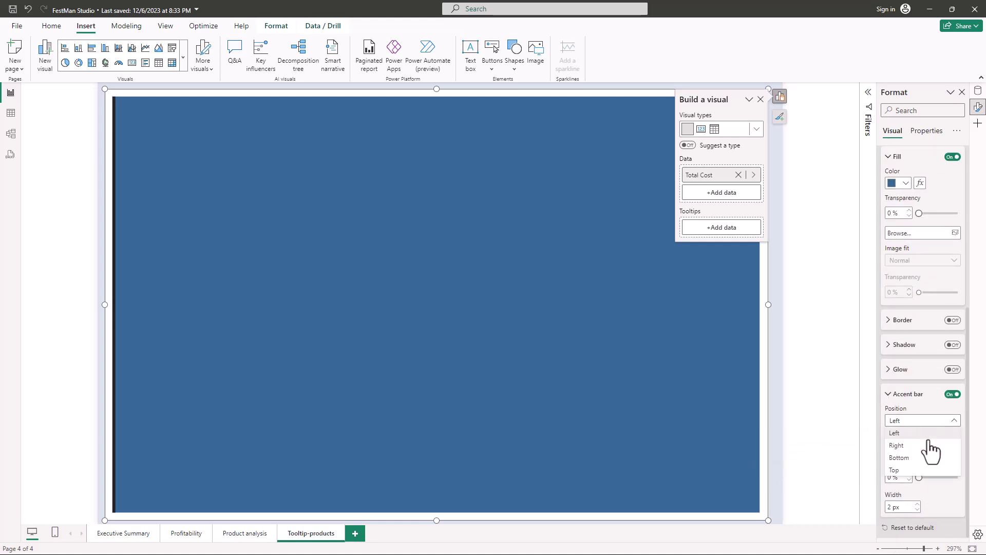
pyautogui.click(902, 470)
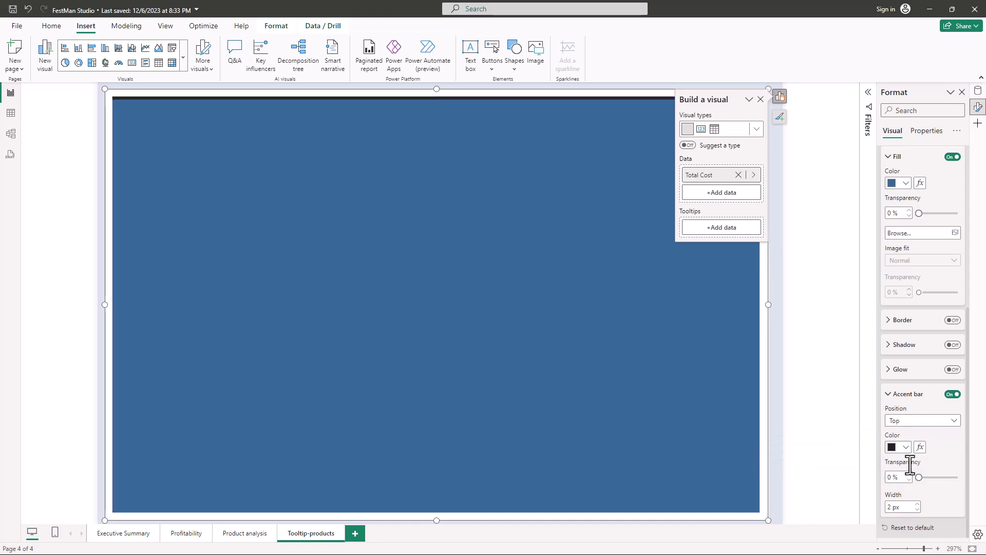
pyautogui.click(917, 505)
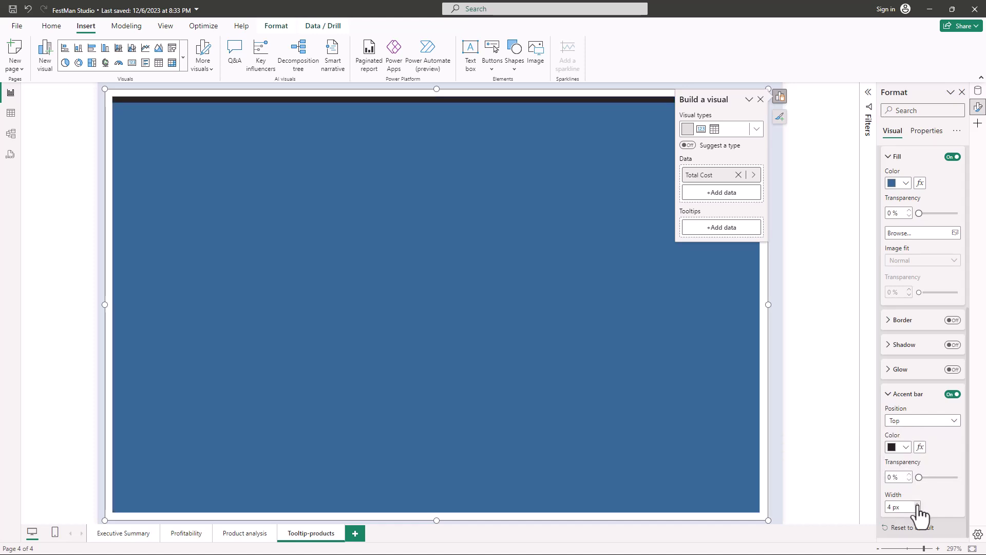
pyautogui.click(904, 451)
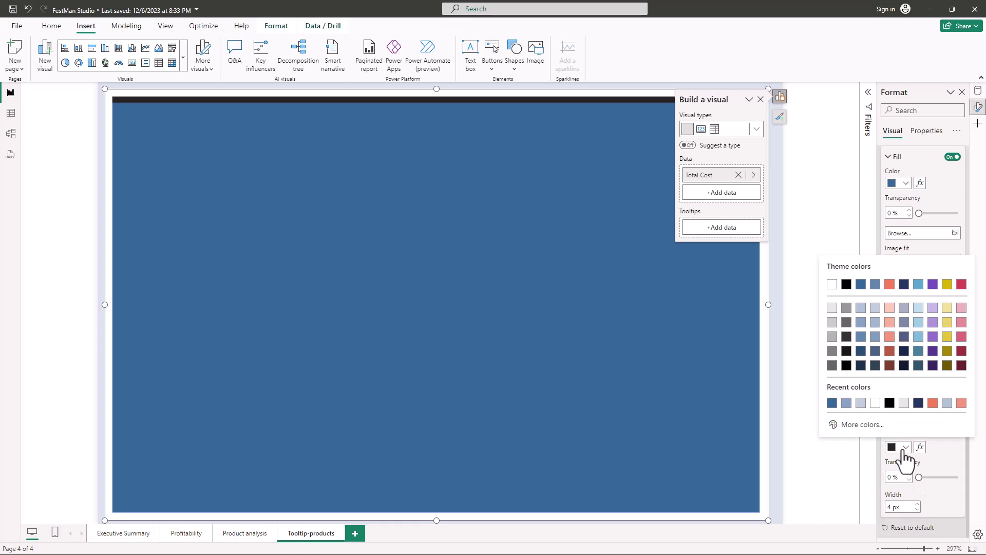
pyautogui.click(933, 404)
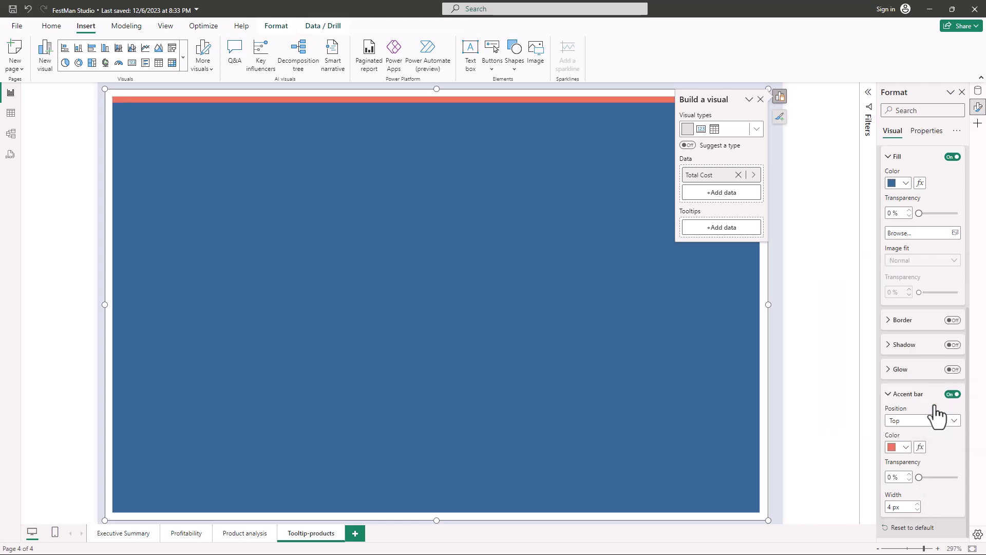
# Change the card shape to Rounded Rectangle with 1 px rounded corners.
pyautogui.scroll(8, 923, 346)
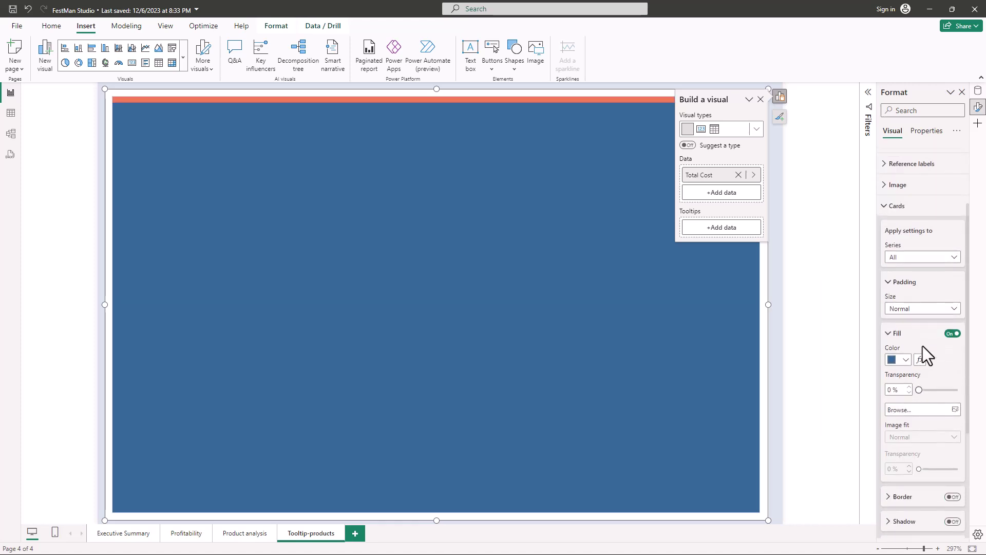
pyautogui.click(891, 200)
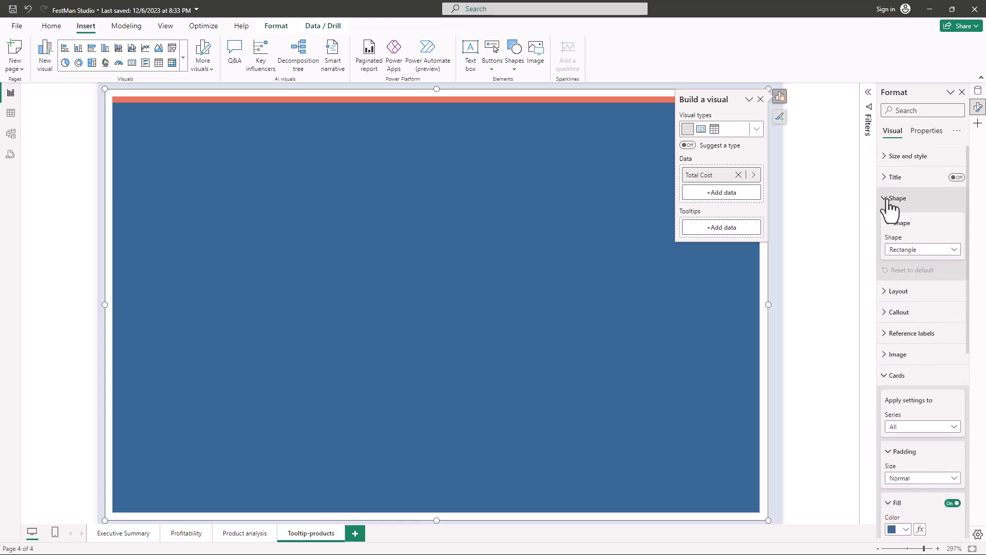
pyautogui.click(920, 252)
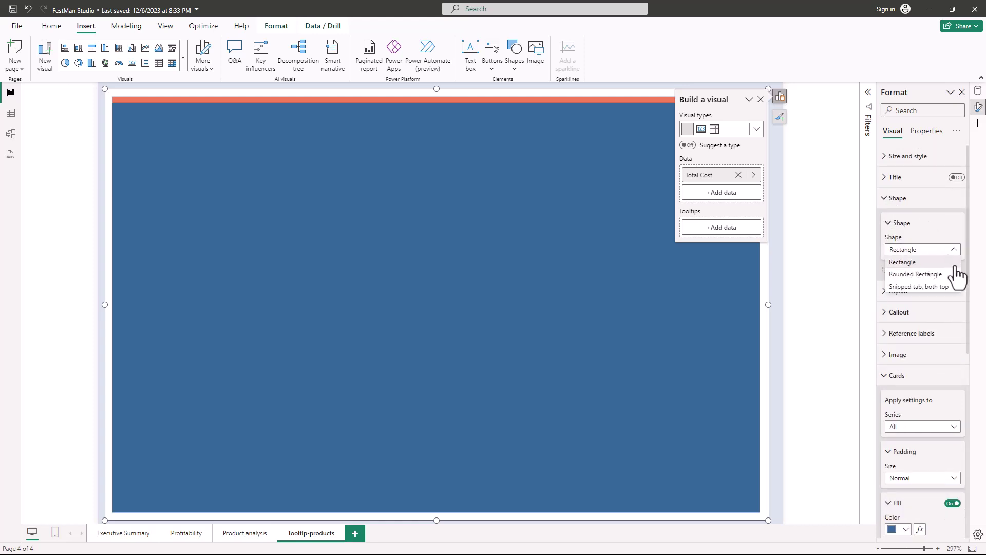
pyautogui.click(933, 278)
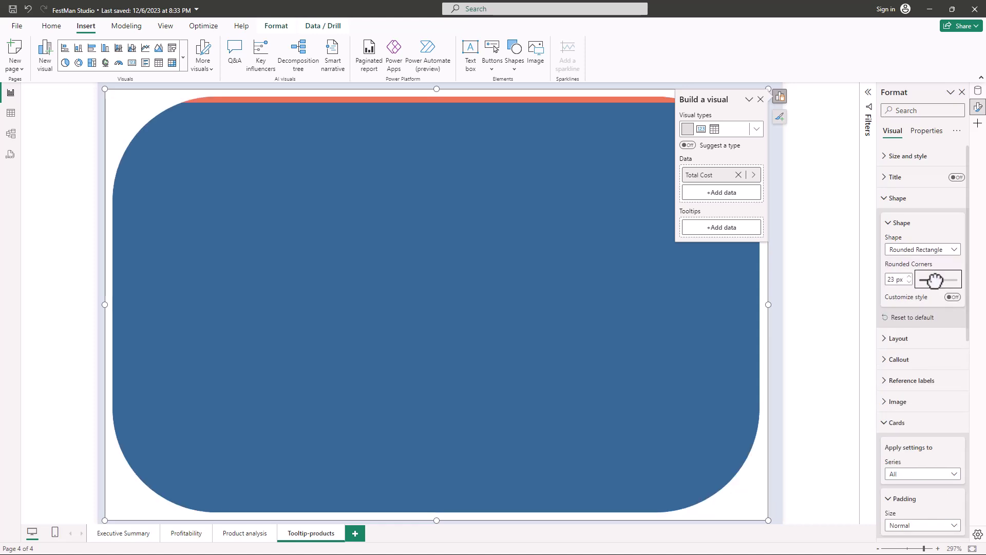
pyautogui.moveTo(933, 280); pyautogui.dragTo(921, 277)
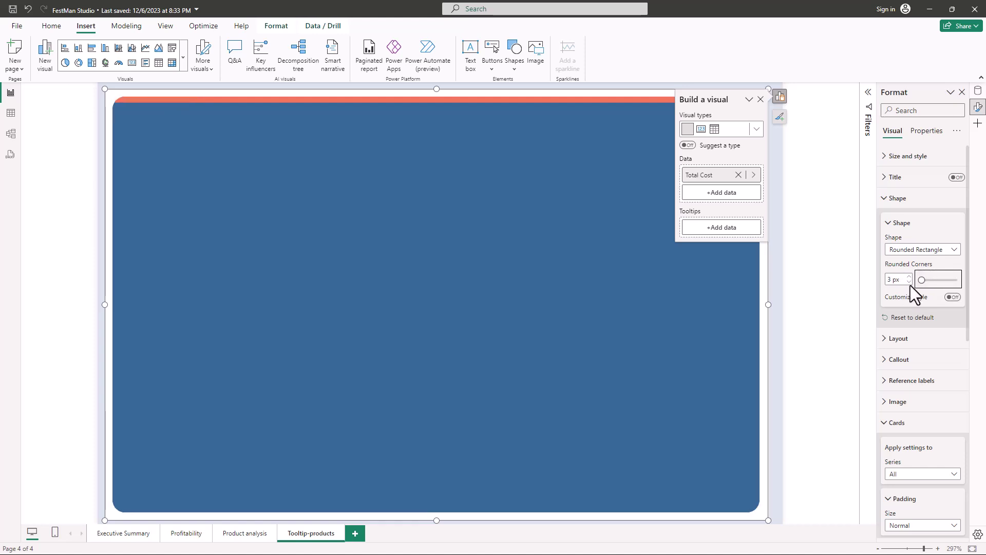
pyautogui.click(908, 282)
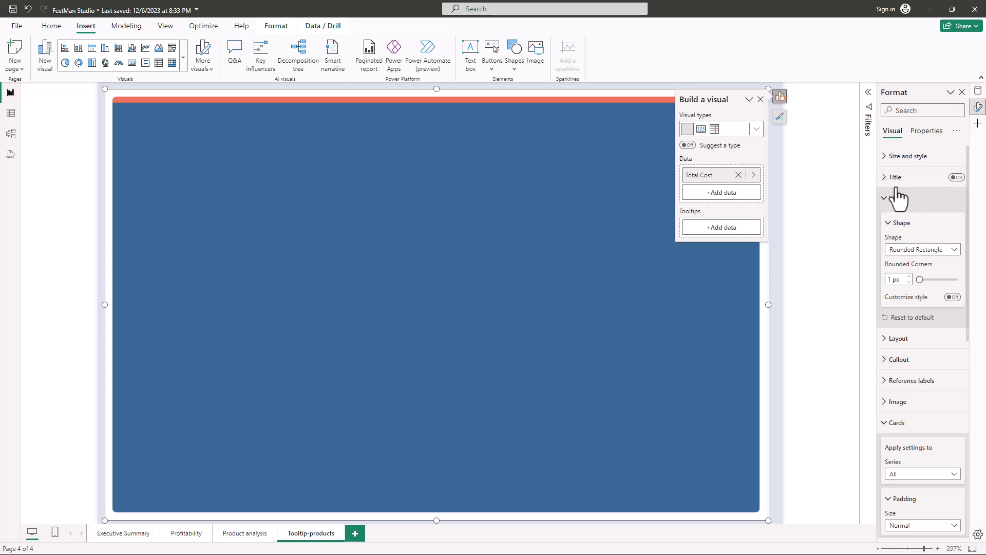
# Turn off the background of the blue card visual.
pyautogui.click(885, 157)
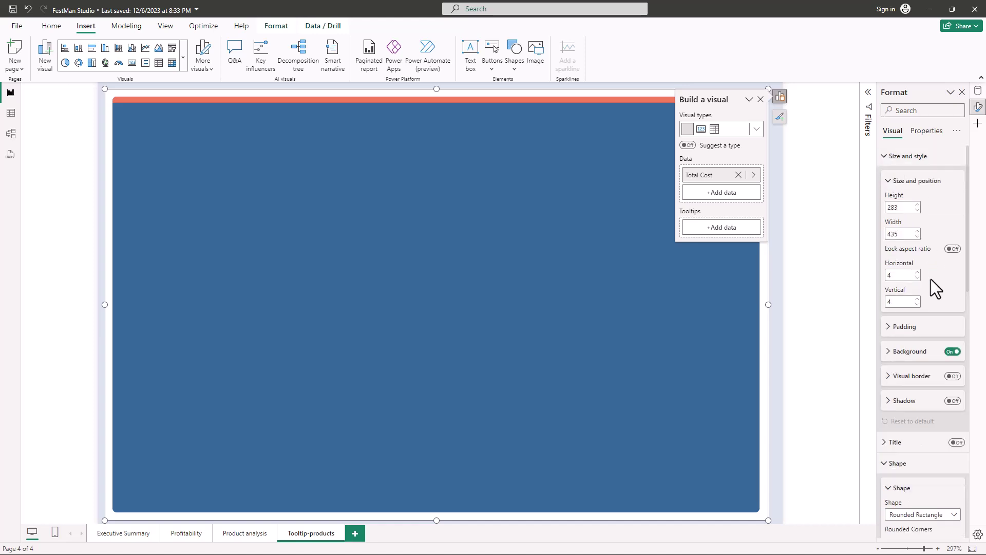
pyautogui.click(951, 352)
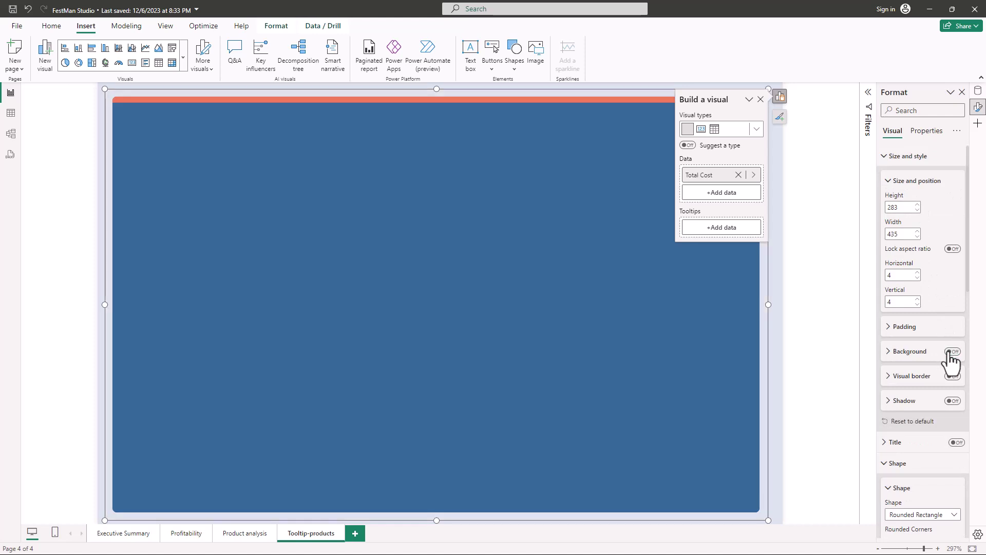
pyautogui.click(799, 233)
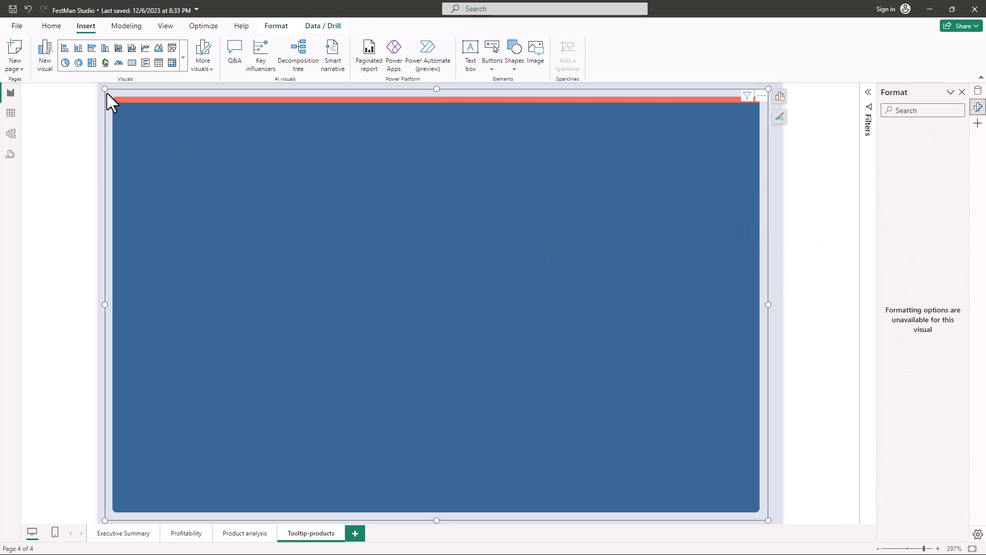
# Stretch the blue card from its upper-left and lower-right corners to fill the whole tooltip page.
pyautogui.moveTo(107, 93); pyautogui.dragTo(94, 72)
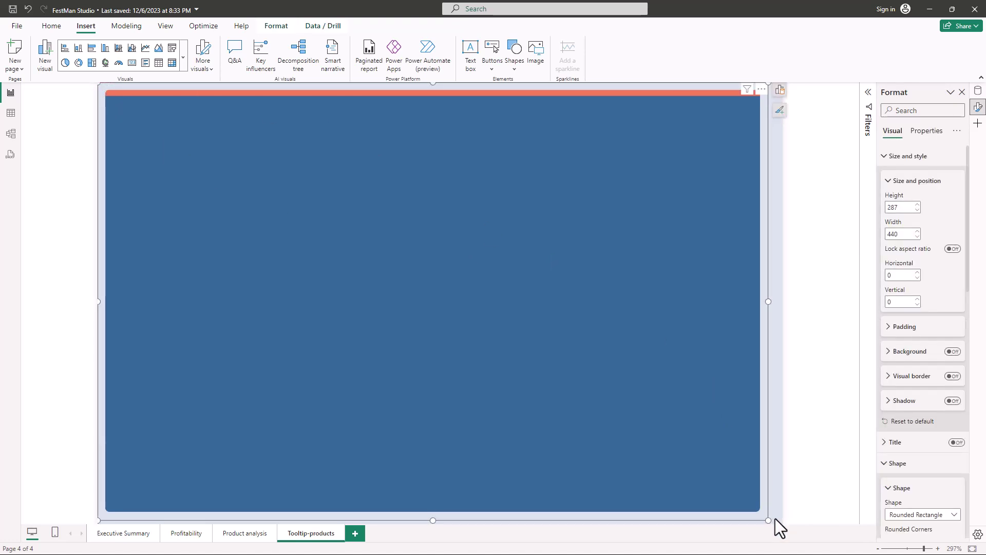
pyautogui.moveTo(767, 520); pyautogui.dragTo(782, 525)
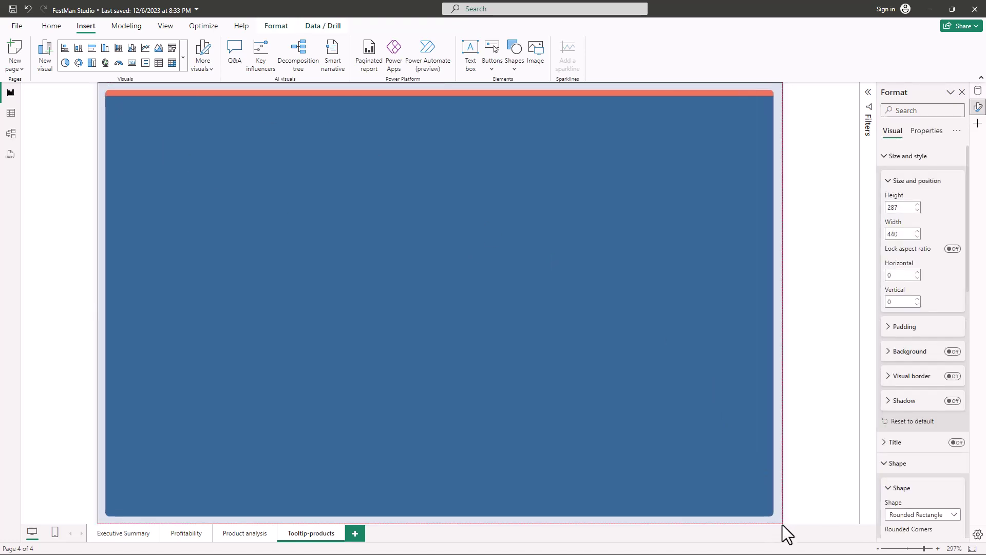
pyautogui.click(823, 375)
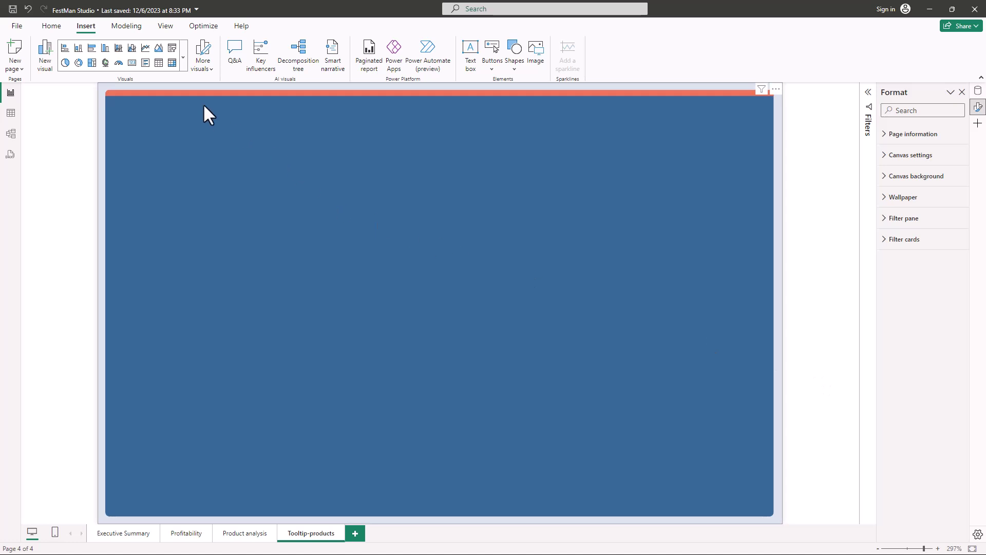
# Insert a second Card (new) visual, enlarge it and place it over the left part of the blue card.
pyautogui.click(182, 66)
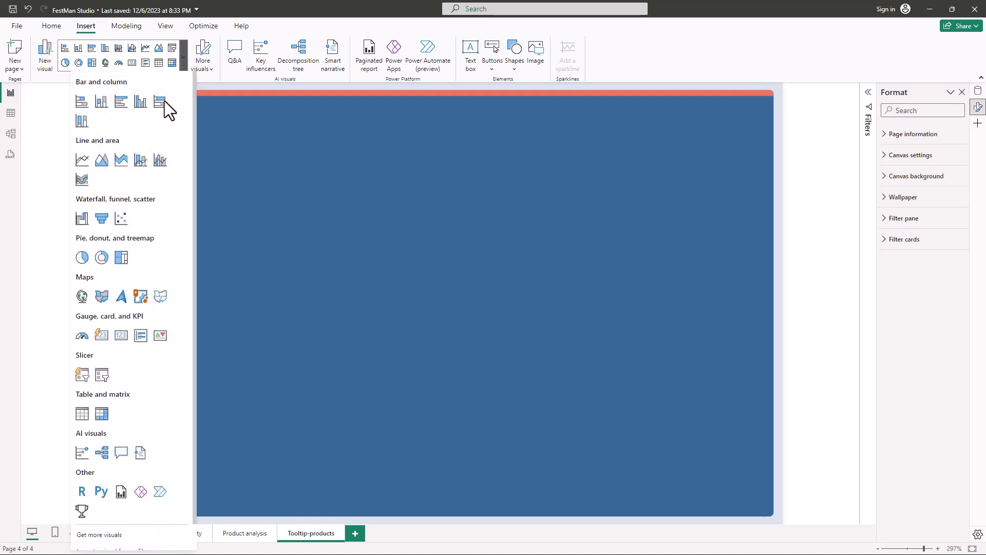
pyautogui.click(103, 337)
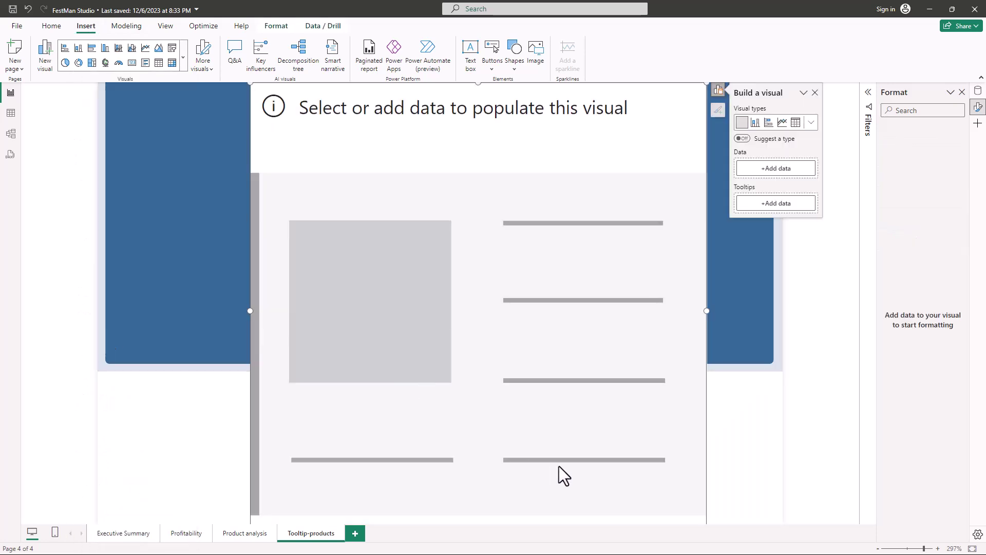
pyautogui.moveTo(660, 473); pyautogui.dragTo(612, 364)
pyautogui.moveTo(657, 516); pyautogui.dragTo(710, 464)
pyautogui.moveTo(434, 301); pyautogui.dragTo(321, 291)
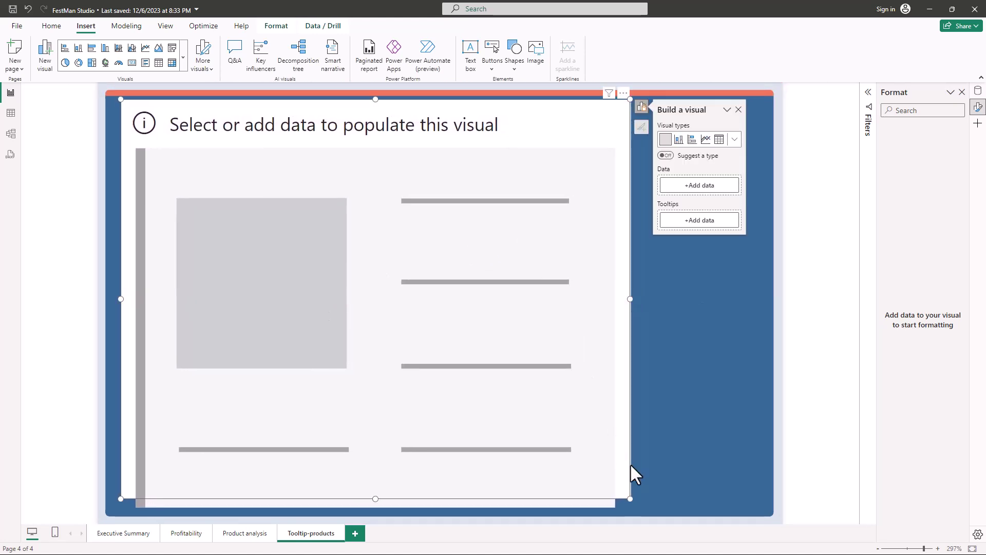
pyautogui.click(837, 380)
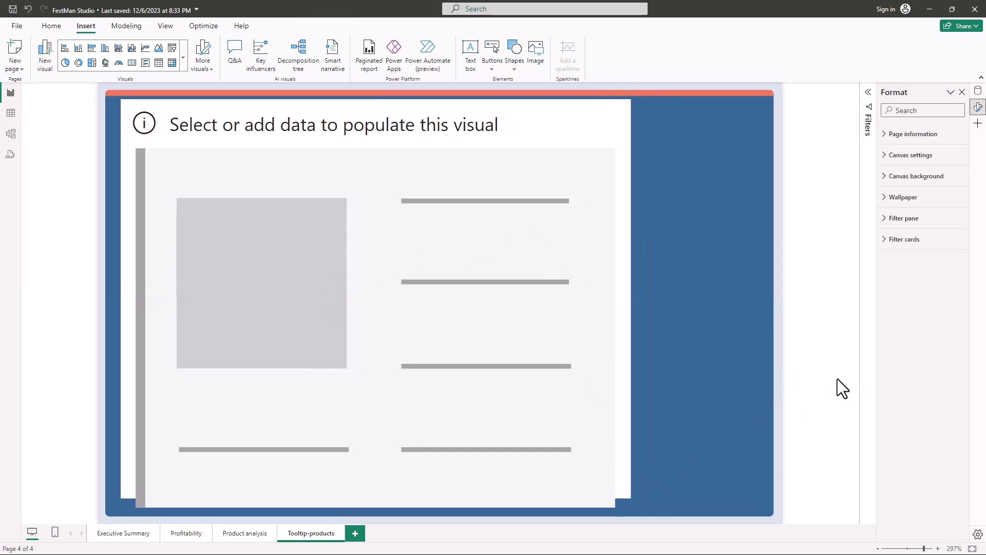
pyautogui.moveTo(457, 367)
pyautogui.mouseDown()
pyautogui.moveTo(489, 371)
pyautogui.moveTo(452, 364)
pyautogui.mouseUp()
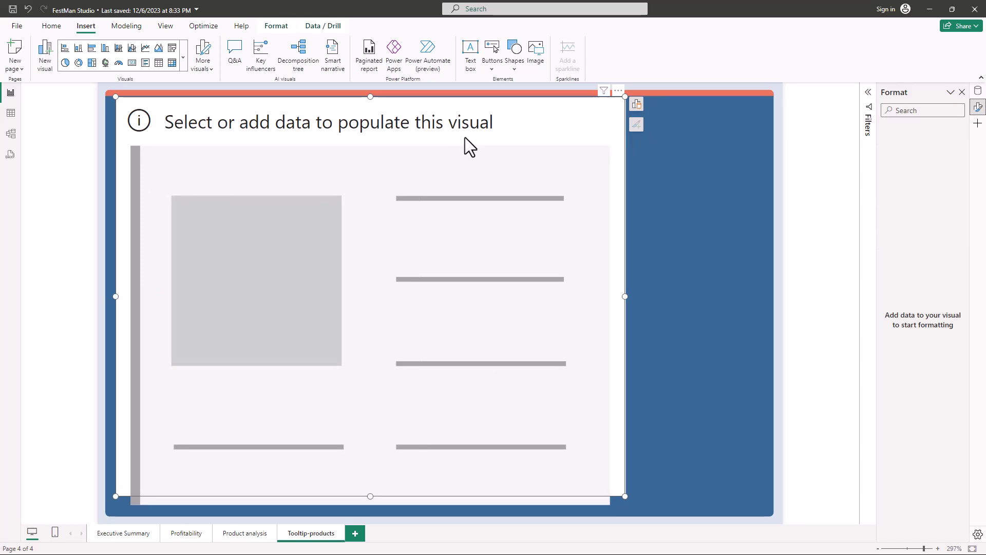
# Add the Total Revenue measure from Business calculations to the new card's data.
pyautogui.click(637, 109)
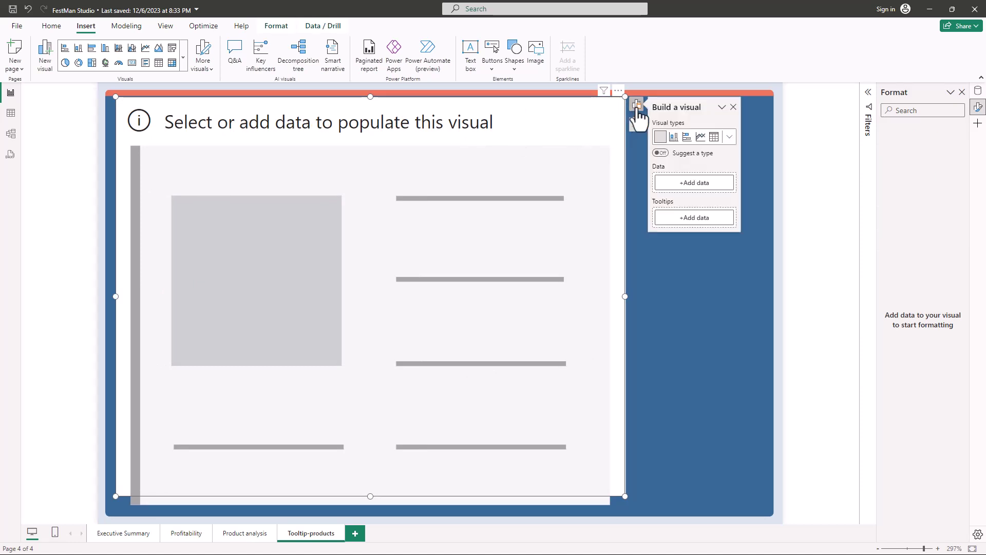
pyautogui.click(691, 186)
pyautogui.click(753, 217)
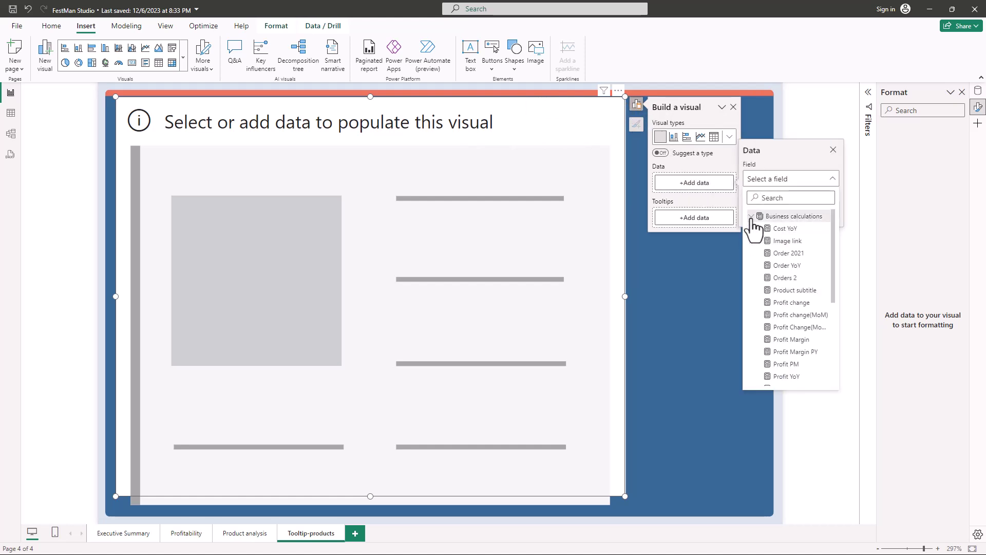
pyautogui.scroll(-2, 791, 318)
pyautogui.scroll(-3, 805, 335)
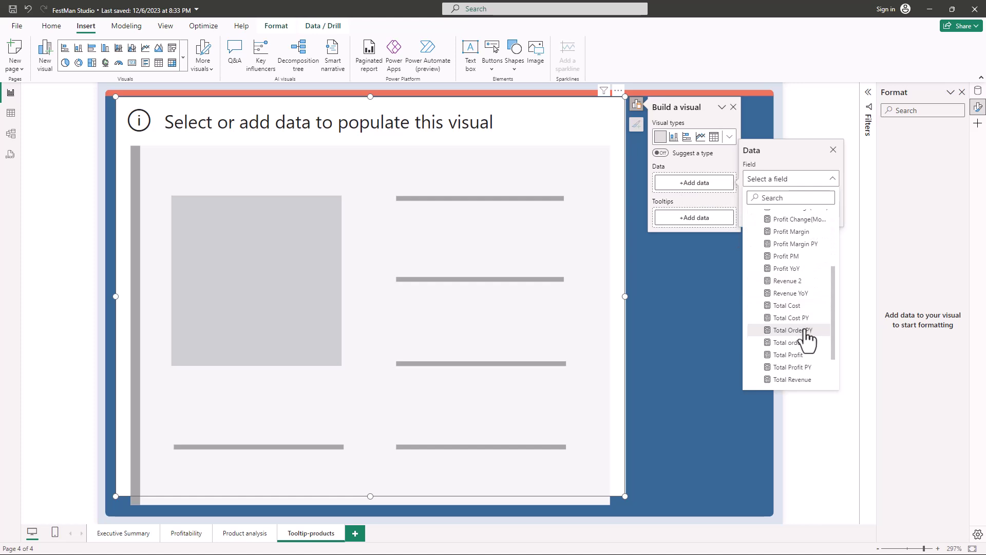
pyautogui.click(806, 359)
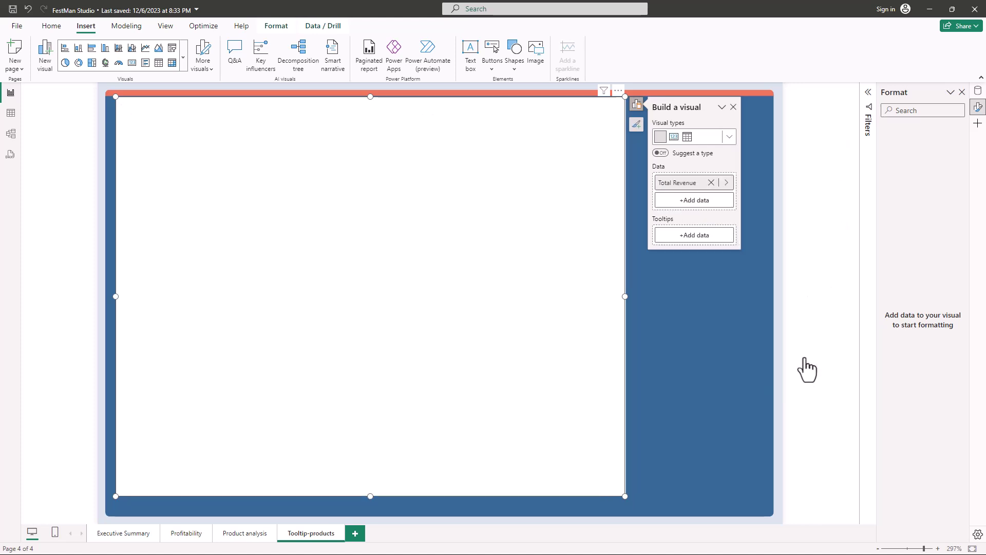
# Add the Total orders measure from Business calculations as the card's second data field.
pyautogui.click(695, 201)
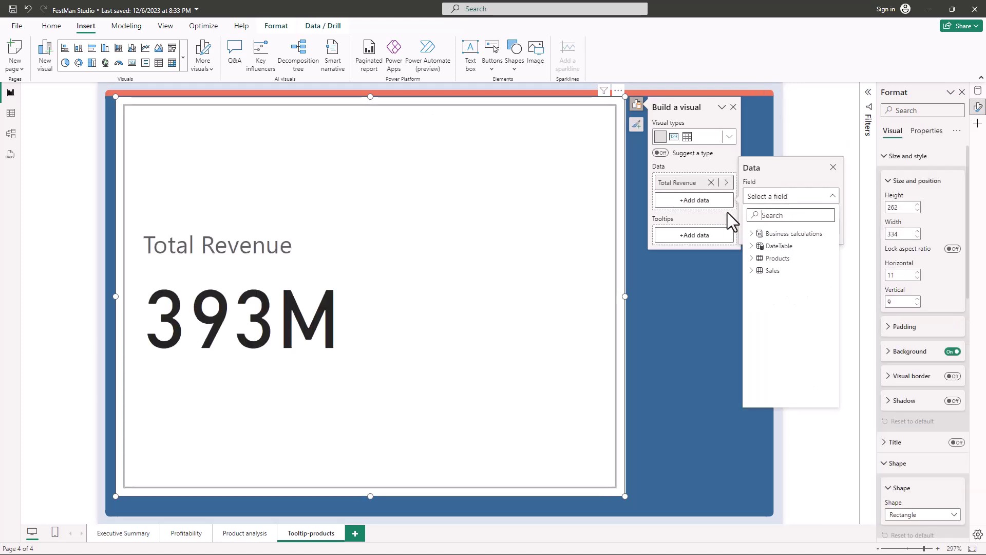
pyautogui.click(753, 234)
pyautogui.scroll(-5, 799, 341)
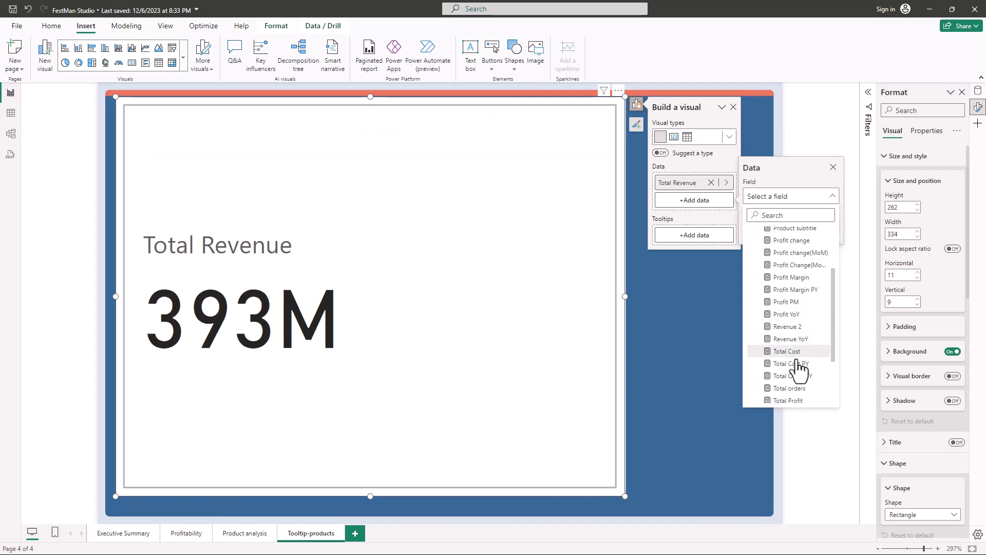
pyautogui.click(789, 311)
# Add the Total Profit measure from Business calculations as the card's third data field.
pyautogui.click(691, 219)
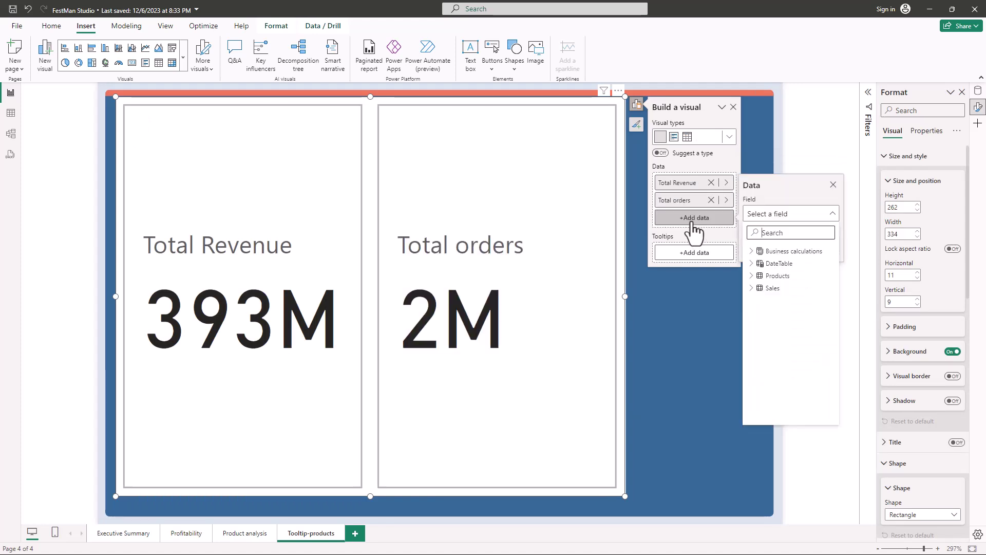
pyautogui.click(752, 251)
pyautogui.scroll(-8, 801, 355)
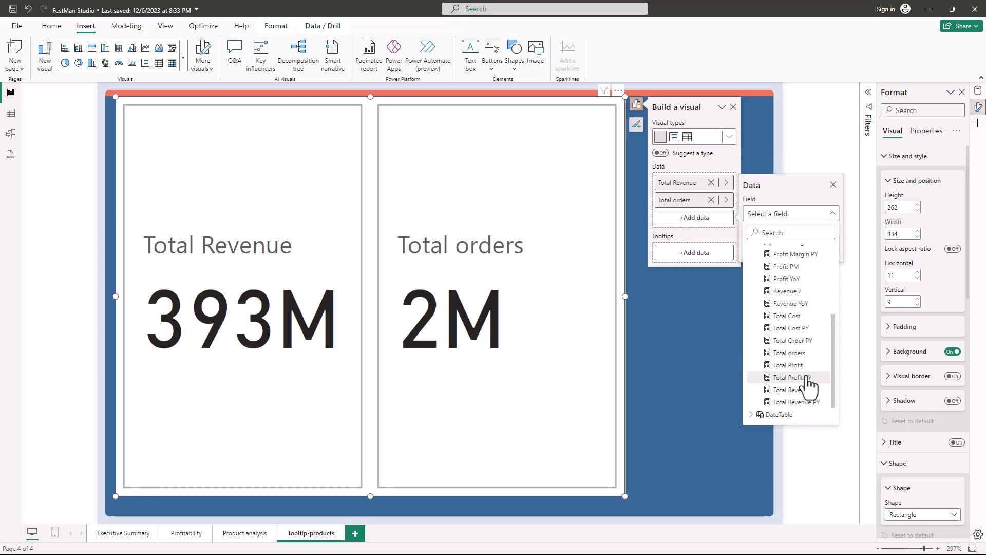
pyautogui.click(801, 380)
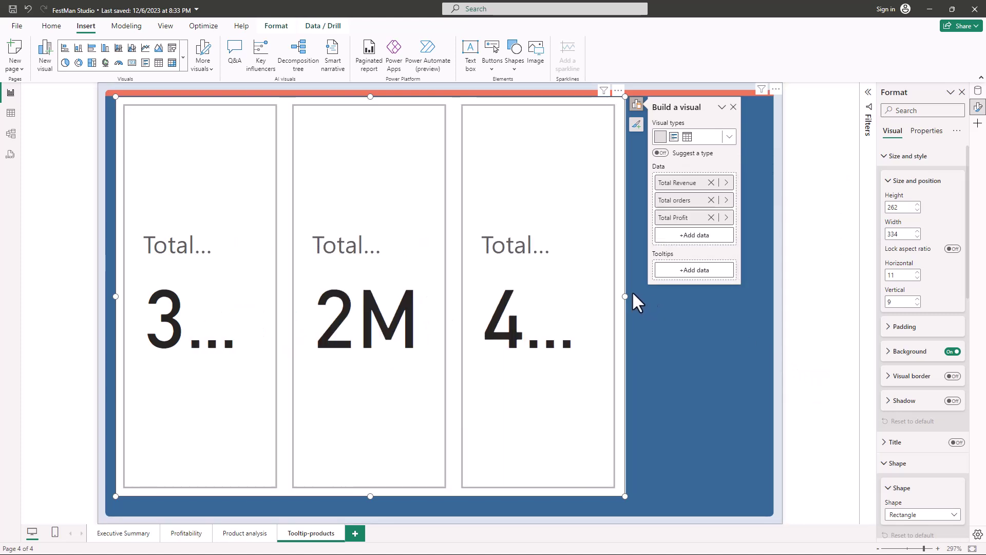
# Widen the data card to about 424 and lower its upper edge to a height of about 225.
pyautogui.moveTo(626, 295); pyautogui.dragTo(762, 311)
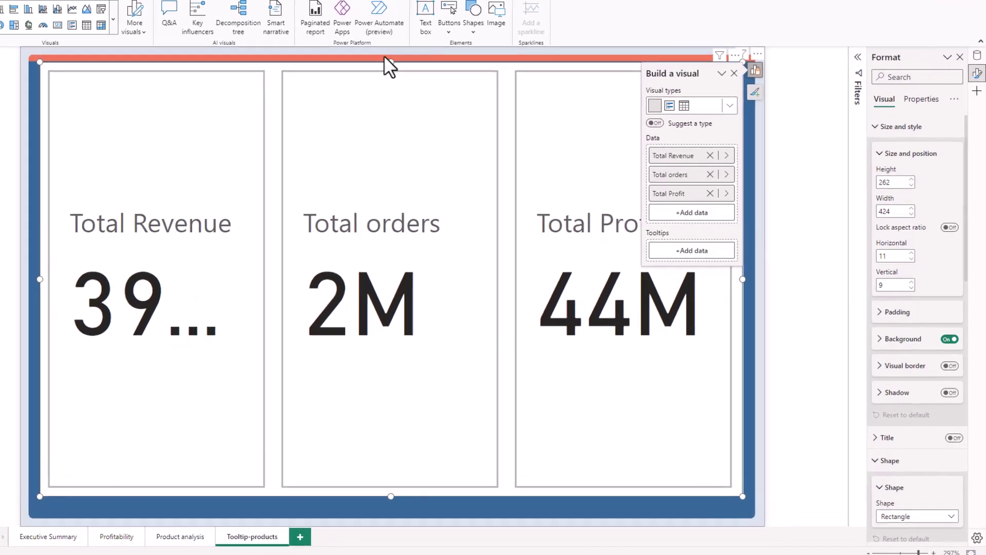
pyautogui.moveTo(386, 57); pyautogui.dragTo(383, 123)
pyautogui.moveTo(322, 84); pyautogui.dragTo(322, 84)
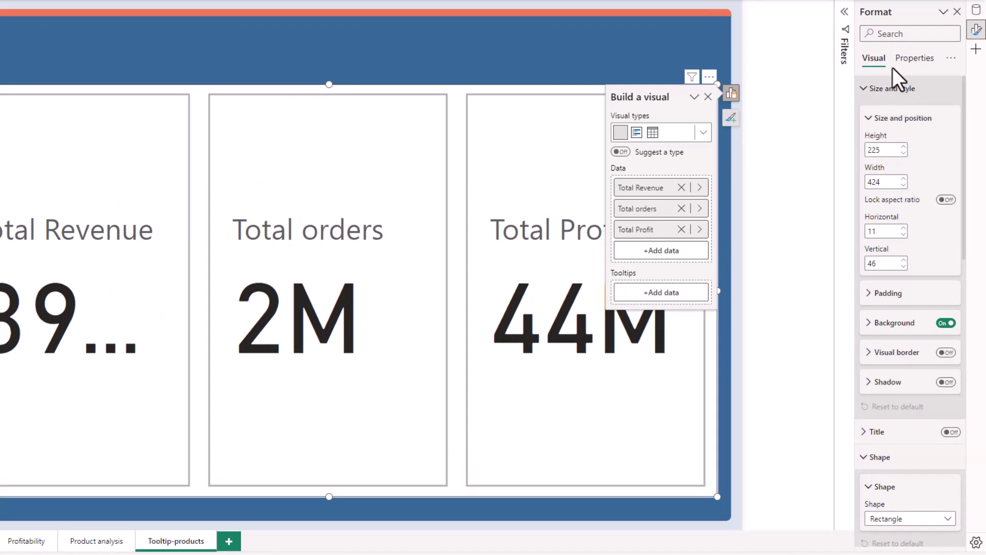
# Set the font of the callout values to Segoe UI at size 18 for all series.
pyautogui.click(864, 94)
pyautogui.click(869, 137)
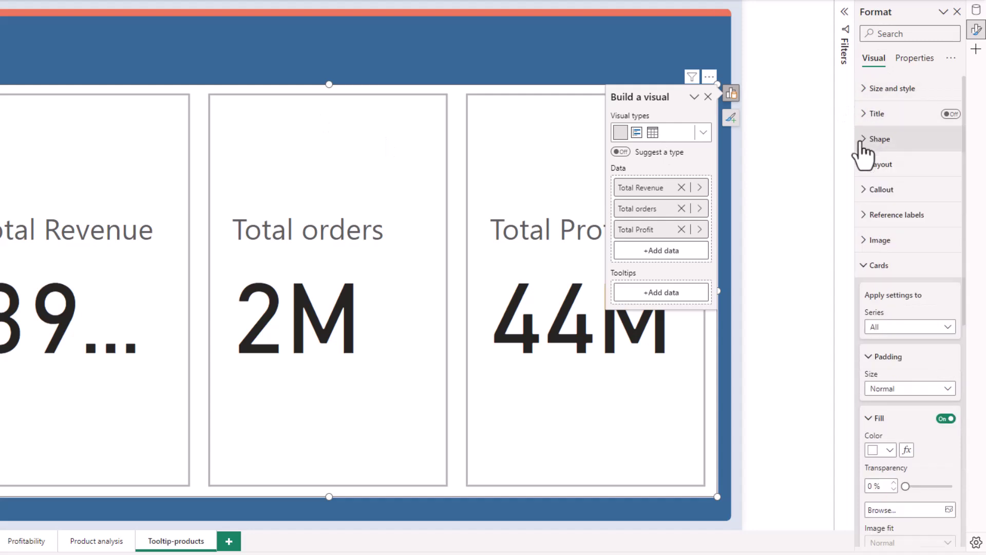
pyautogui.click(872, 268)
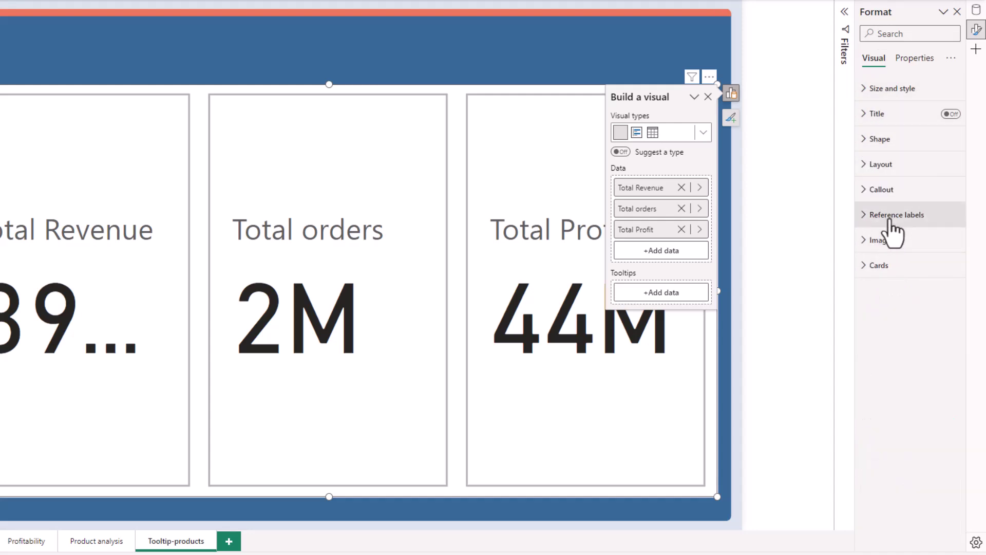
pyautogui.click(863, 191)
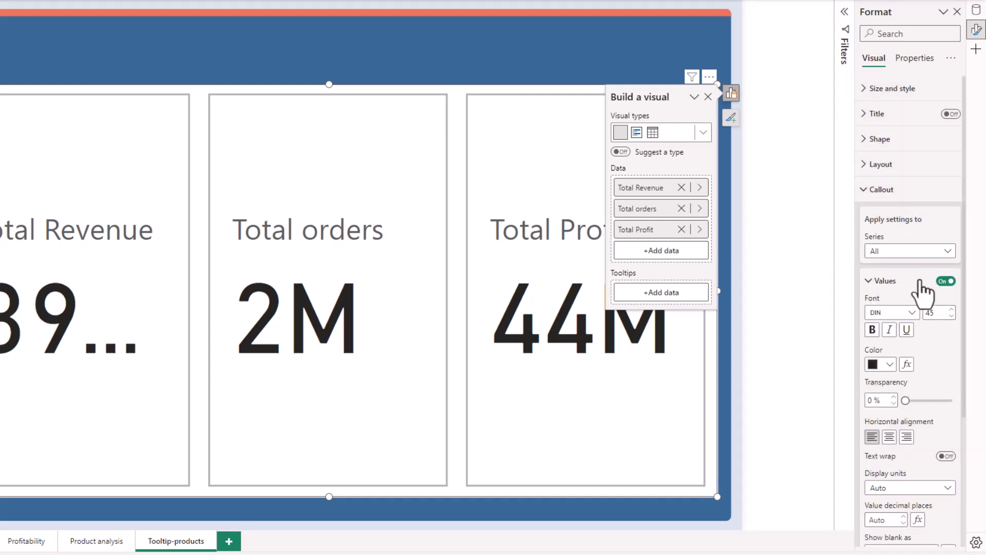
pyautogui.click(909, 314)
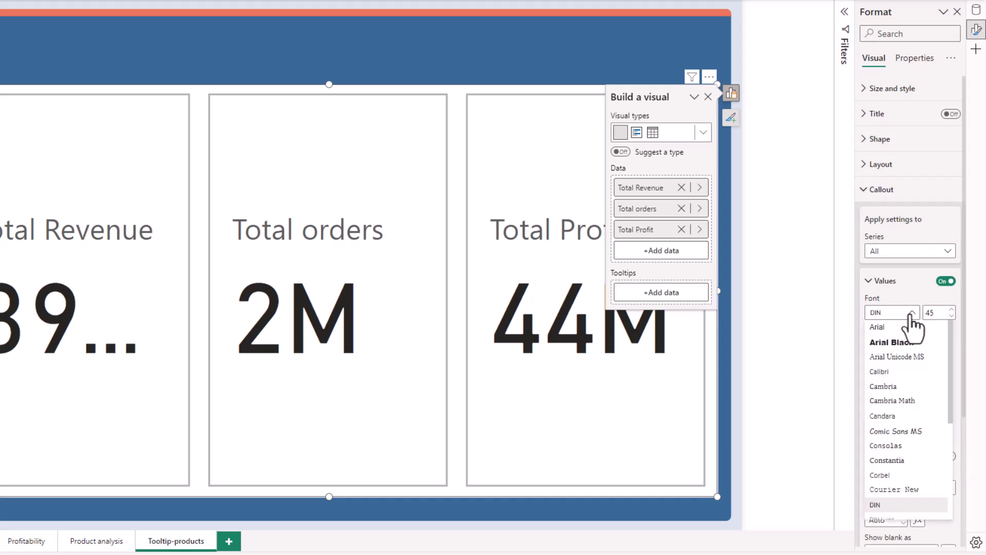
pyautogui.scroll(-2, 895, 410)
pyautogui.scroll(-1, 897, 446)
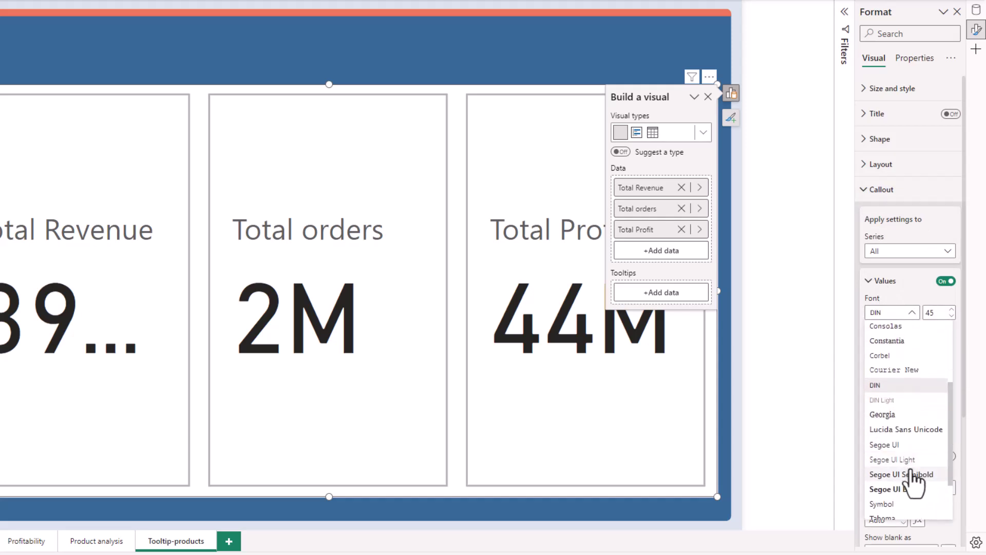
pyautogui.click(896, 447)
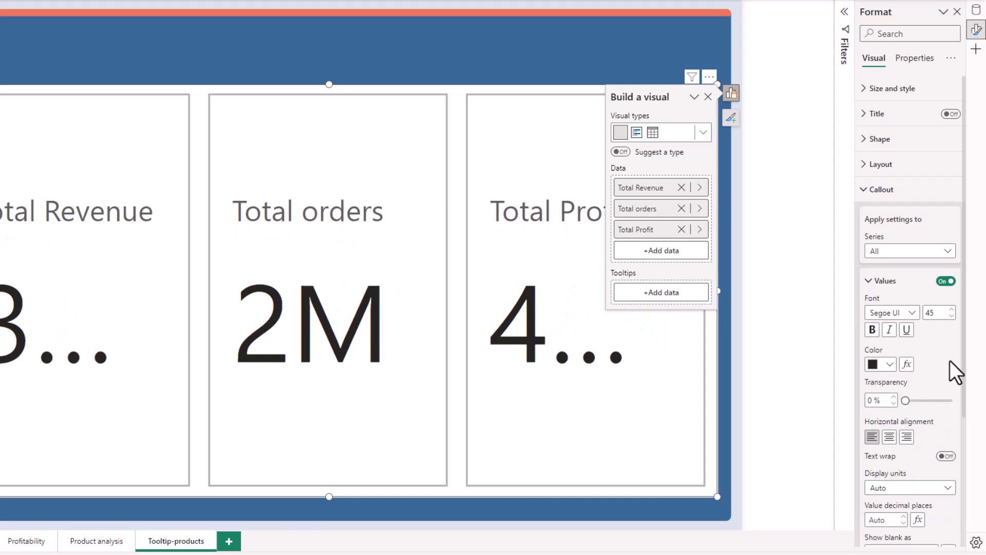
pyautogui.moveTo(937, 315); pyautogui.dragTo(926, 315)
pyautogui.write('18')
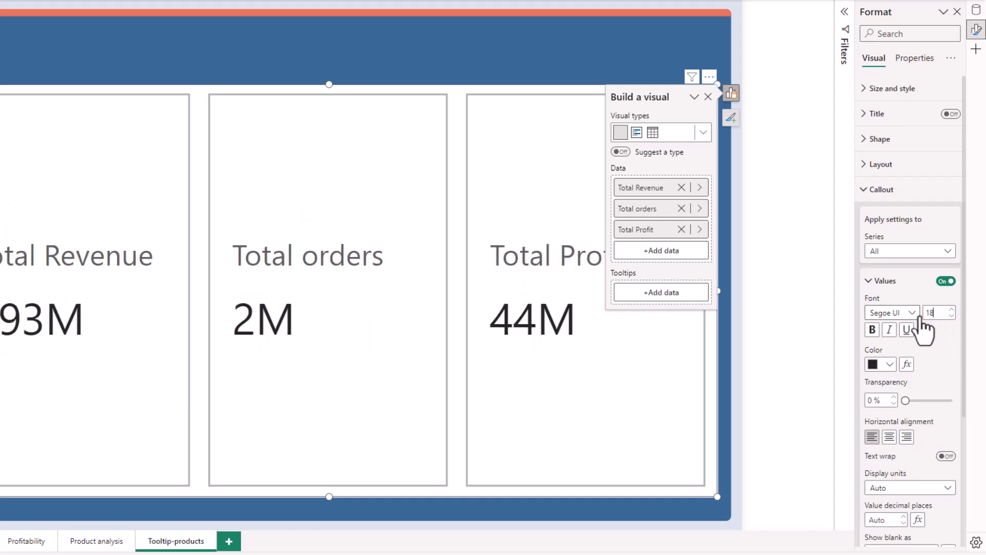
# Reduce the font size of the callout labels to 11.
pyautogui.scroll(-3, 919, 399)
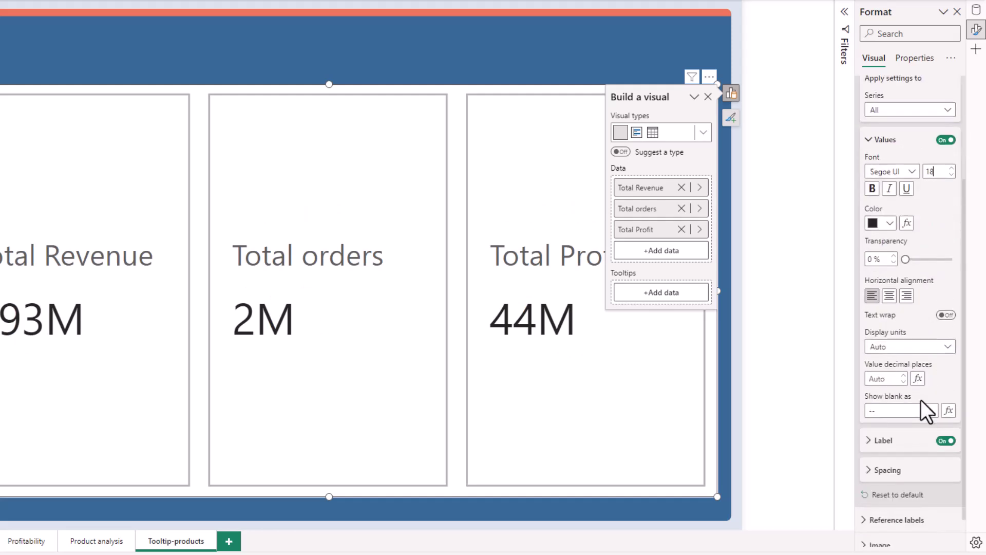
pyautogui.click(869, 441)
pyautogui.scroll(-3, 872, 449)
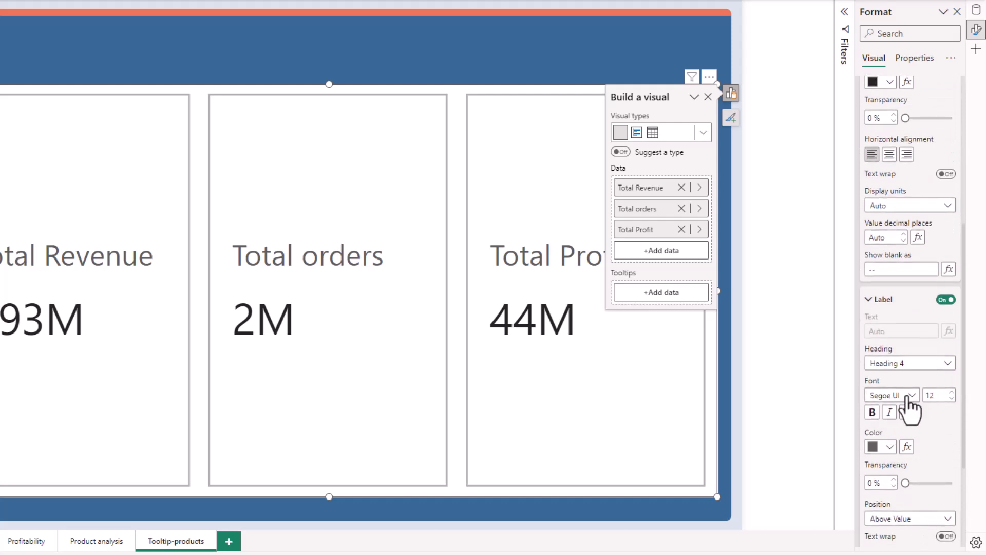
pyautogui.click(950, 399)
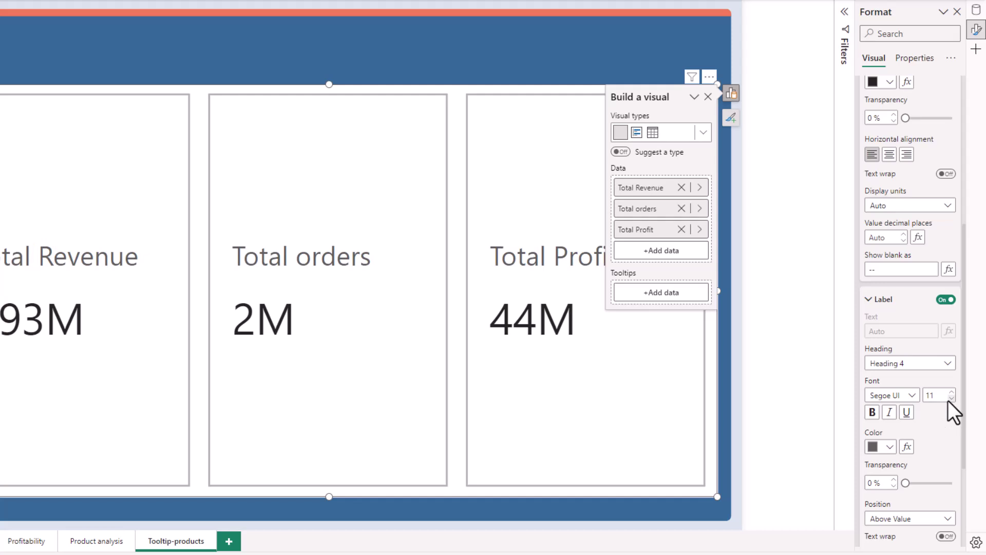
# Set the vertical spacing between the callout labels and values to 1 px.
pyautogui.scroll(-3, 948, 400)
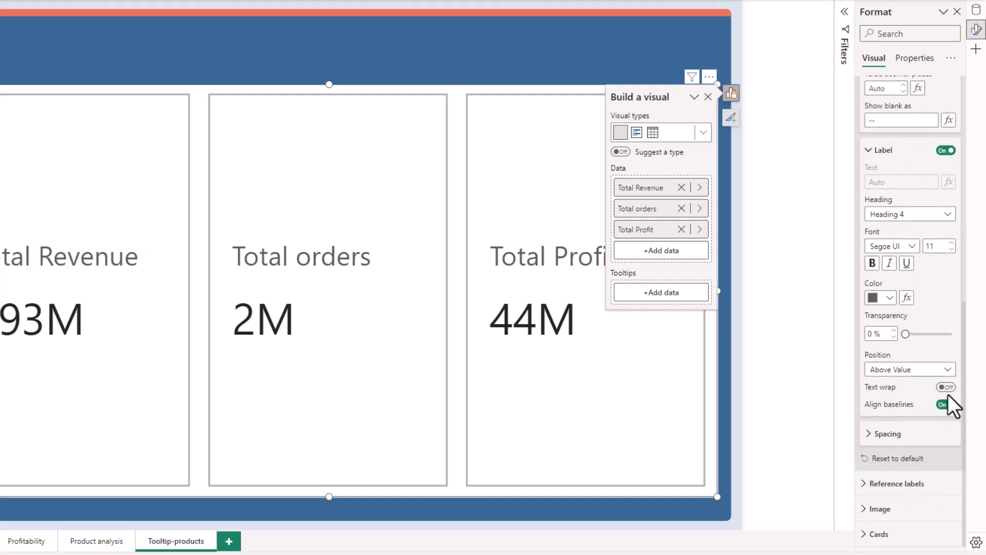
pyautogui.click(868, 437)
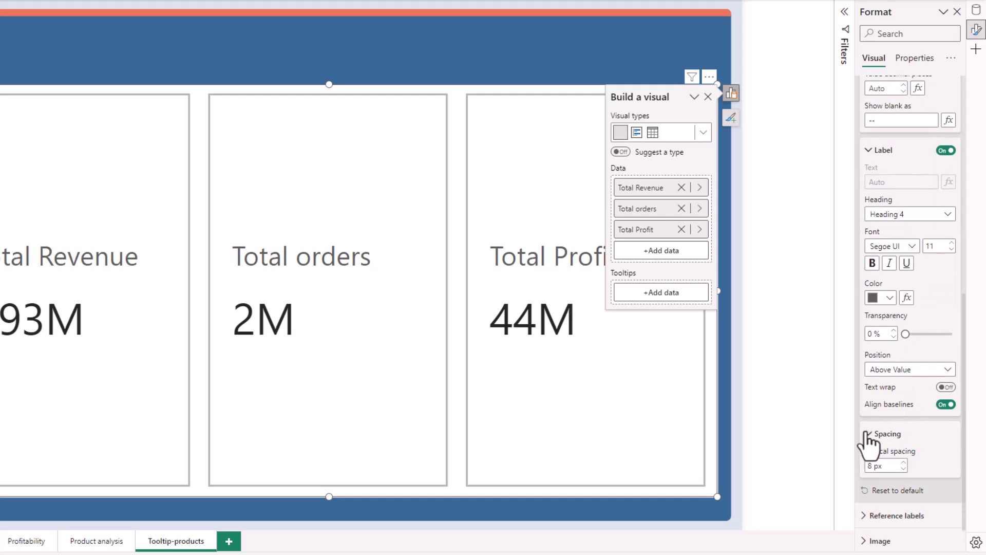
pyautogui.click(903, 468)
pyautogui.click(903, 468)
pyautogui.click(903, 467)
pyautogui.click(904, 468)
pyautogui.click(903, 468)
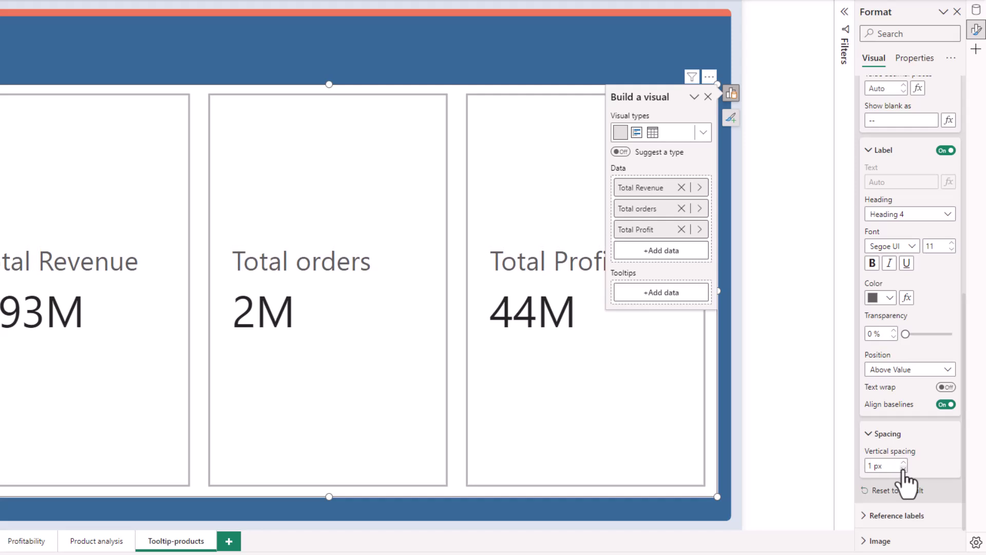
# Colour the callout values with the theme blue that matches the background card.
pyautogui.scroll(5, 902, 288)
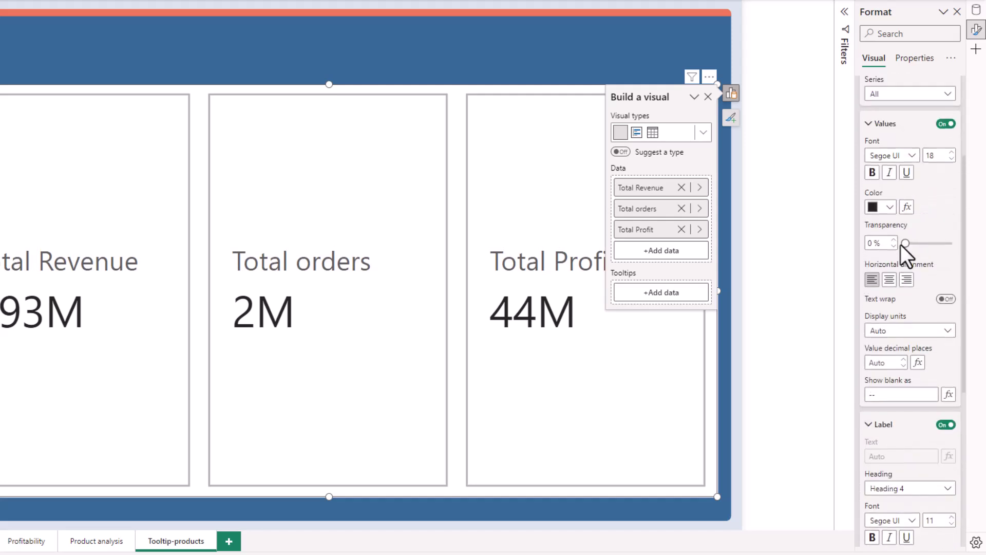
pyautogui.click(890, 216)
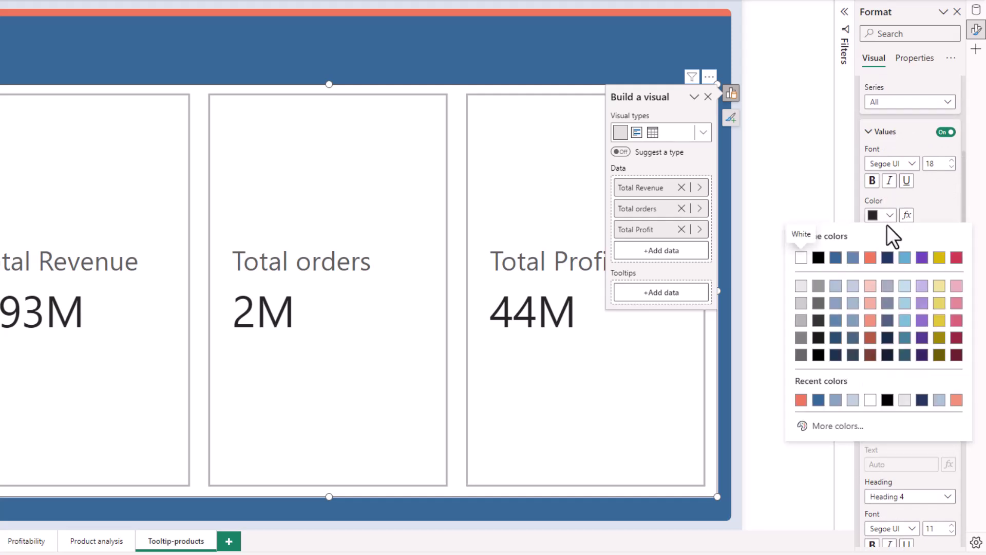
pyautogui.click(835, 258)
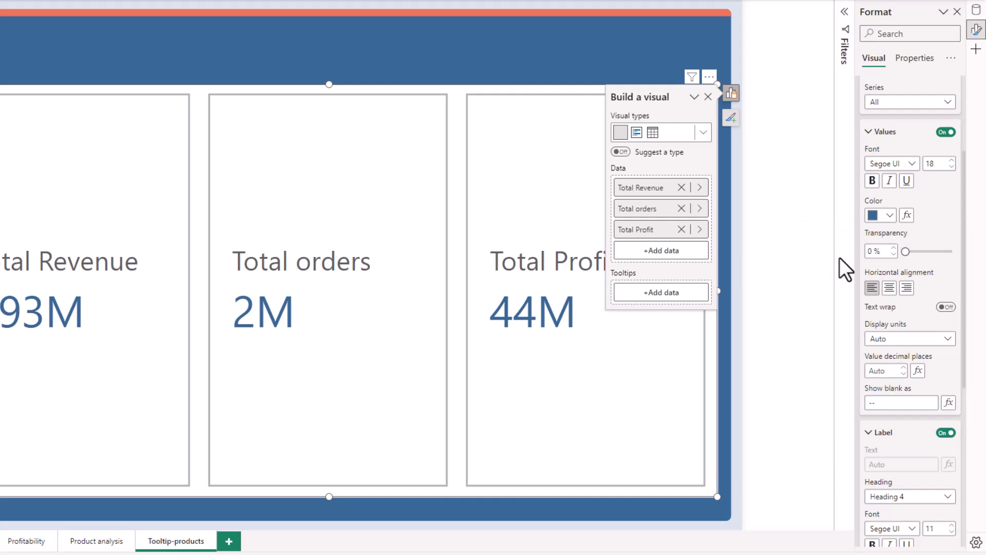
# Set the display units of the callout values to Thousands and collapse the callout settings.
pyautogui.click(905, 338)
pyautogui.click(894, 383)
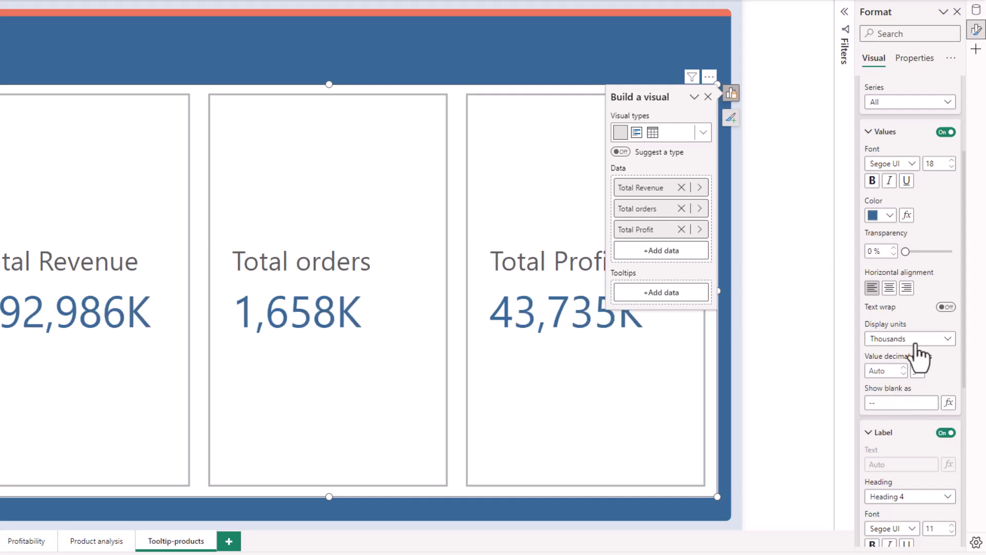
pyautogui.scroll(3, 915, 262)
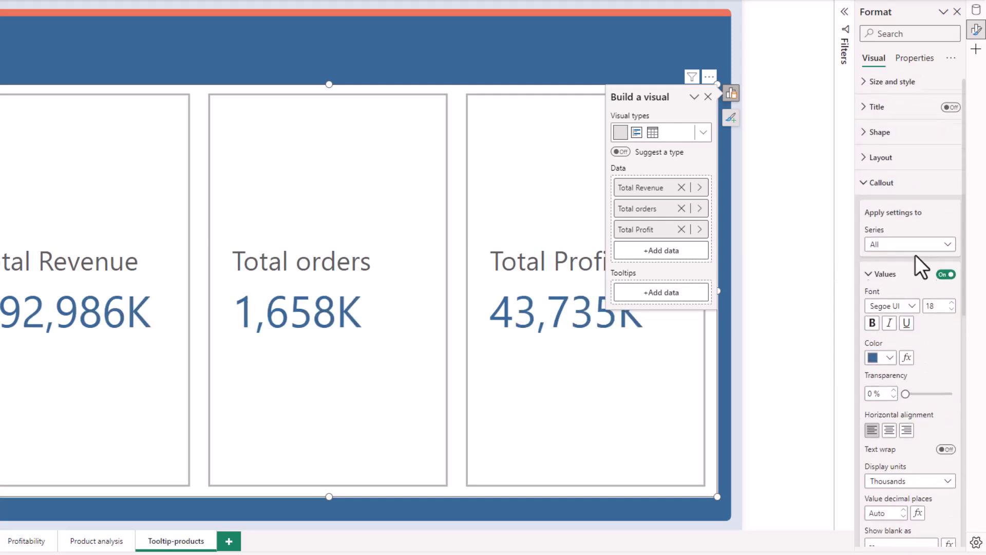
pyautogui.click(864, 190)
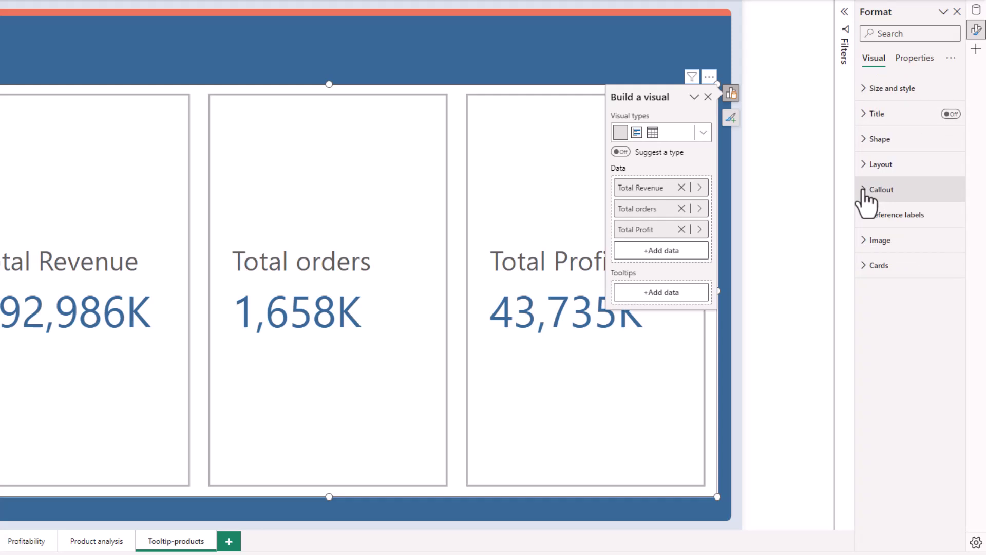
# Change the data card shape to Rounded Rectangle with 2 px rounded corners.
pyautogui.click(865, 139)
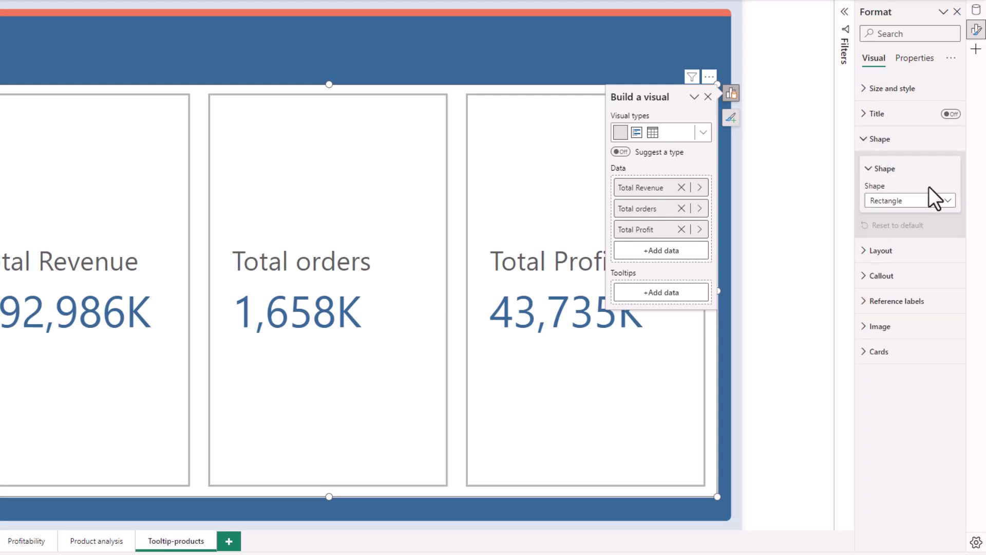
pyautogui.click(910, 202)
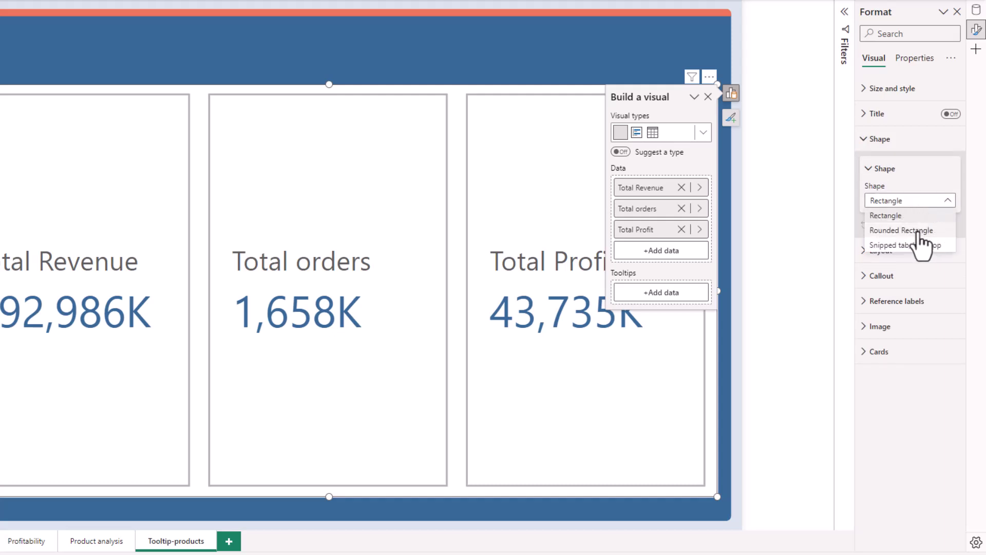
pyautogui.click(917, 232)
pyautogui.moveTo(919, 236); pyautogui.dragTo(907, 237)
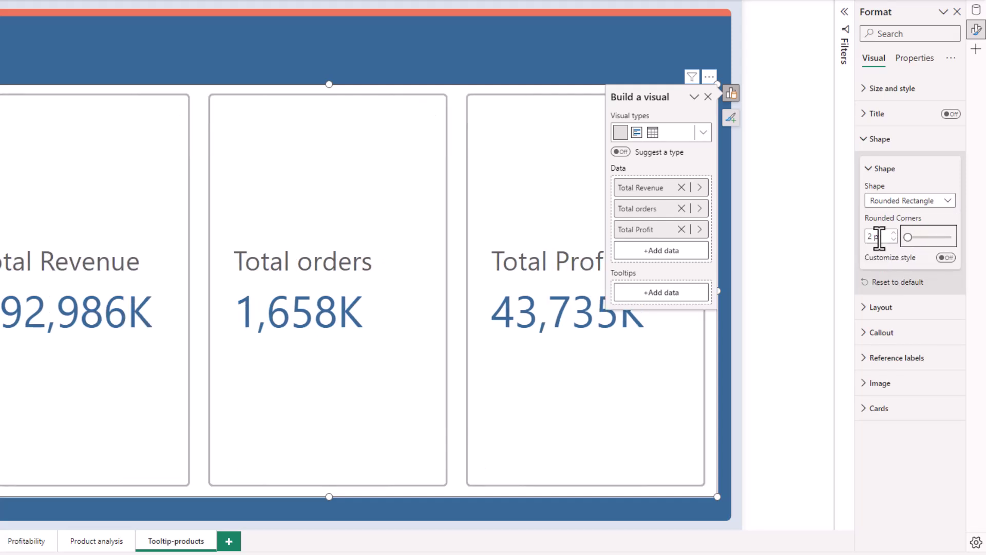
pyautogui.click(865, 144)
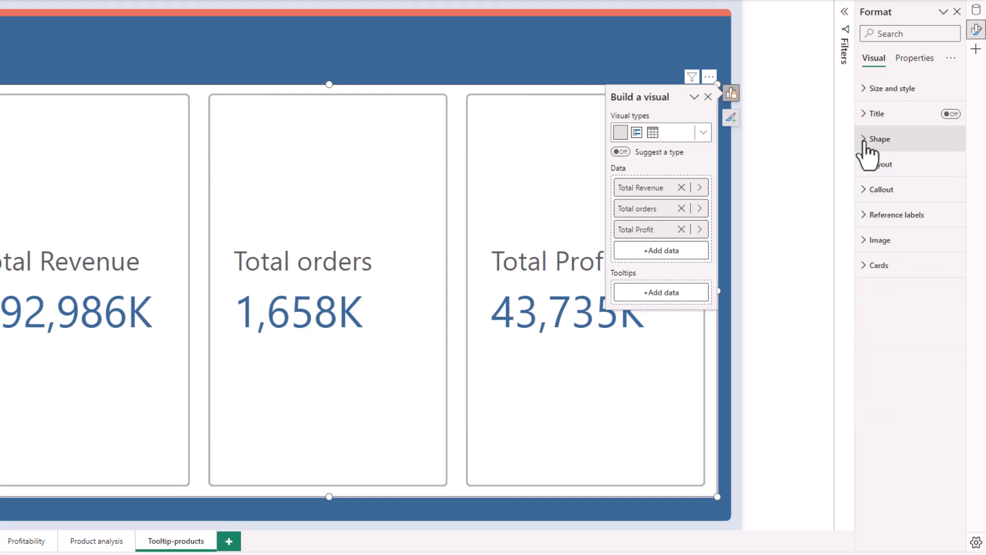
# Turn off the cards' border and fill the cards with the lighter theme blue at about 73% transparency.
pyautogui.click(866, 269)
pyautogui.scroll(-5, 913, 291)
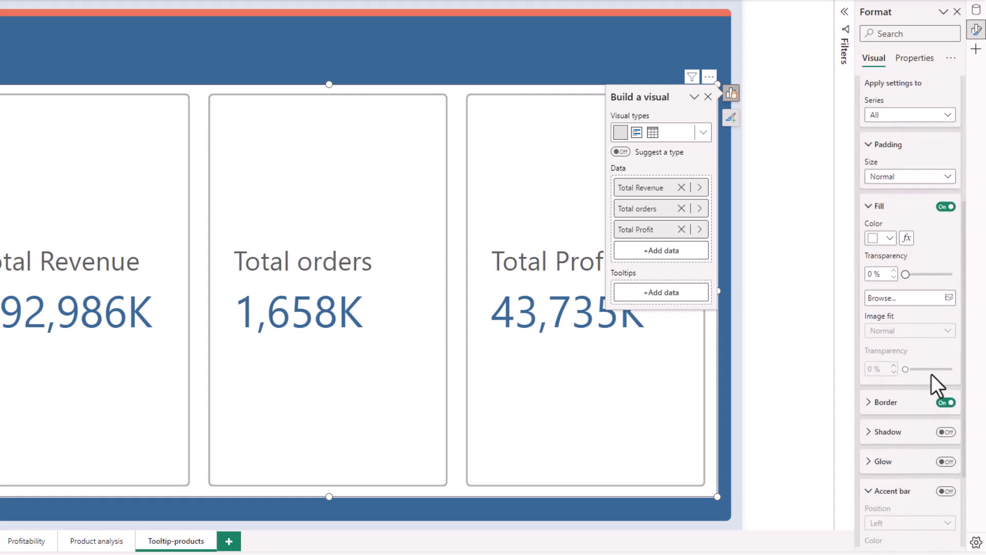
pyautogui.click(943, 402)
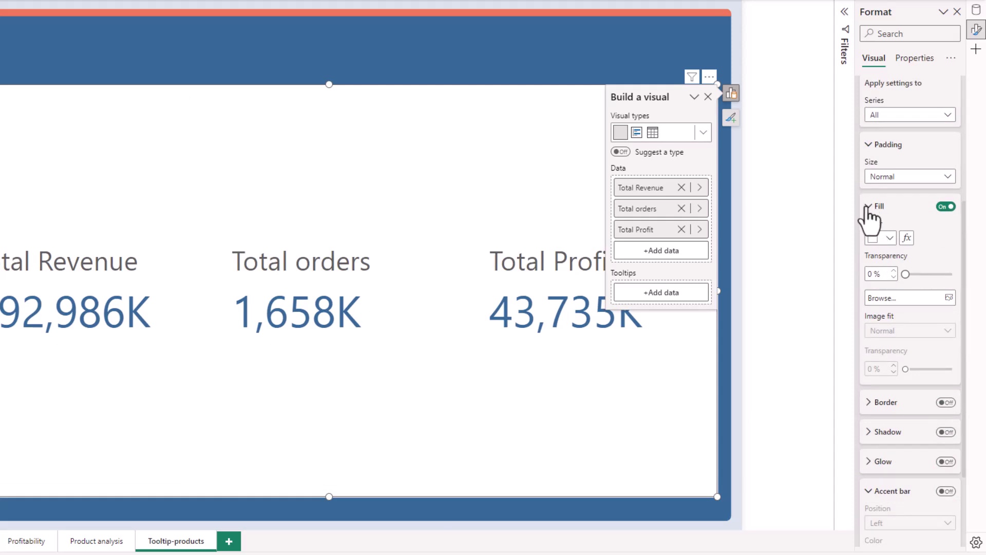
pyautogui.click(883, 239)
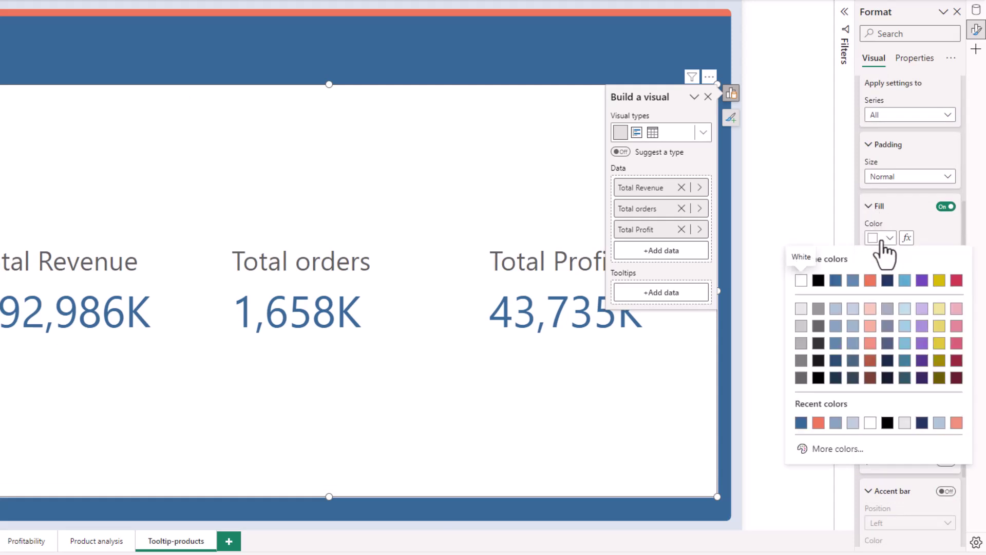
pyautogui.click(852, 281)
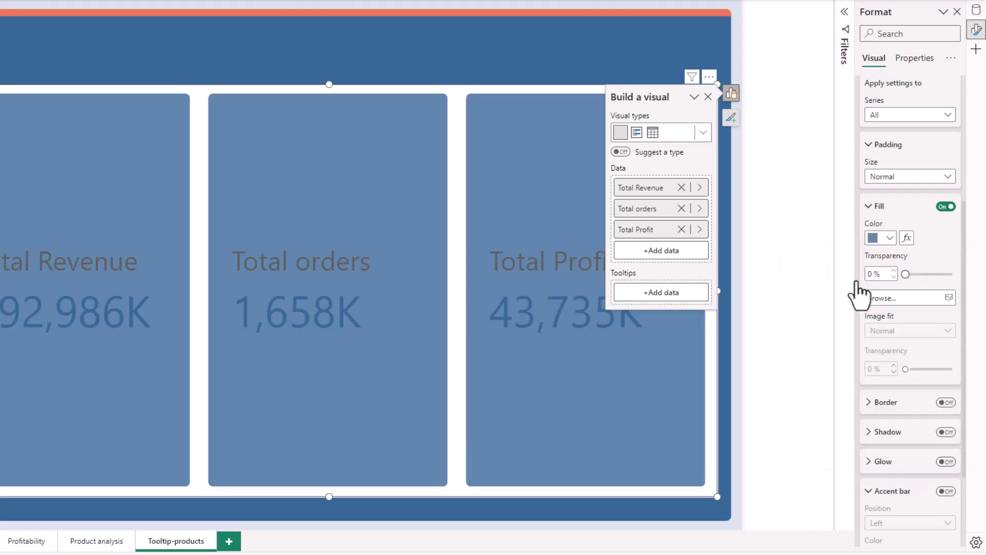
pyautogui.moveTo(905, 274); pyautogui.dragTo(940, 273)
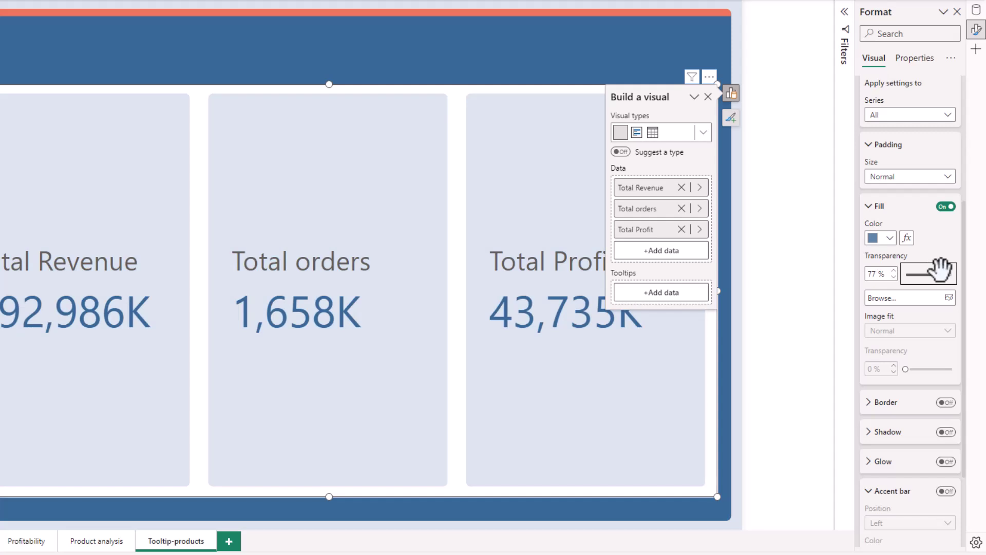
# Turn off the background of the whole data card visual and collapse its size and style settings.
pyautogui.scroll(4, 941, 246)
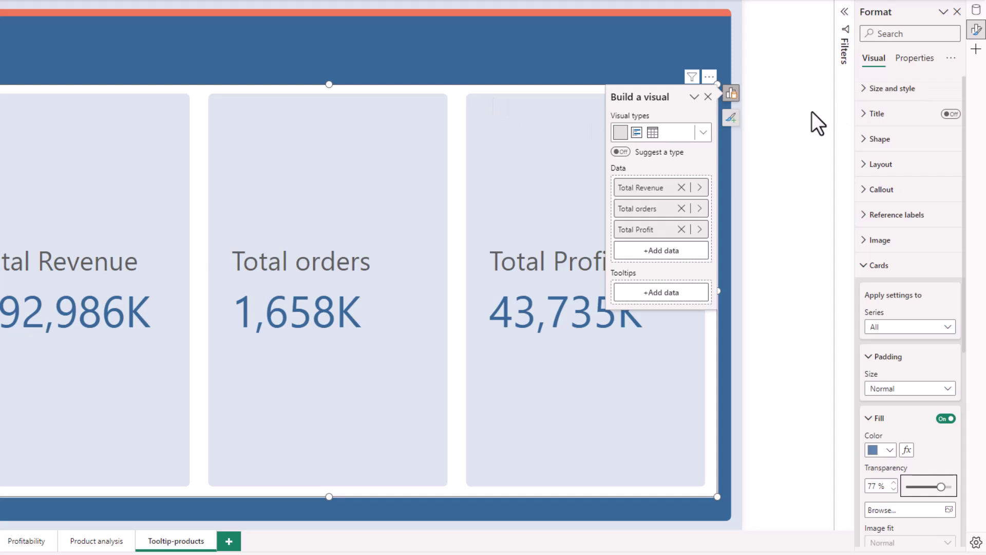
pyautogui.click(874, 90)
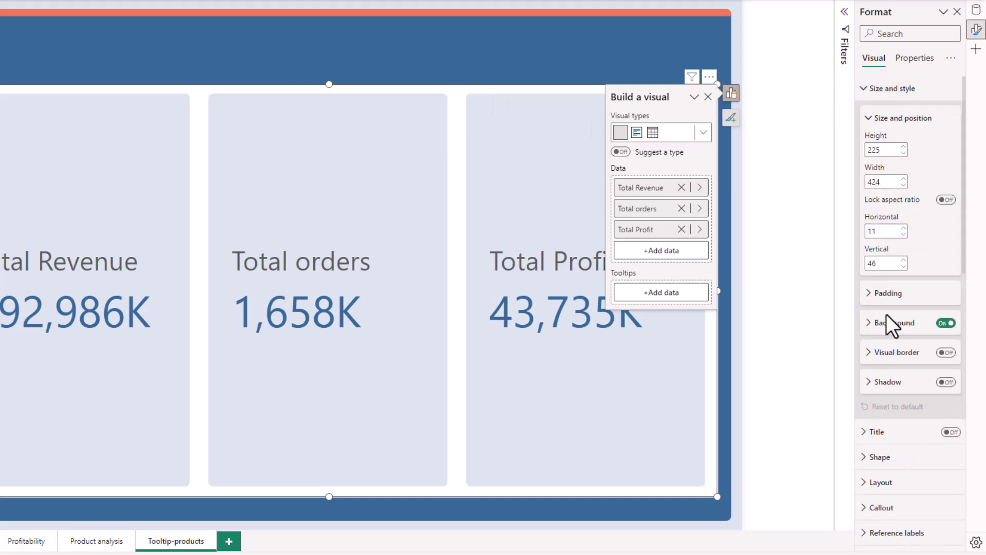
pyautogui.click(944, 324)
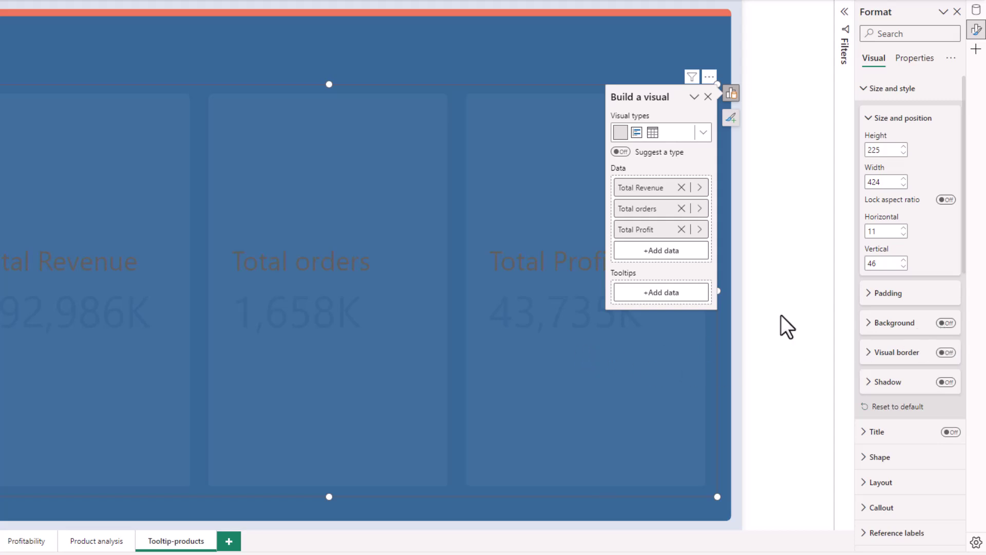
pyautogui.click(873, 90)
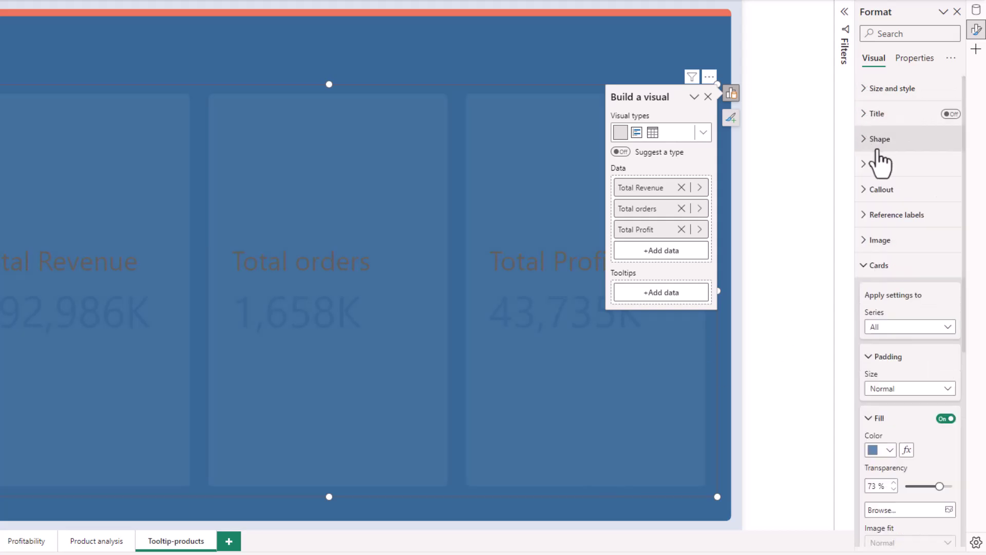
# Colour the callout values white and the callout labels with the lightest tint of the theme's main blue.
pyautogui.click(877, 195)
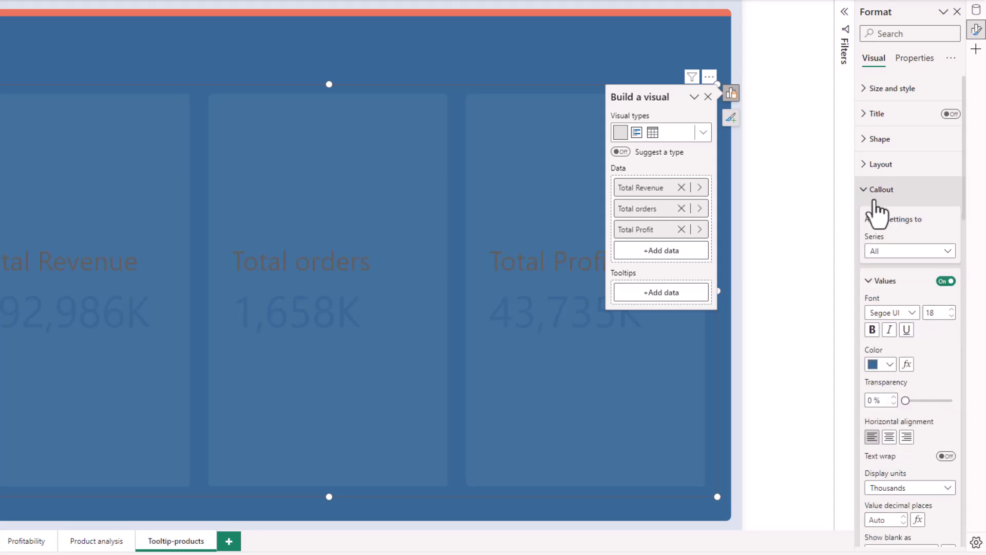
pyautogui.click(888, 364)
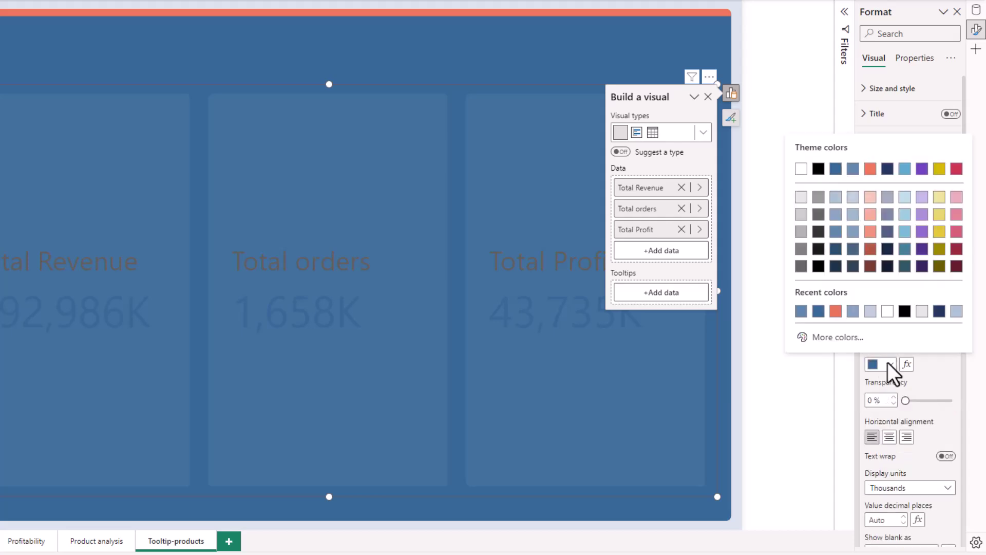
pyautogui.click(887, 311)
pyautogui.scroll(-7, 929, 414)
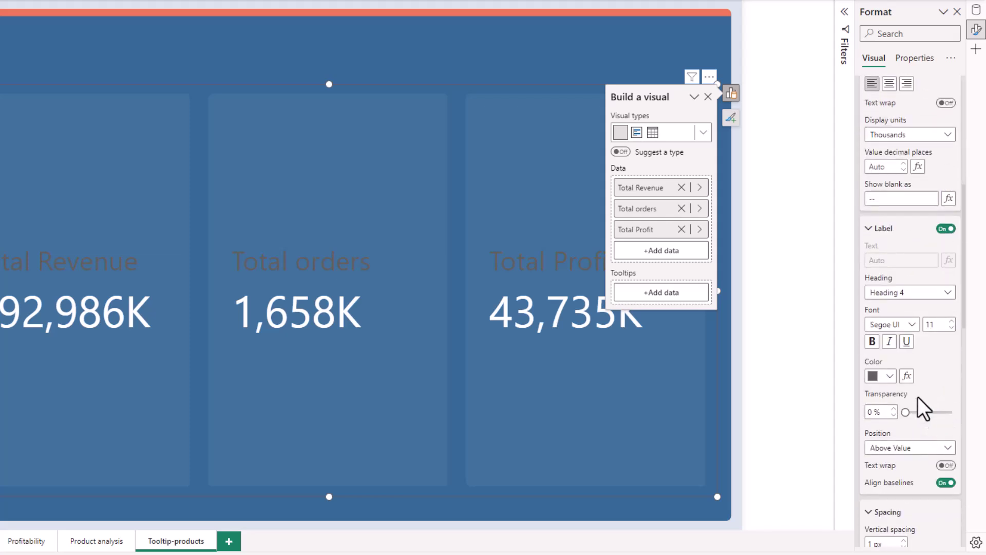
pyautogui.click(889, 376)
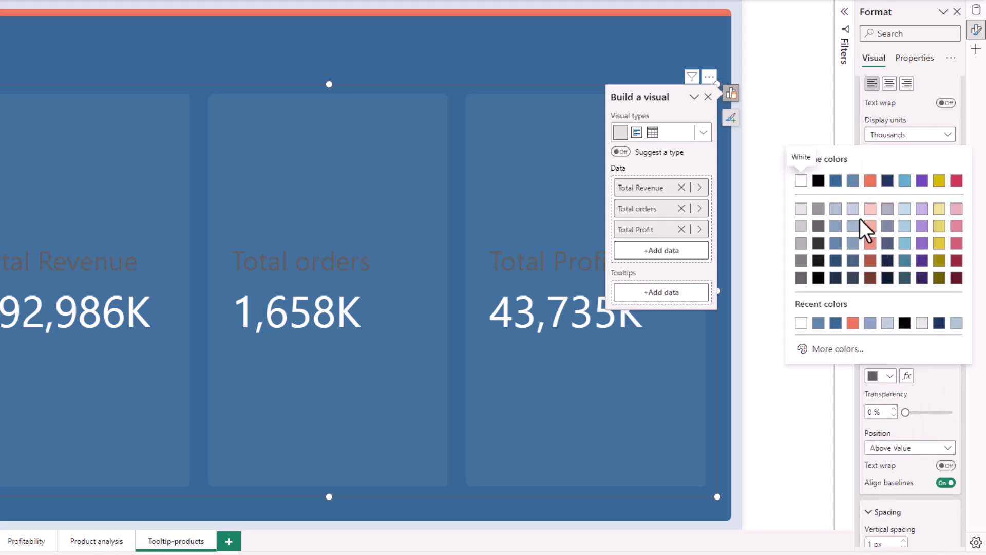
pyautogui.click(836, 209)
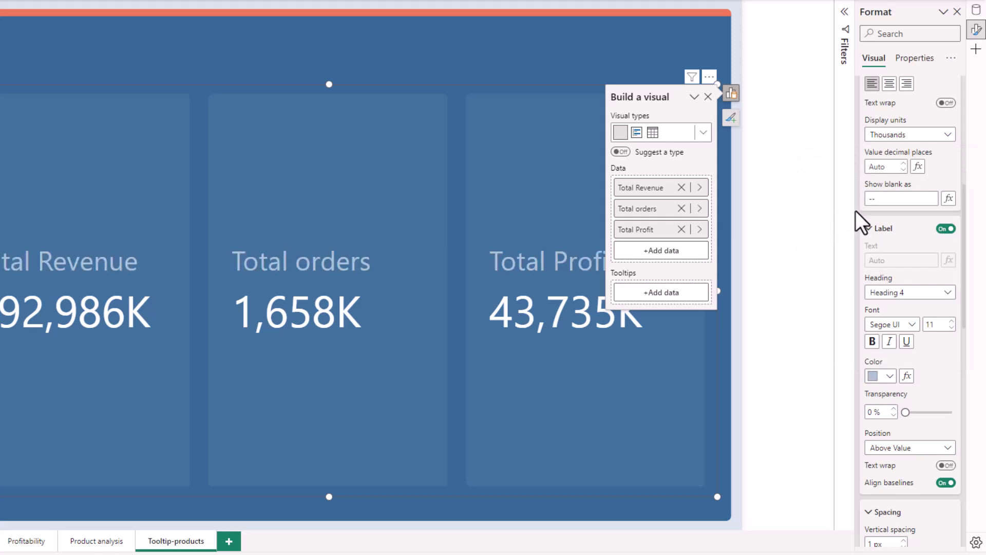
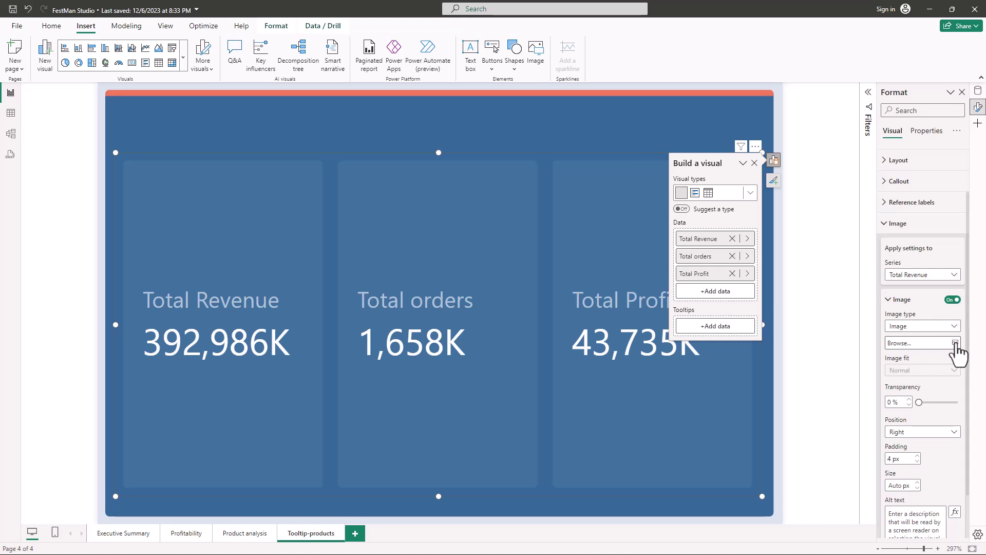
# Add shopping-bag.png from the Icons folder as the image of the Total Revenue card.
pyautogui.click(955, 343)
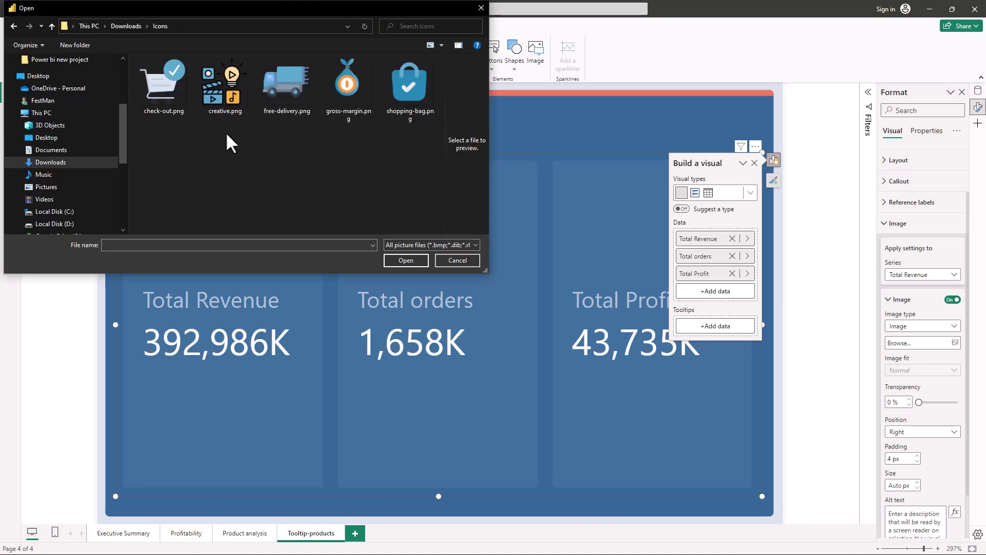
pyautogui.click(410, 93)
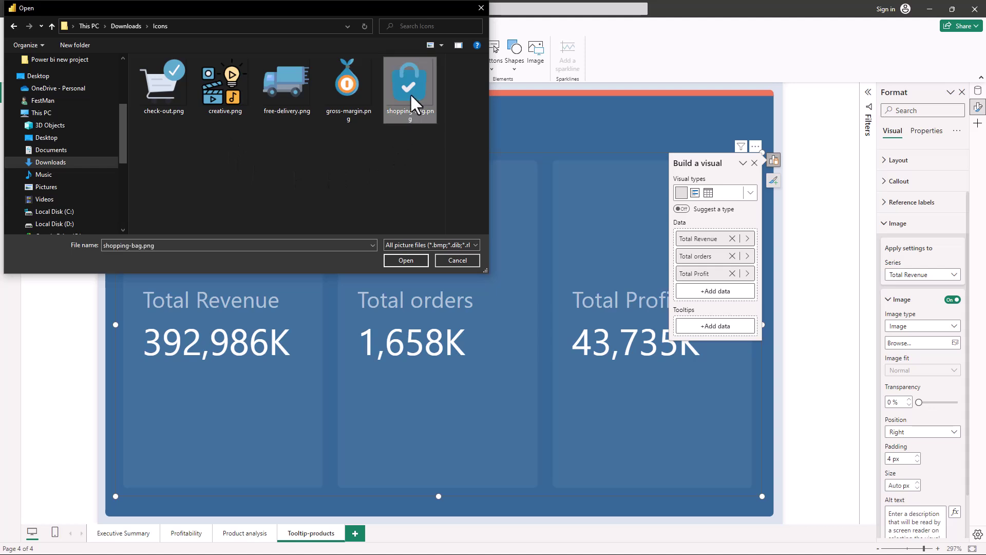
pyautogui.click(400, 260)
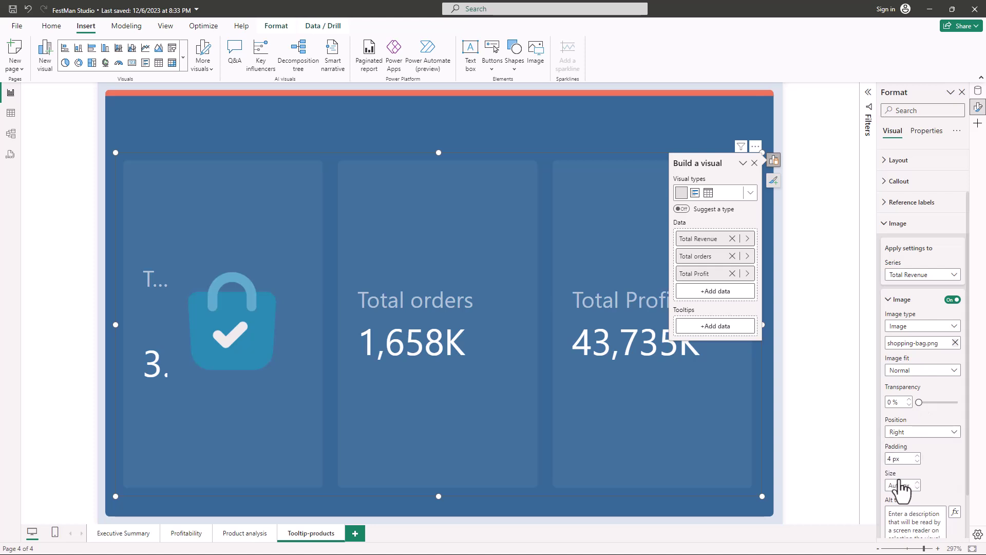
# Position the Total Revenue image at the Top of its card and set its size to 40 px.
pyautogui.press('Down')
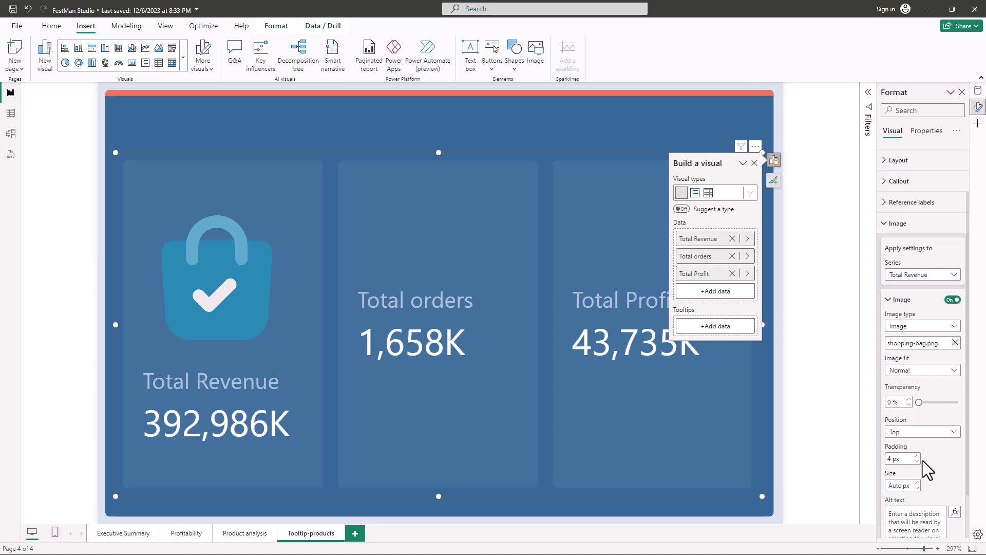
pyautogui.click(909, 485)
pyautogui.write('38')
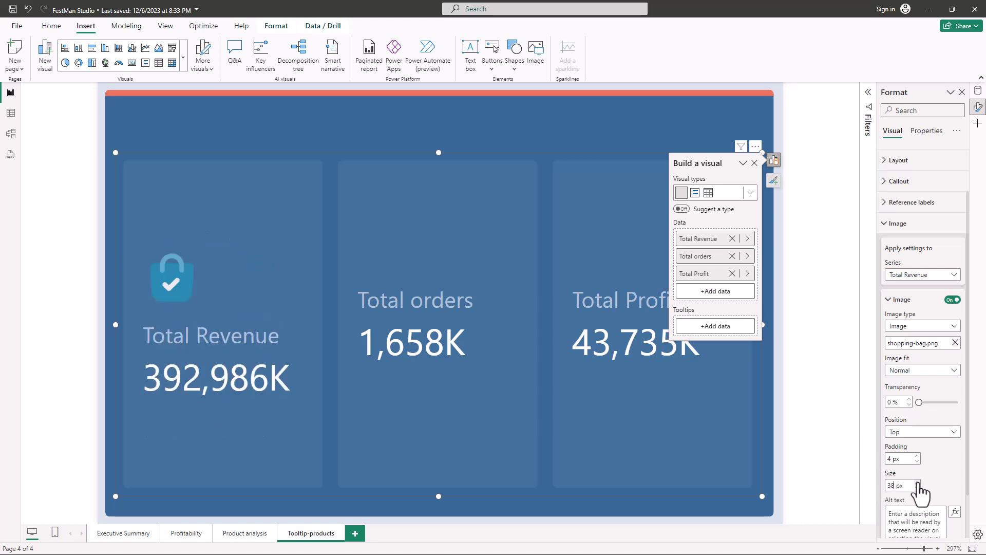
pyautogui.click(917, 483)
pyautogui.click(917, 482)
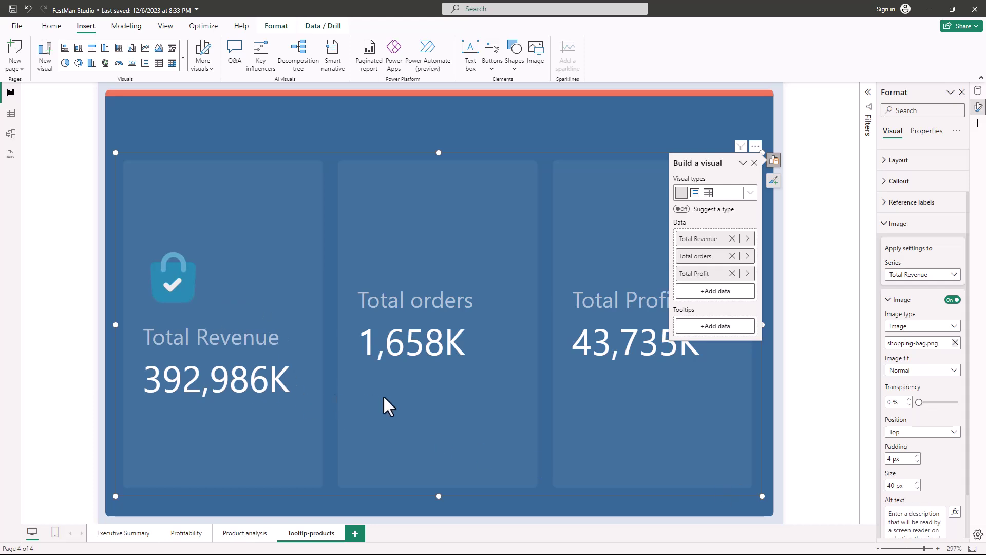
# Add check-out.png from the Icons folder as the image for the Total orders series.
pyautogui.click(911, 277)
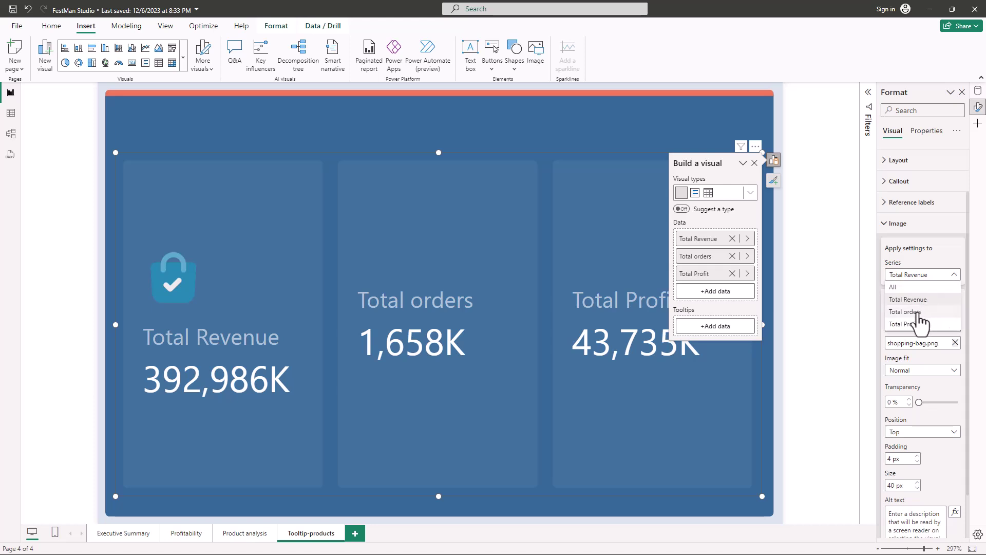
pyautogui.click(917, 314)
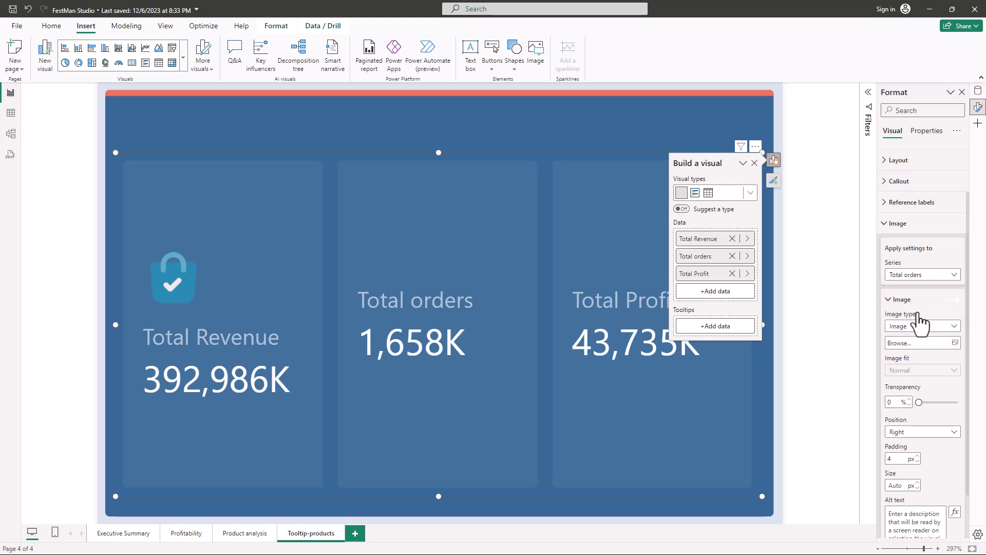
pyautogui.click(955, 343)
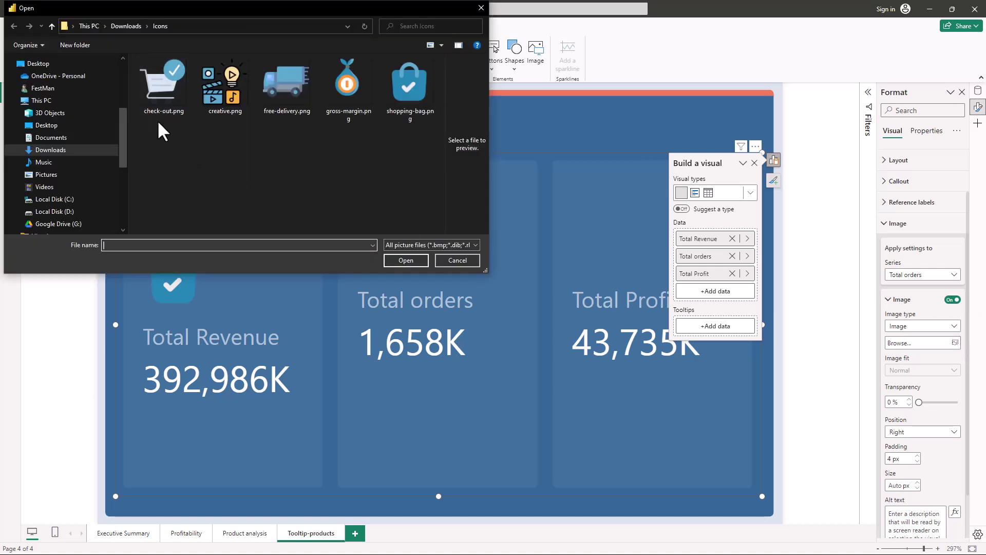
pyautogui.click(162, 95)
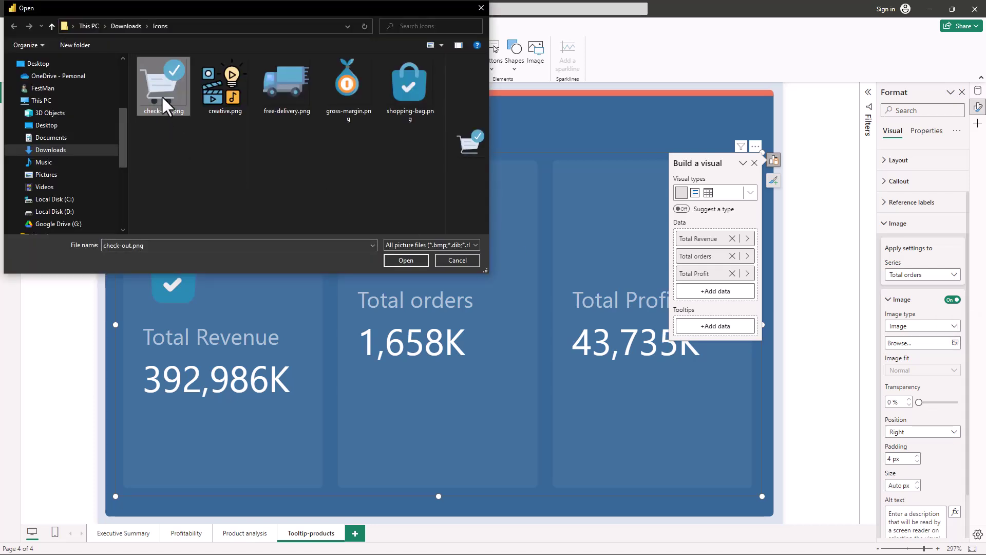
pyautogui.click(410, 260)
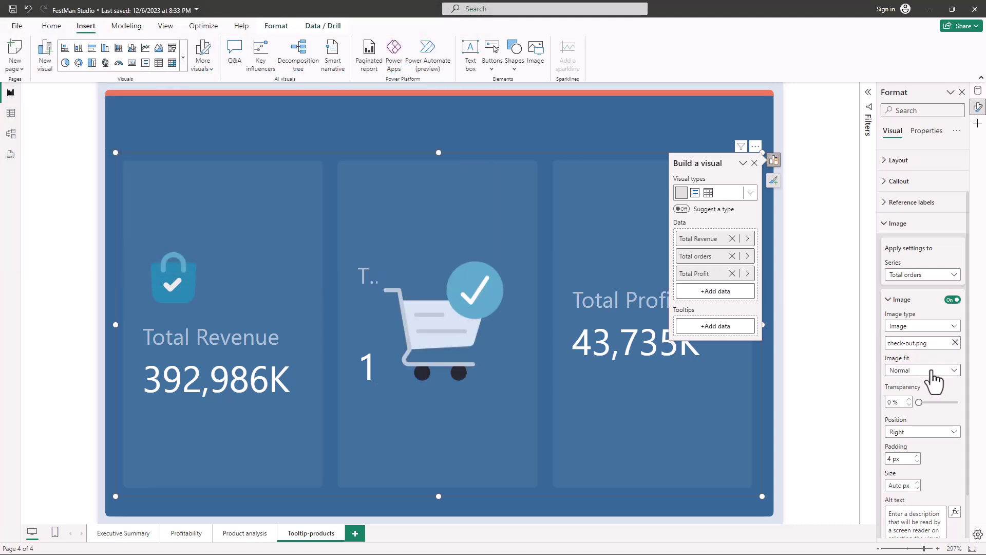
# Set the Total orders image position to Top and its size to 40 px.
pyautogui.scroll(-1, 935, 376)
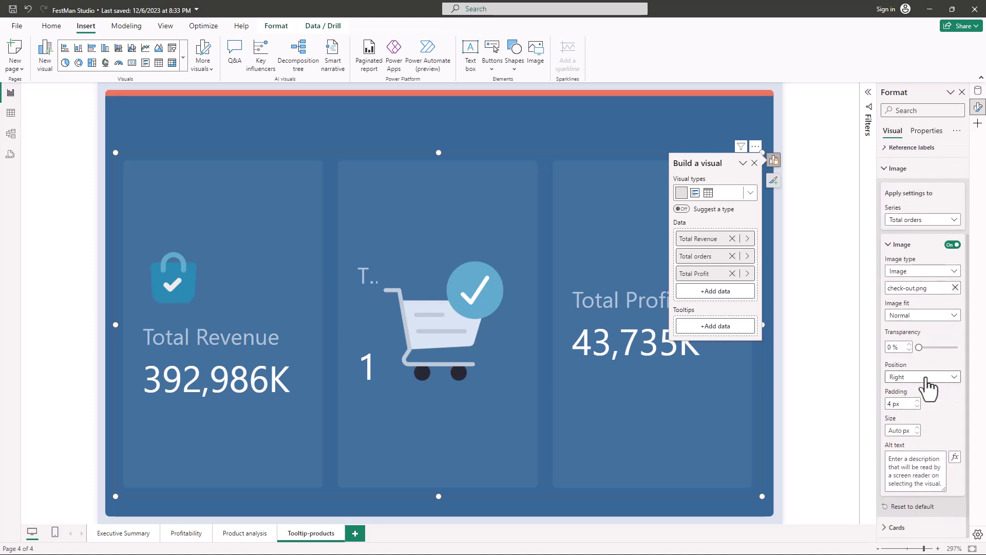
pyautogui.click(924, 378)
pyautogui.click(897, 427)
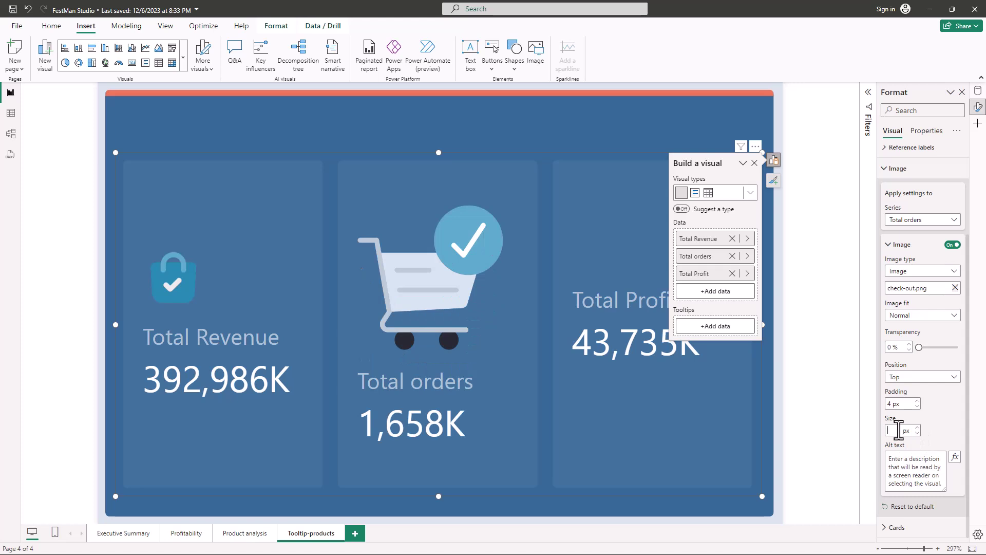
pyautogui.write('40')
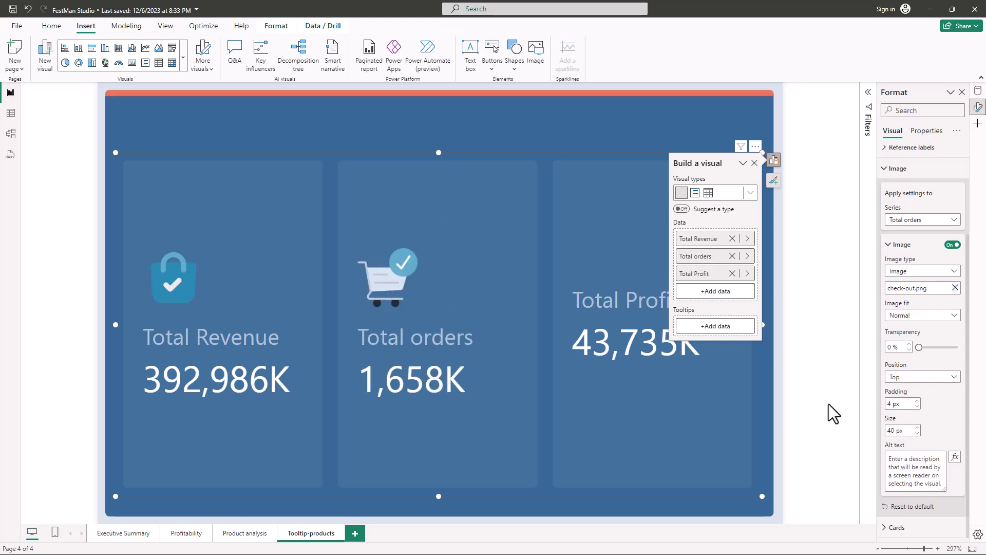
# Add gross-margin.png from the Icons folder as the image for the Total Profit series.
pyautogui.click(922, 220)
pyautogui.click(918, 269)
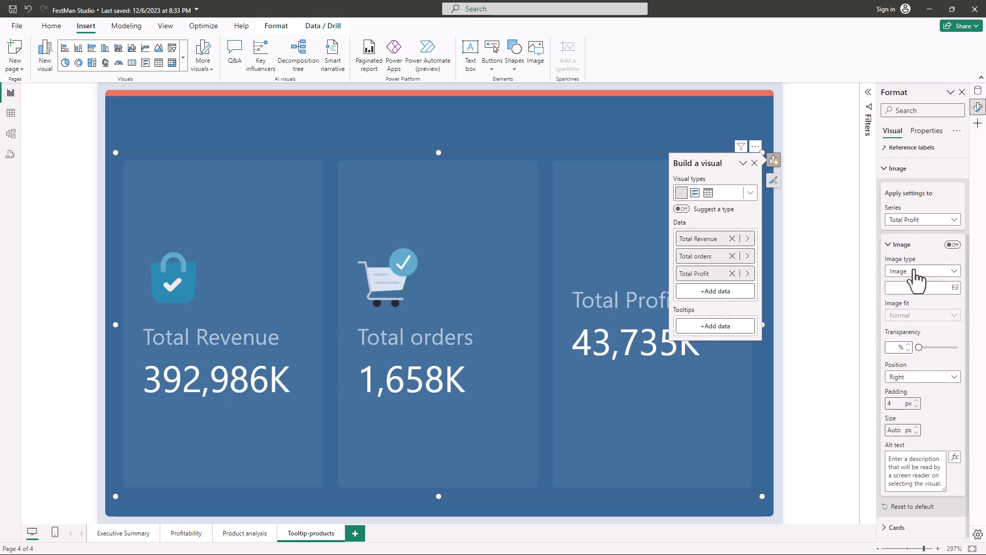
pyautogui.click(955, 288)
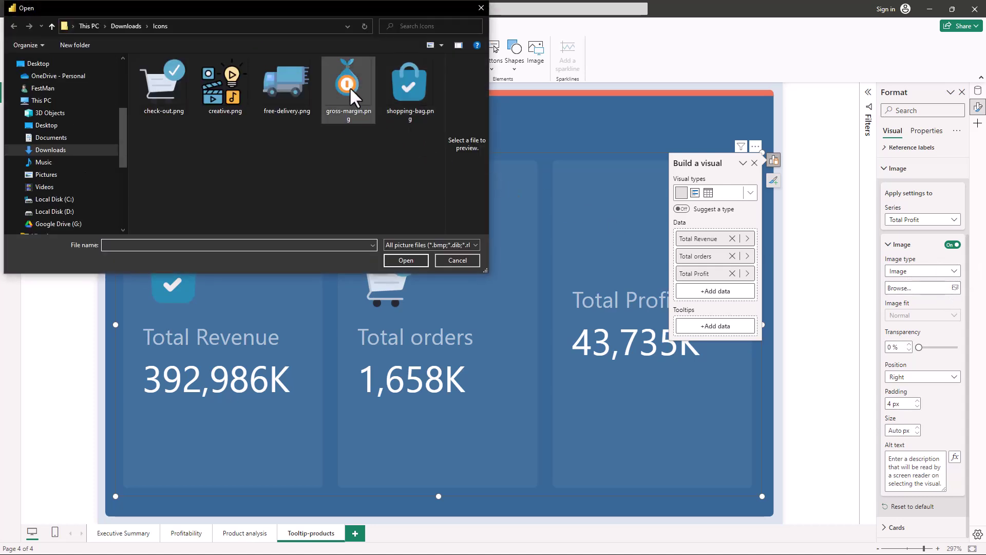
pyautogui.click(349, 87)
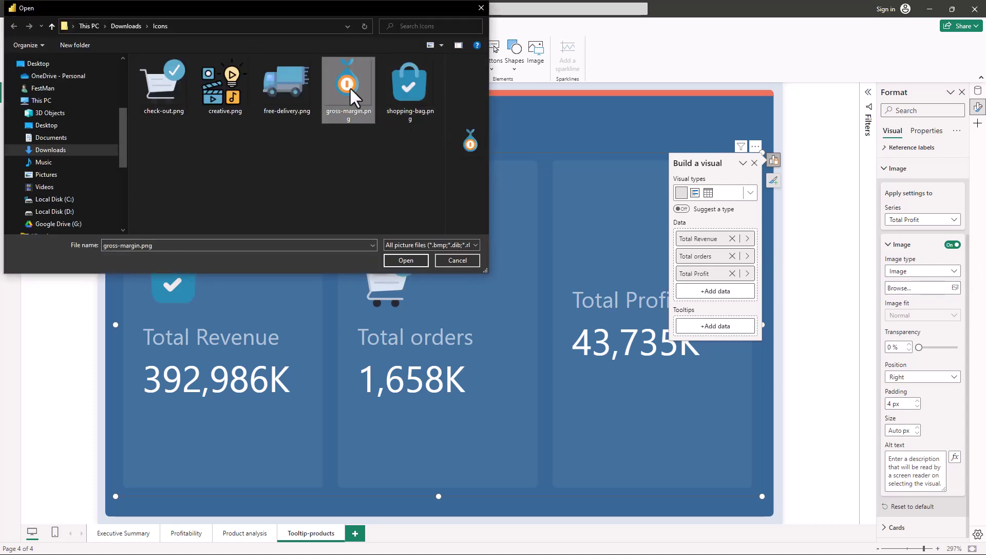
pyautogui.click(412, 257)
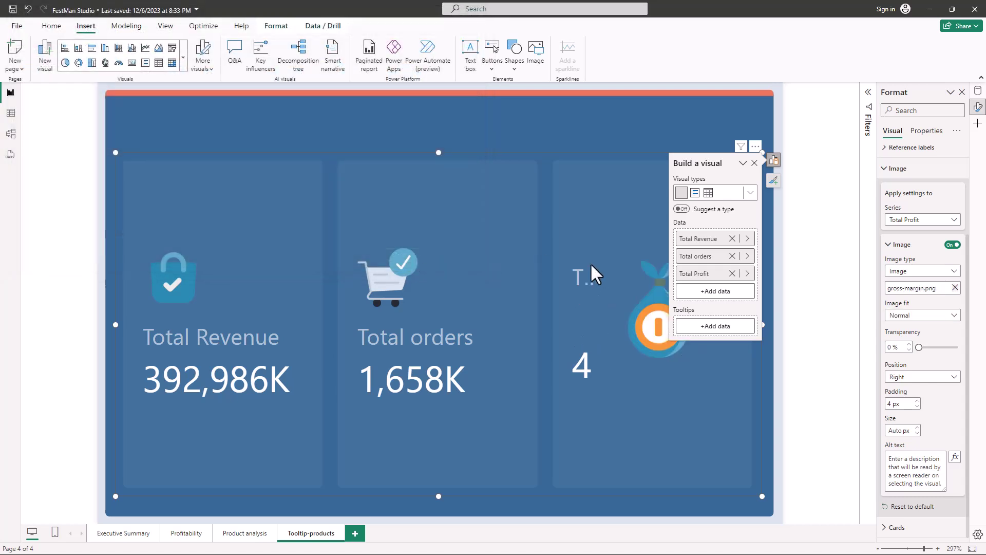
# Set the Total Profit image position to Top and its size to 40 px.
pyautogui.click(921, 377)
pyautogui.click(903, 427)
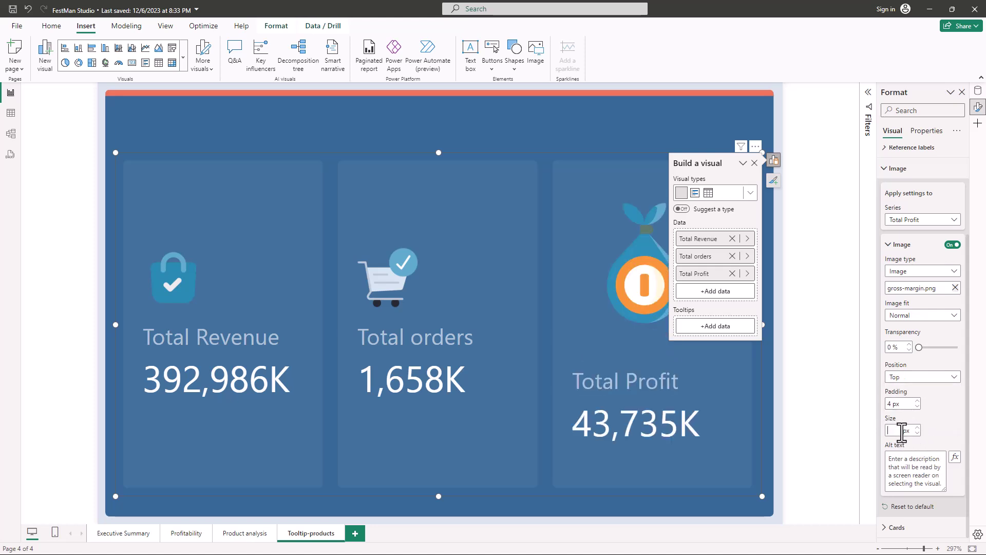
pyautogui.write('40')
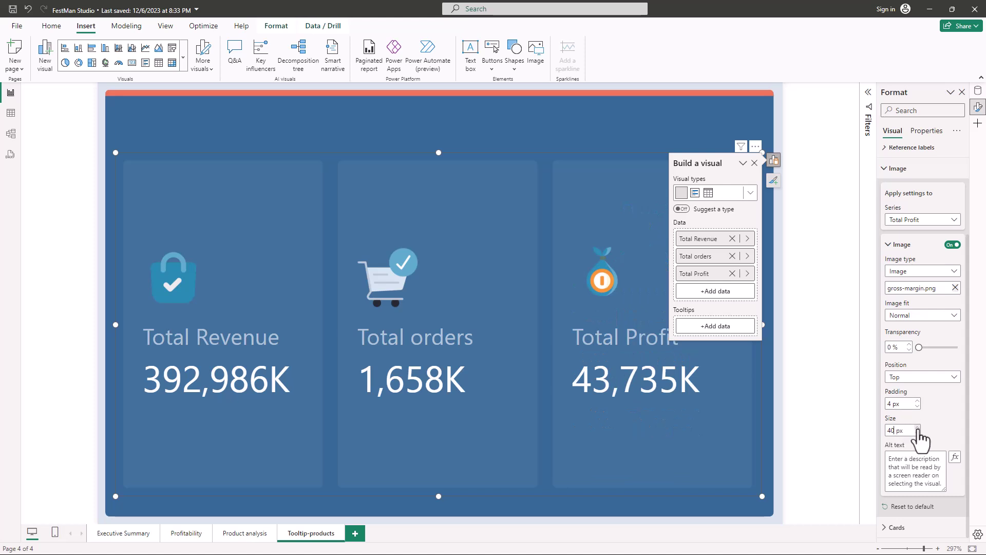
# Set the Total Profit image size to 41 px and deselect the card visual.
pyautogui.click(917, 427)
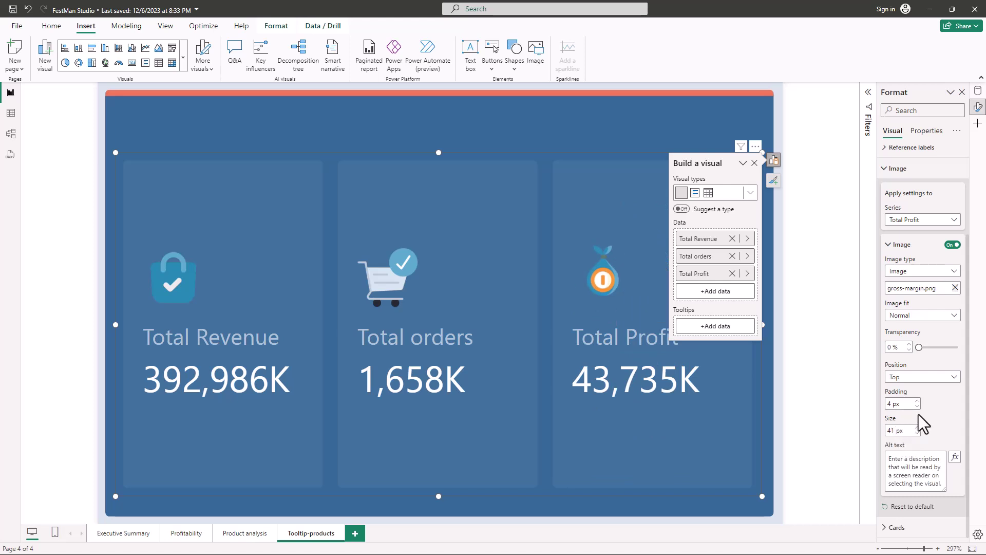
pyautogui.click(814, 335)
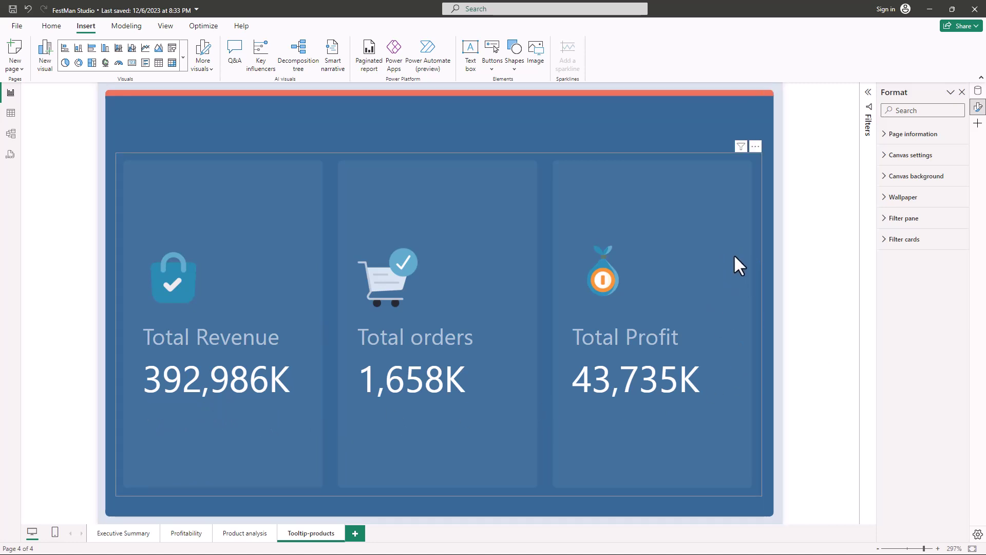
# Add the Total Revenue PY measure from Business calculations as the reference label for the card visual's Total Revenue series.
pyautogui.click(743, 281)
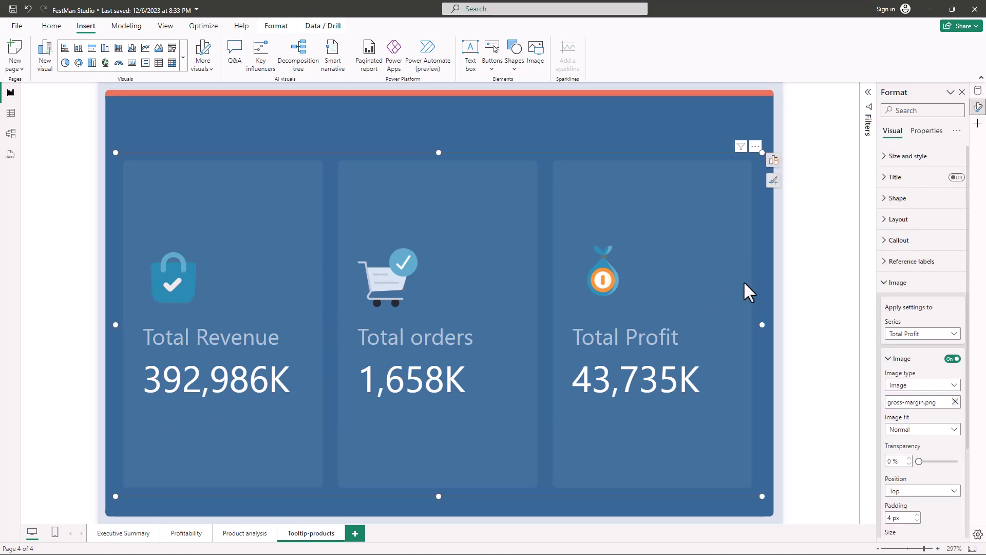
pyautogui.click(887, 284)
pyautogui.click(883, 263)
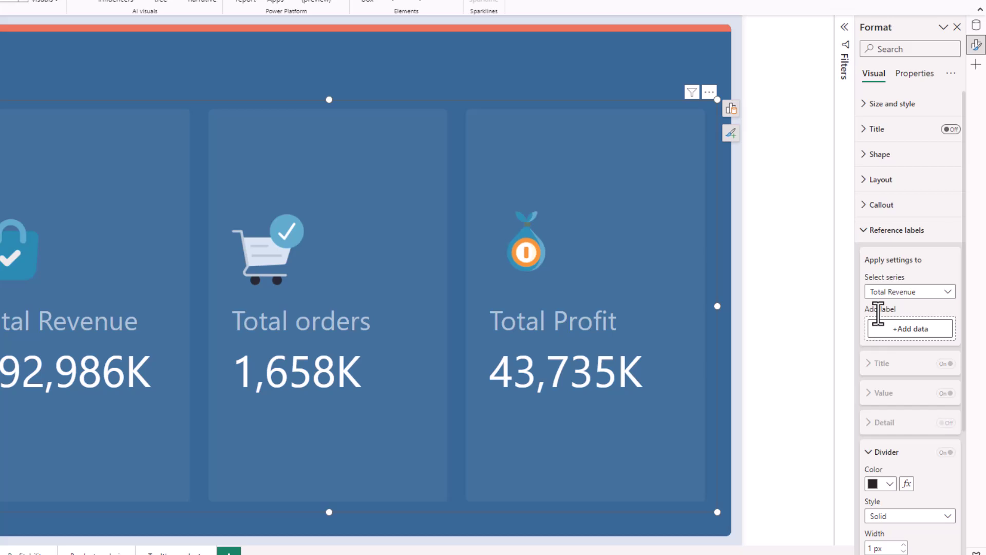
pyautogui.click(906, 331)
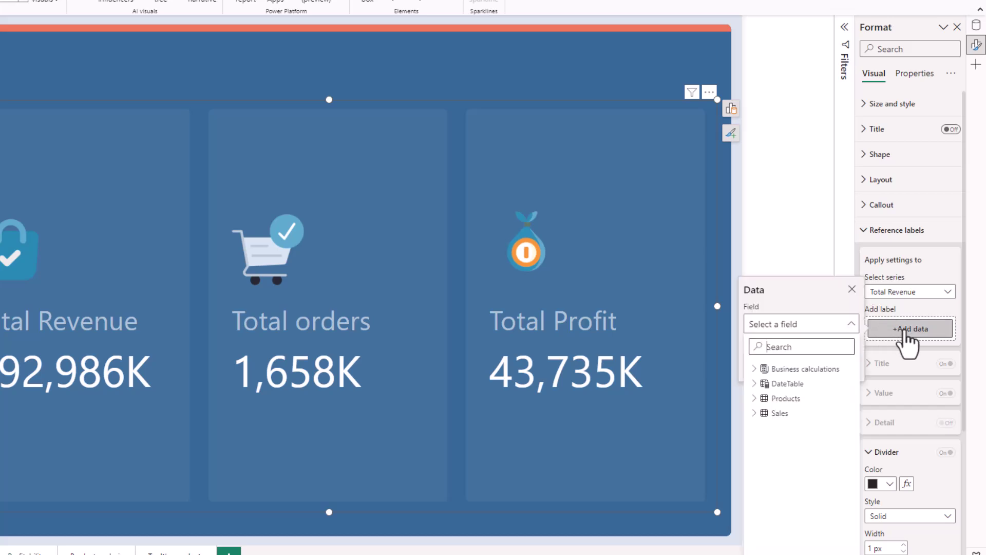
pyautogui.click(755, 369)
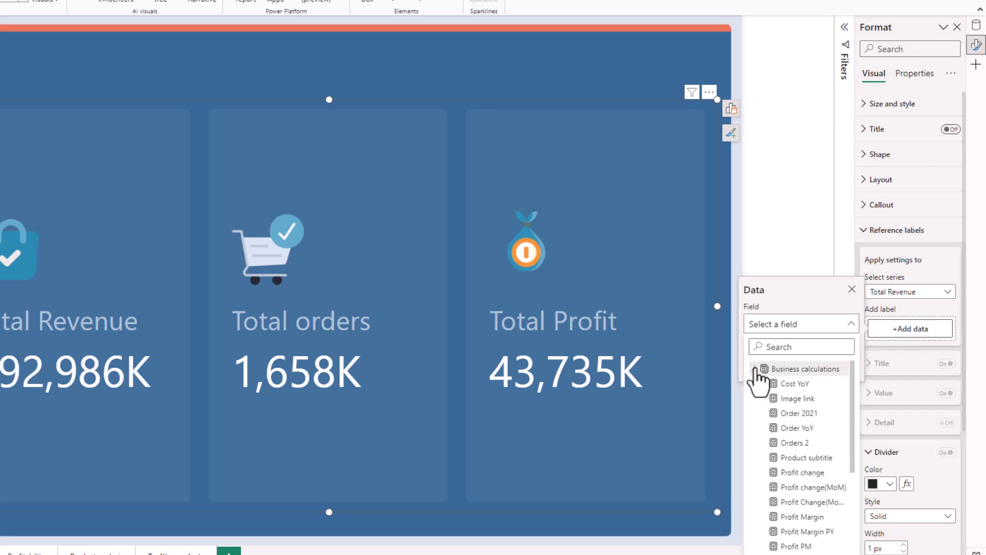
pyautogui.scroll(-4, 796, 495)
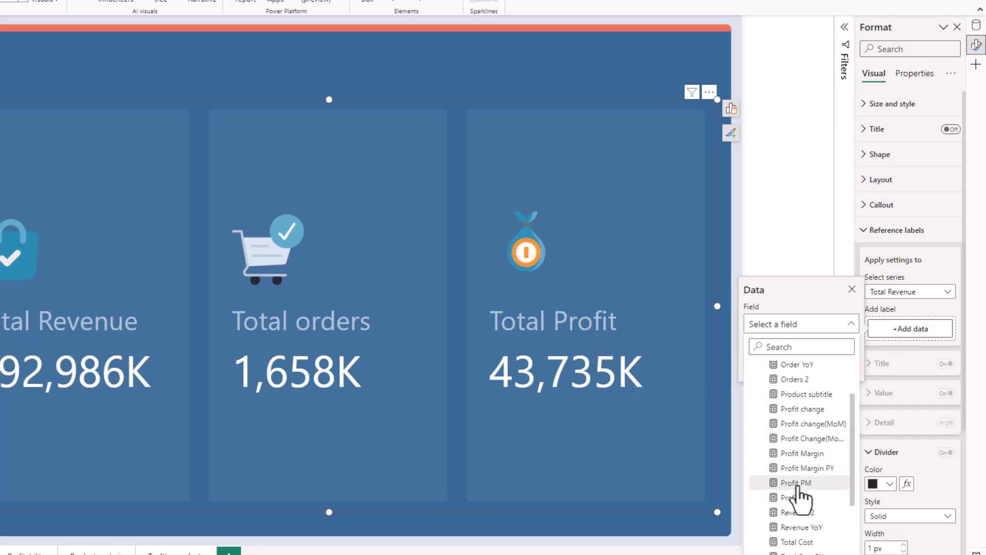
pyautogui.scroll(-3, 797, 494)
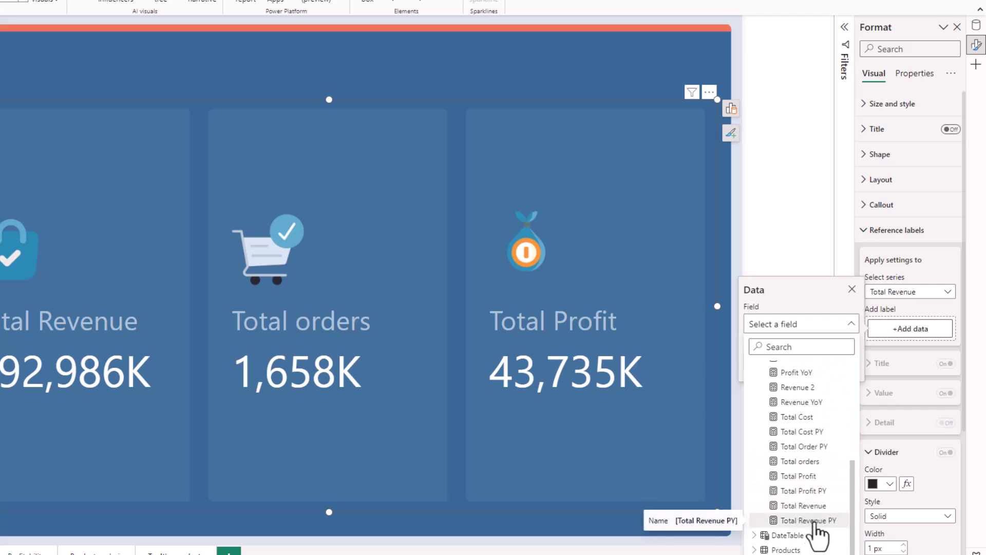
pyautogui.click(813, 520)
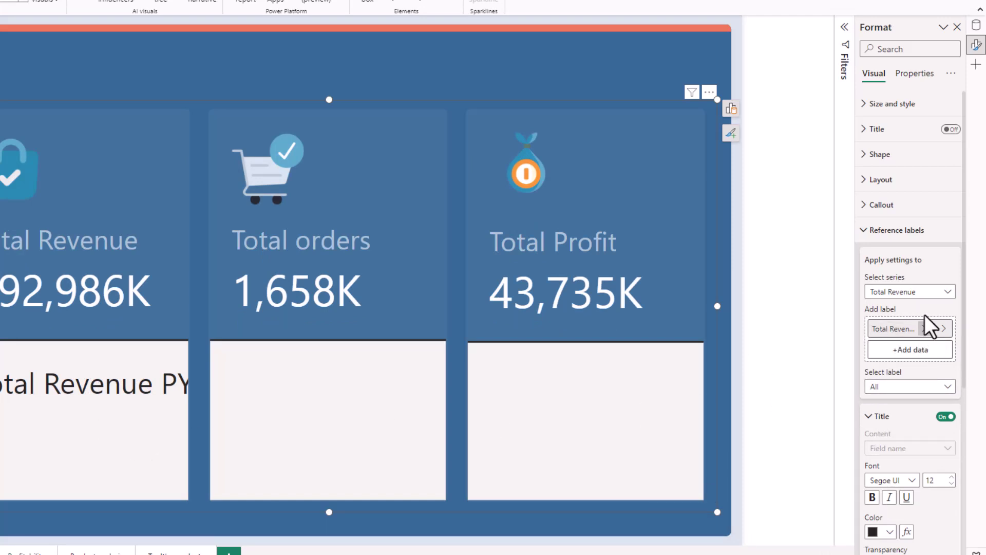
# Add the Total Order PY measure from Business calculations as the reference label for the Total orders series.
pyautogui.click(918, 297)
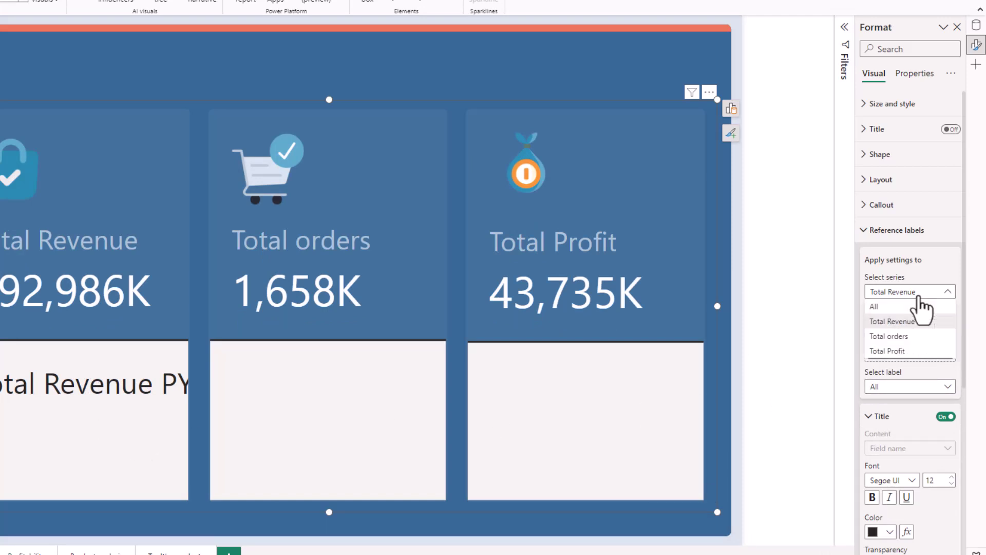
pyautogui.click(901, 334)
pyautogui.click(916, 332)
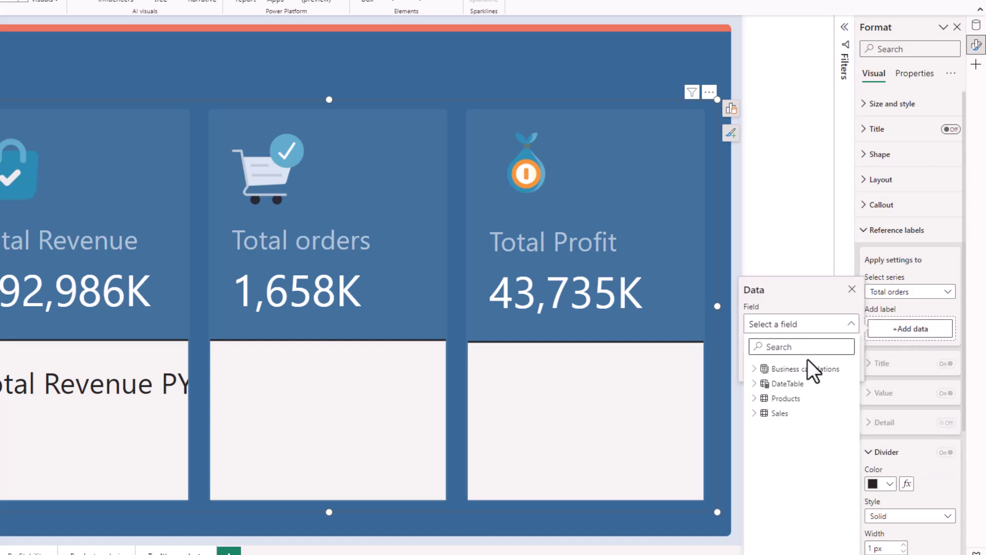
pyautogui.click(753, 368)
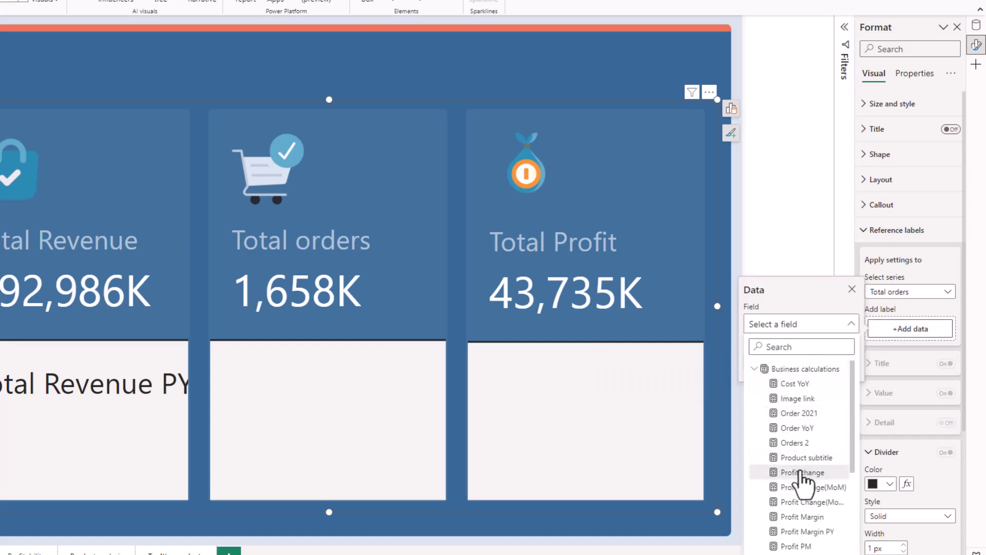
pyautogui.scroll(-3, 814, 514)
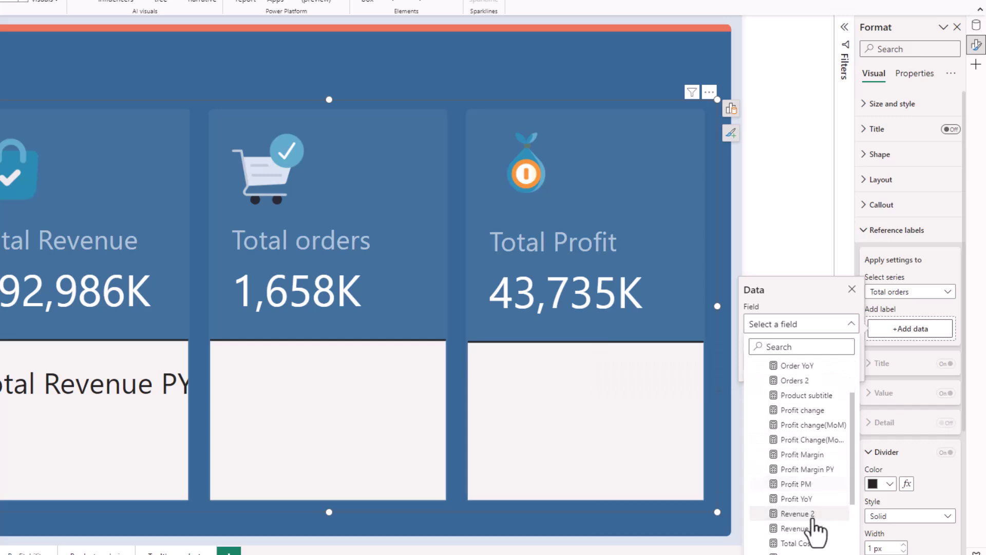
pyautogui.scroll(-2, 814, 520)
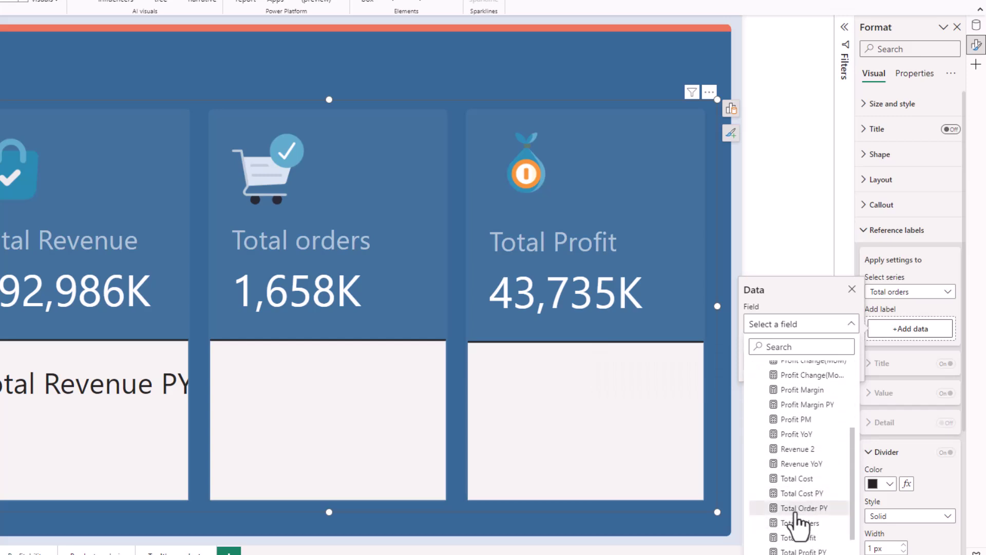
pyautogui.click(801, 509)
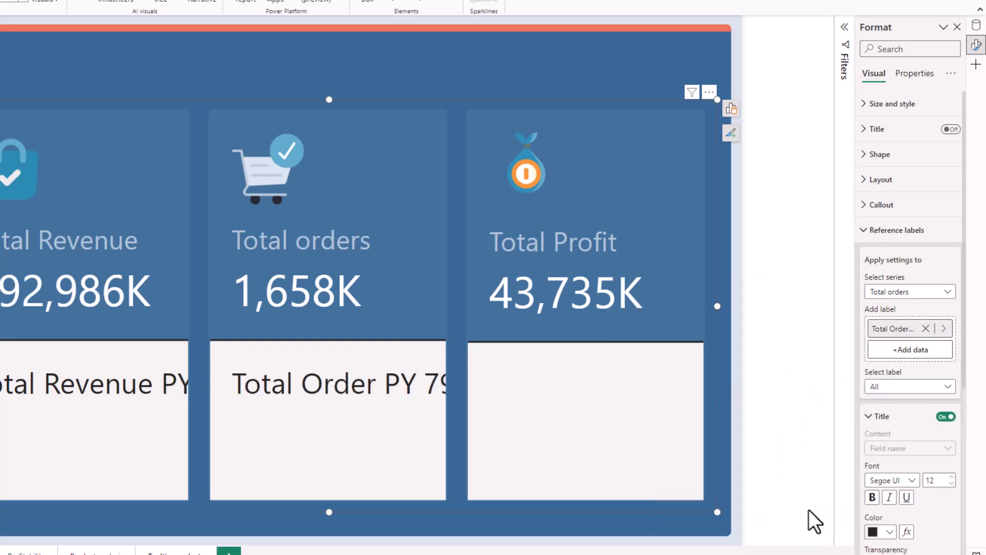
# Add the Total Profit PY measure from Business calculations as the reference label for the Total Profit series.
pyautogui.click(906, 291)
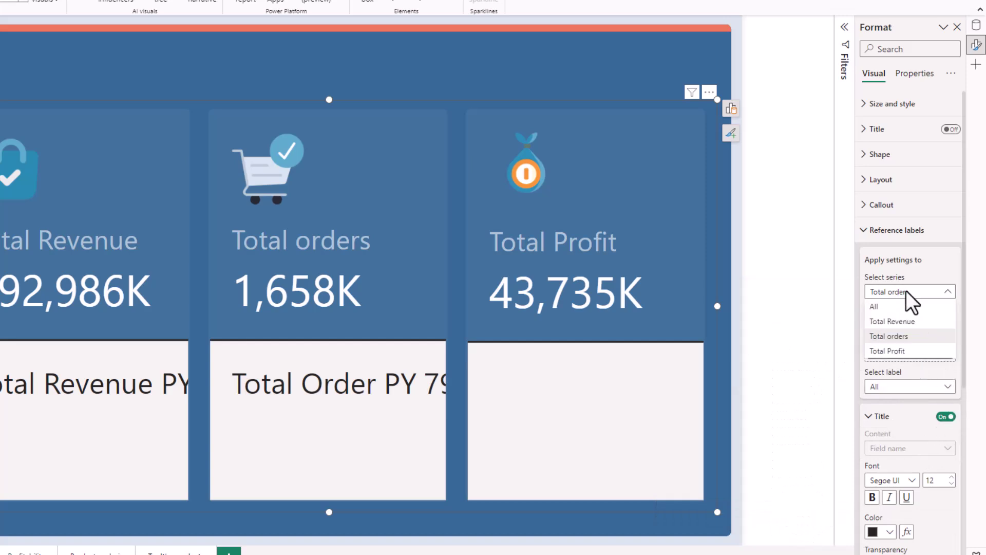
pyautogui.click(896, 353)
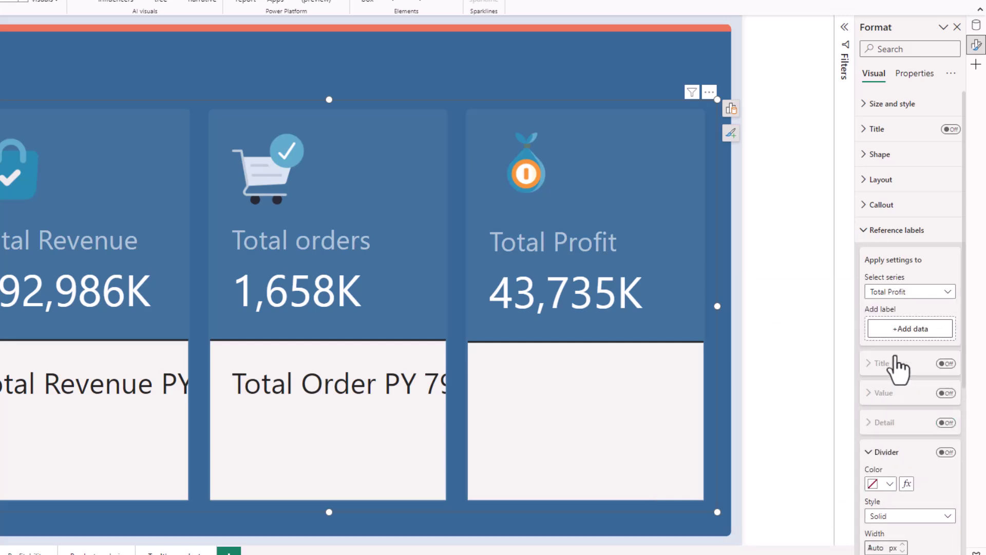
pyautogui.click(919, 331)
pyautogui.click(759, 370)
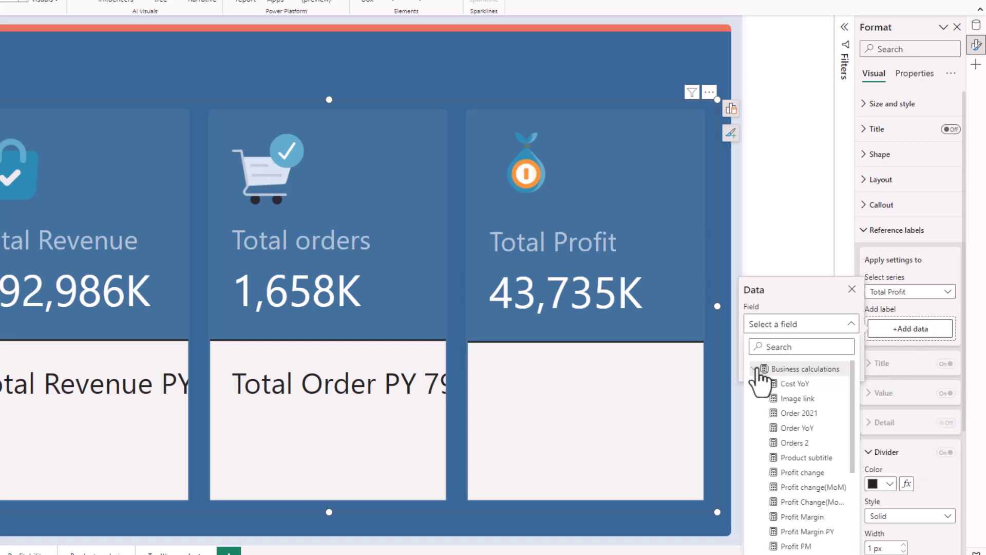
pyautogui.scroll(-3, 779, 444)
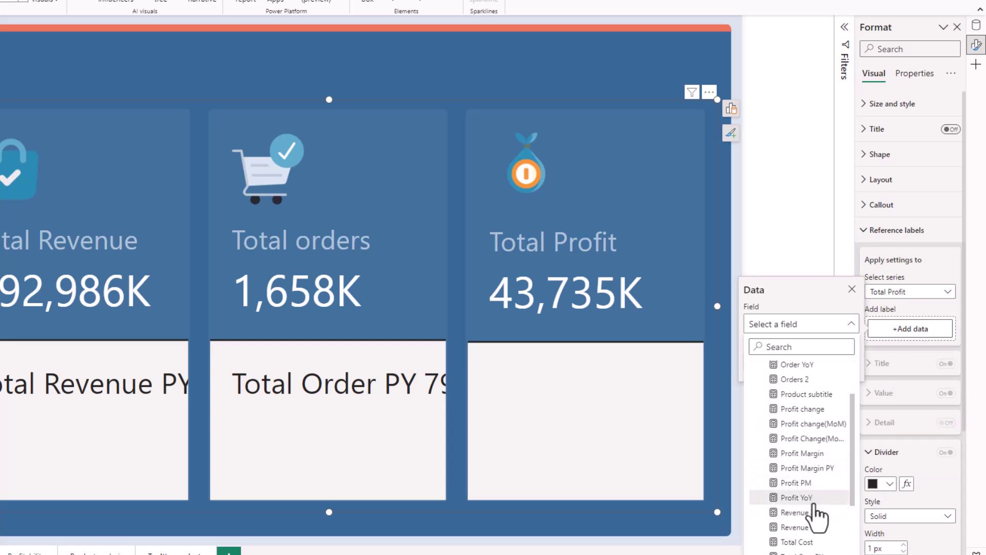
pyautogui.scroll(-5, 812, 506)
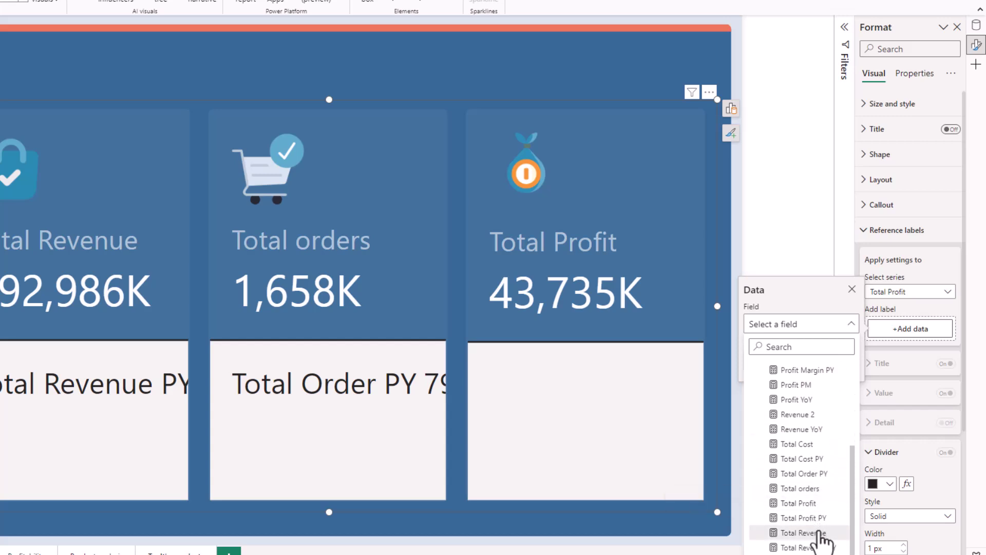
pyautogui.click(803, 490)
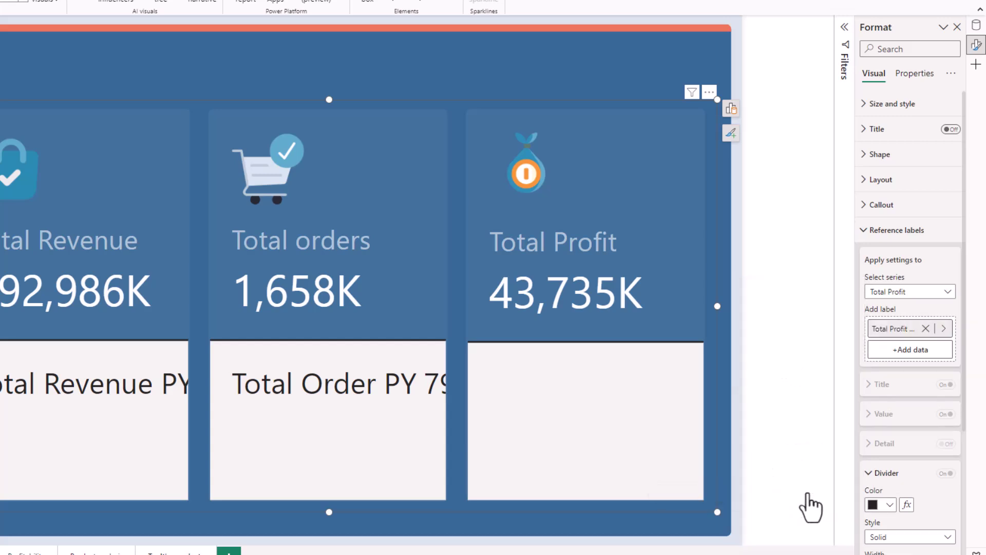
# Set the reference labels of all series to title font size 13 and value font size 9.
pyautogui.click(901, 293)
pyautogui.click(892, 306)
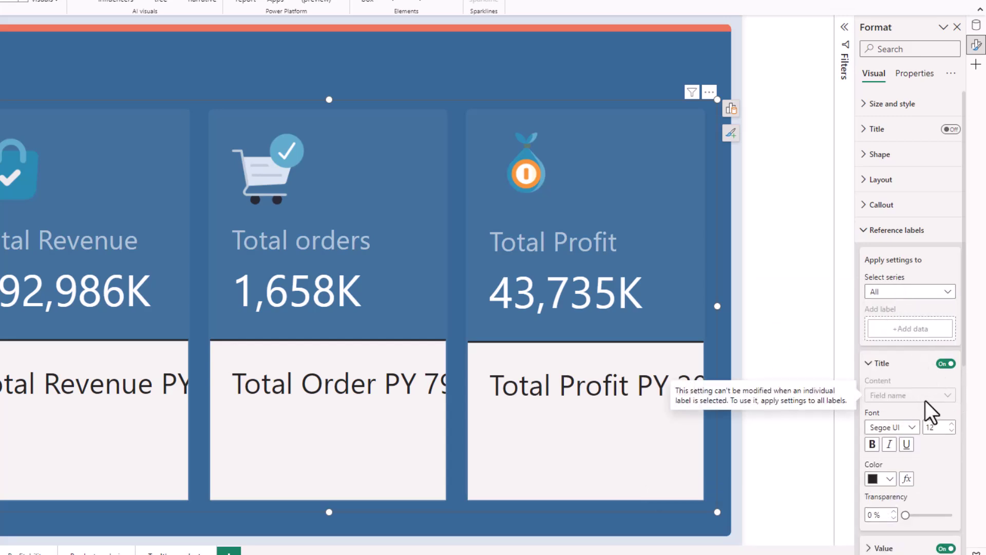
pyautogui.click(952, 425)
pyautogui.scroll(-3, 953, 436)
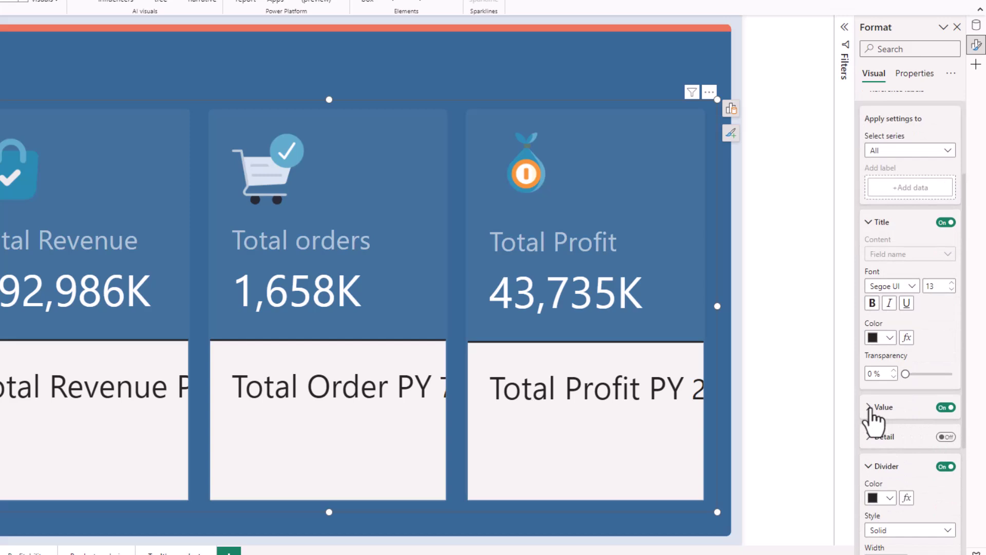
pyautogui.click(873, 408)
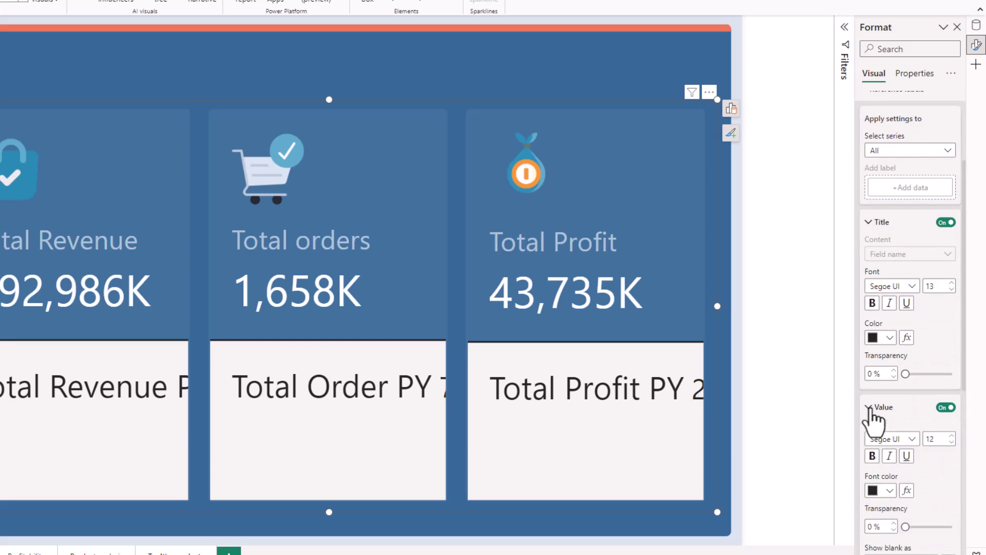
pyautogui.click(951, 442)
# Set the reference label layout arrangement to Columns for all series.
pyautogui.scroll(-4, 951, 442)
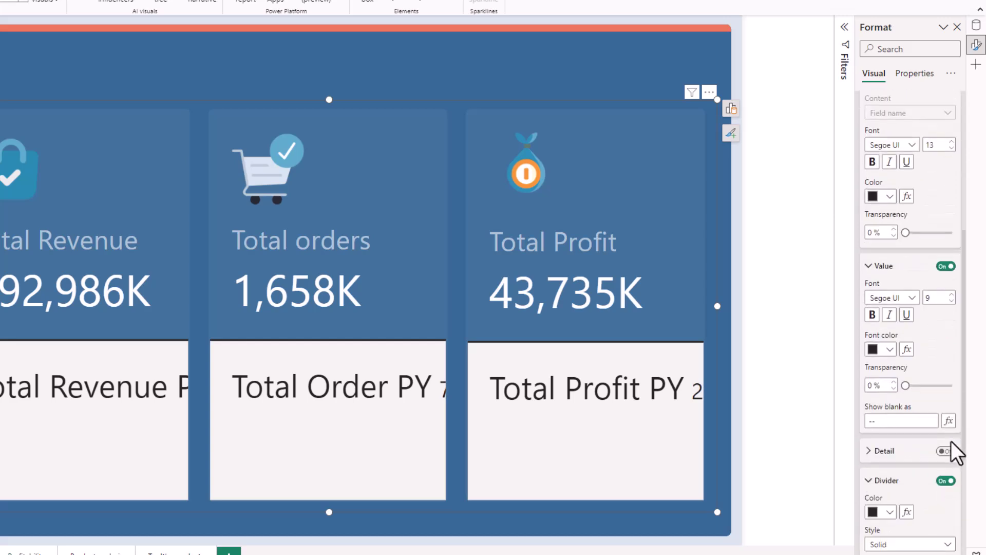
pyautogui.scroll(-1, 950, 441)
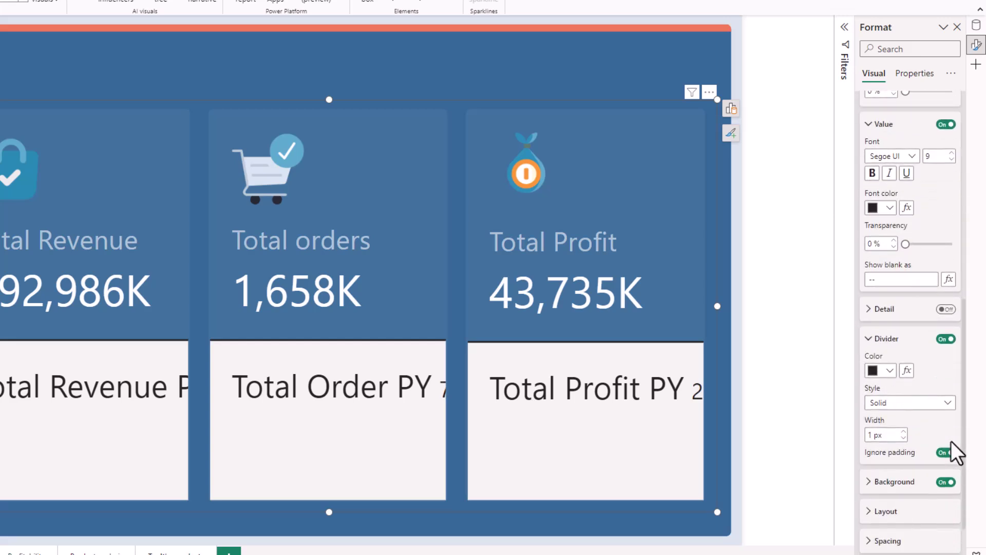
pyautogui.click(870, 512)
pyautogui.scroll(-2, 929, 421)
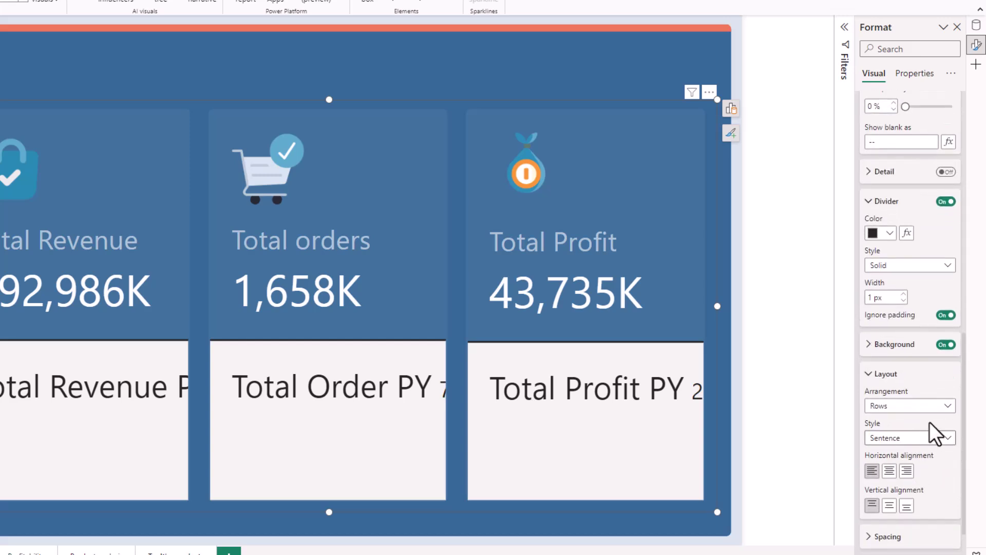
pyautogui.click(905, 408)
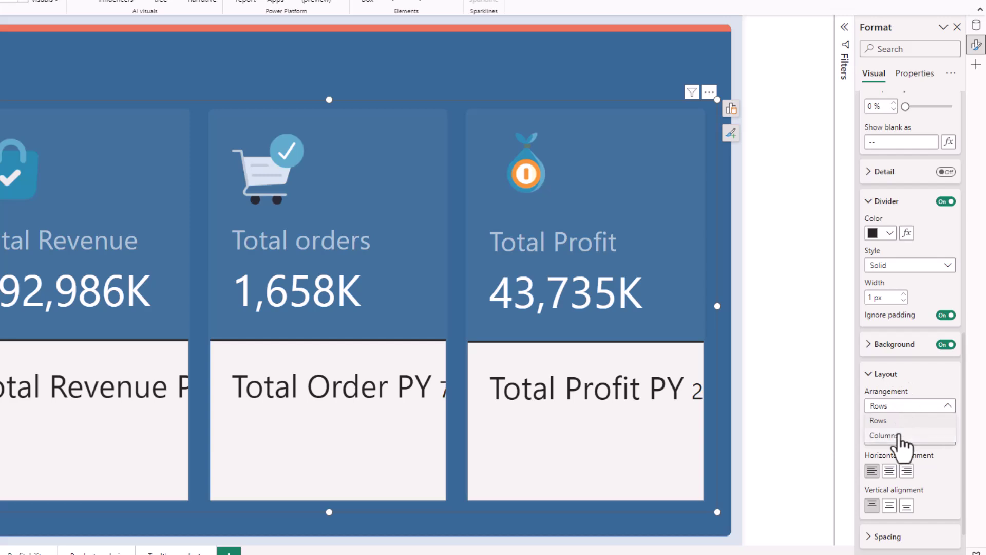
pyautogui.click(901, 443)
# Give the Total Revenue series' Total Revenue PY reference label the custom title "Vs prior year" at font size 12.
pyautogui.scroll(4, 907, 377)
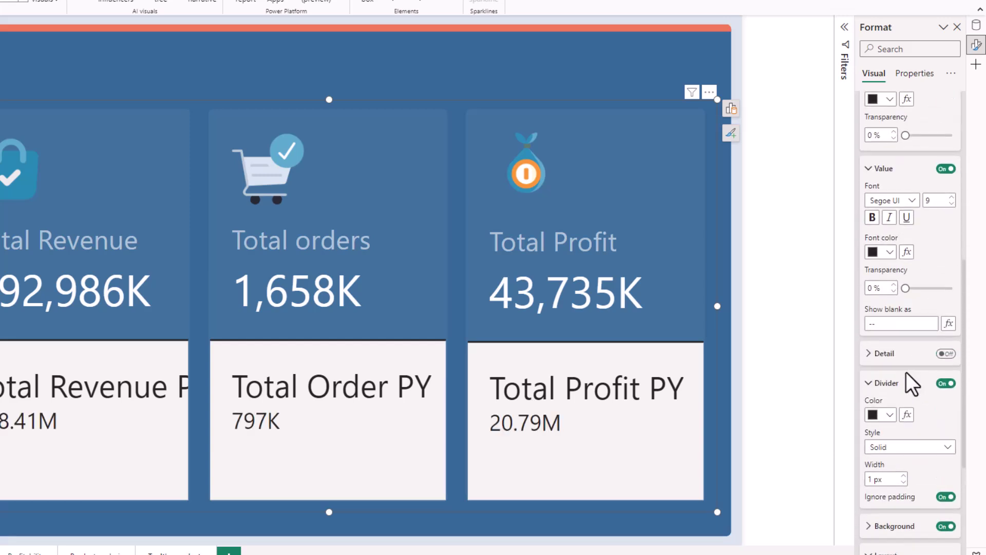
pyautogui.scroll(5, 906, 372)
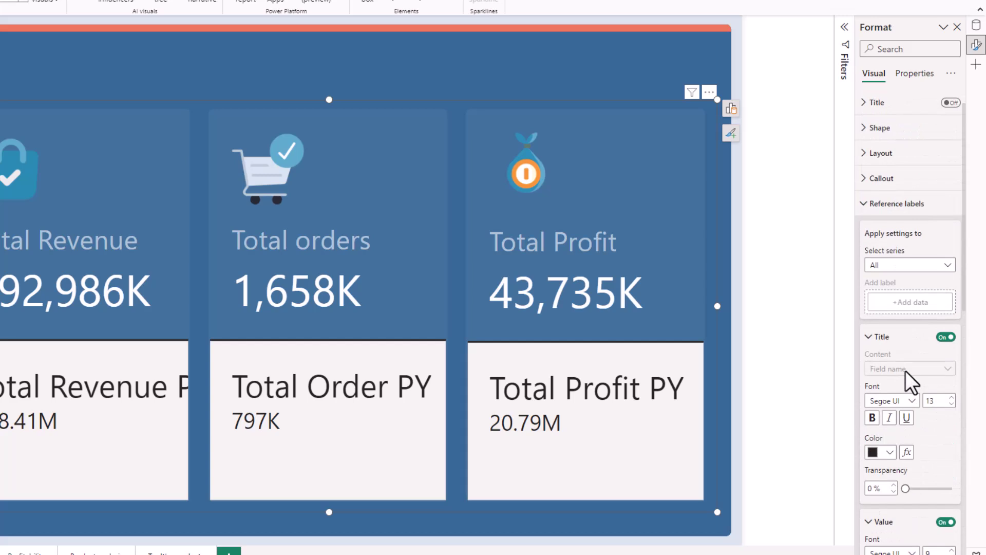
pyautogui.click(899, 266)
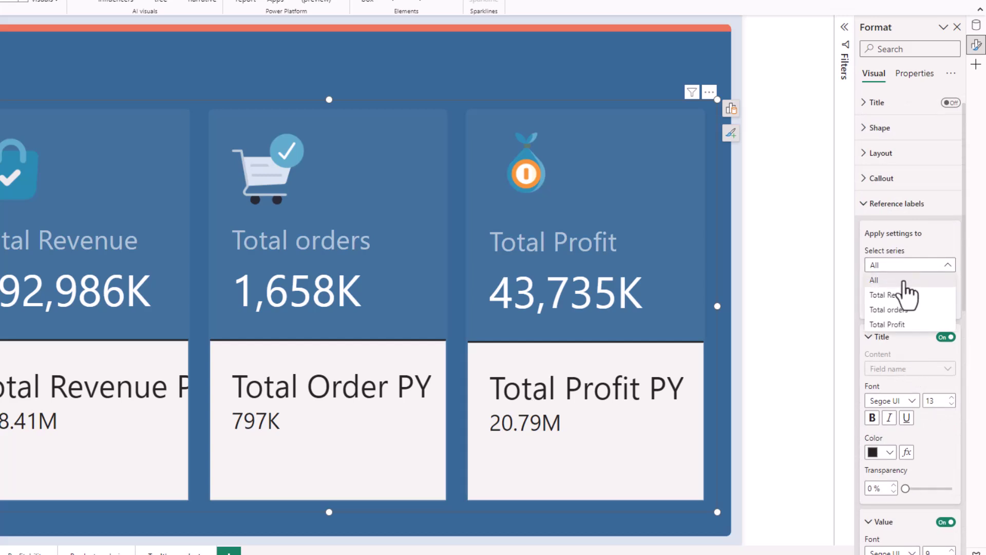
pyautogui.click(896, 296)
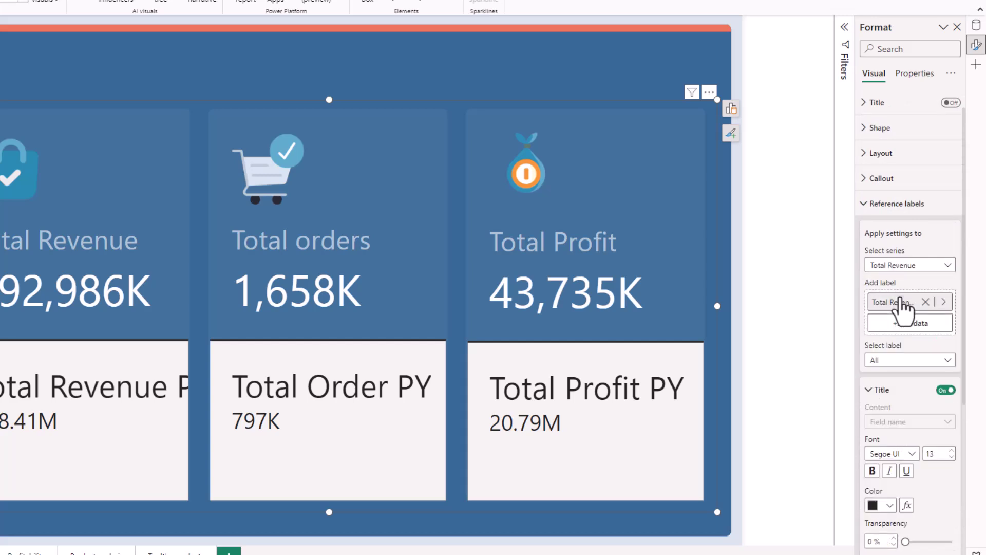
pyautogui.scroll(-2, 885, 363)
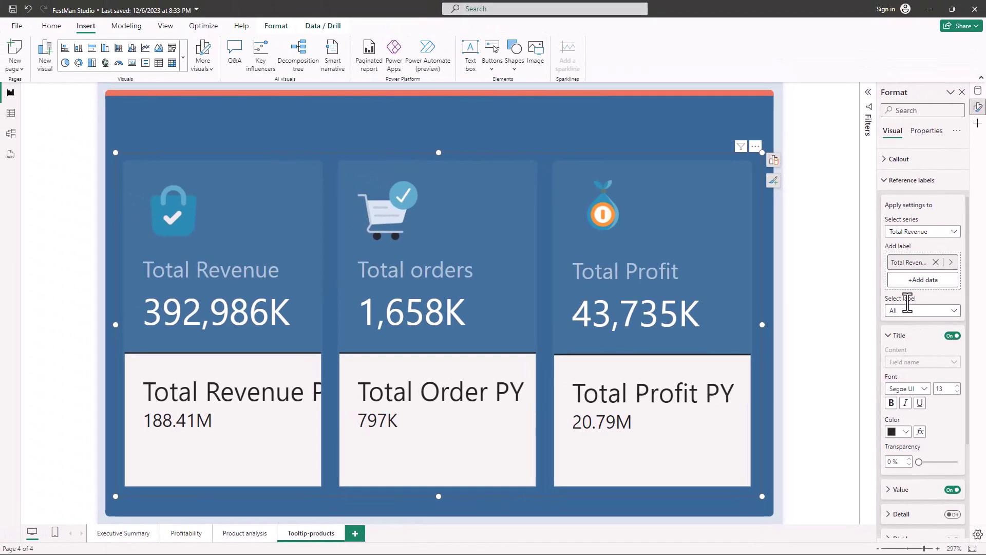
pyautogui.click(920, 311)
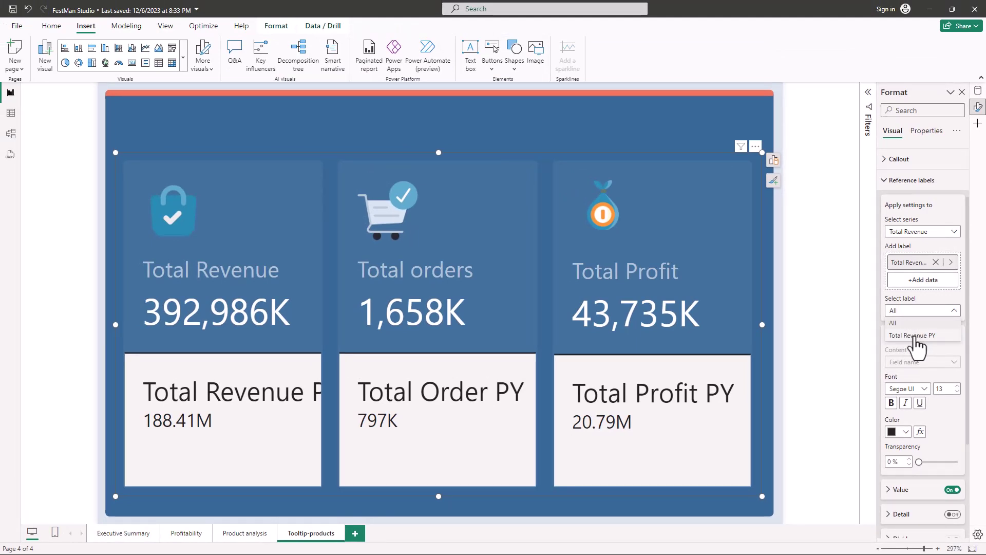
pyautogui.click(912, 337)
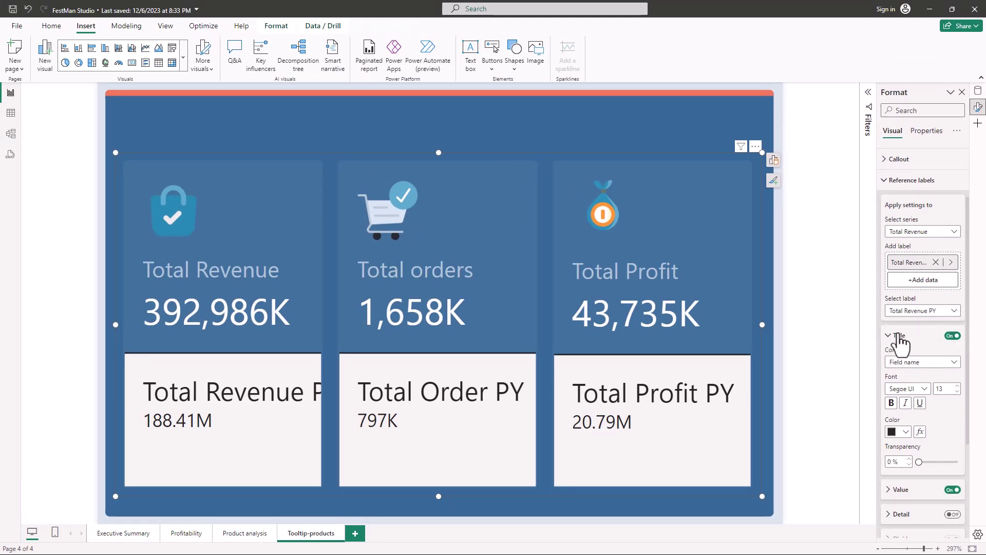
pyautogui.click(917, 364)
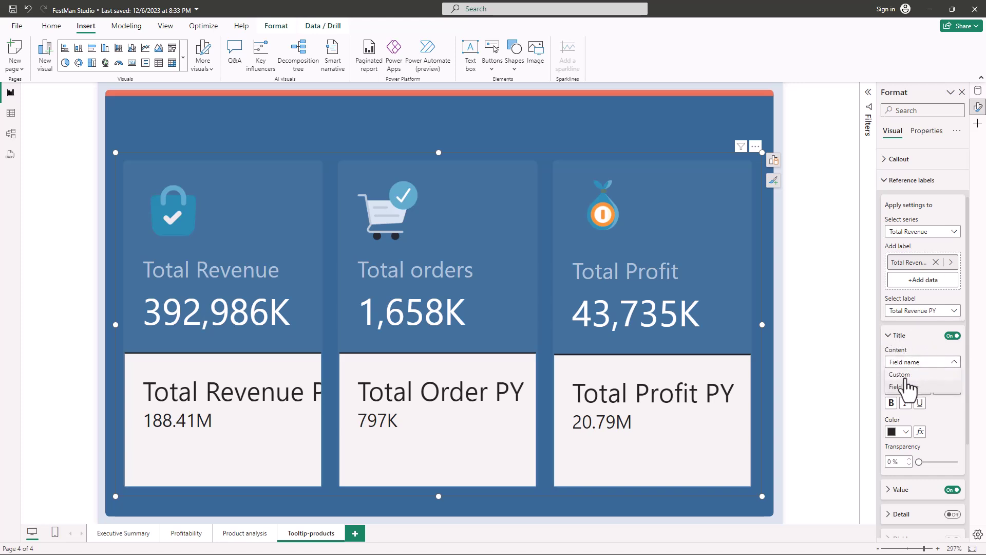
pyautogui.click(909, 375)
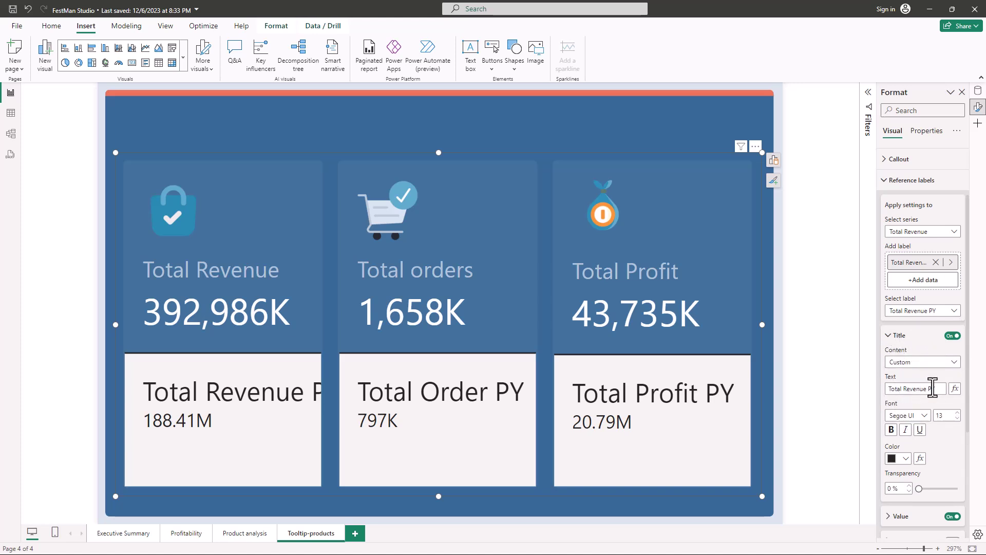
pyautogui.moveTo(932, 388); pyautogui.dragTo(867, 384)
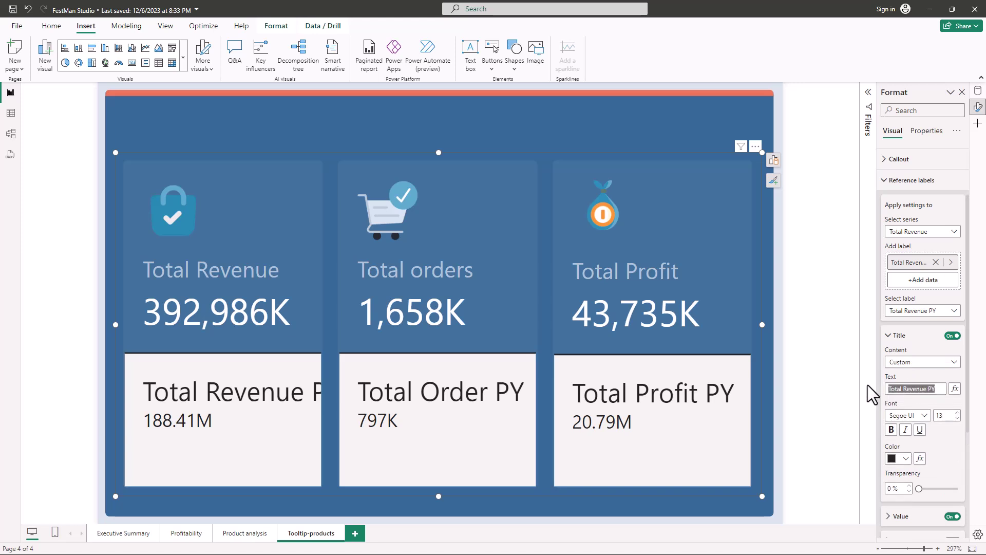
pyautogui.write('Vs')
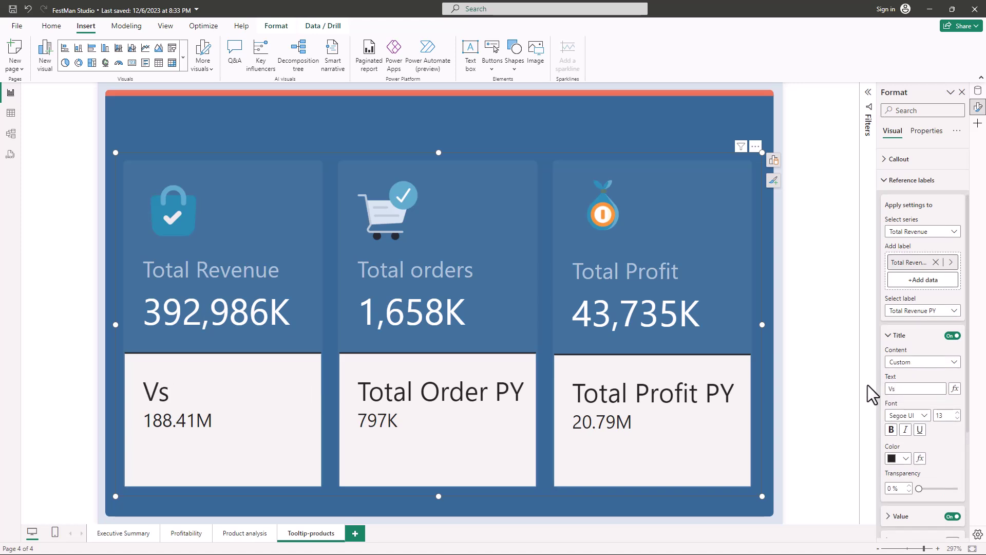
pyautogui.write(' prior year')
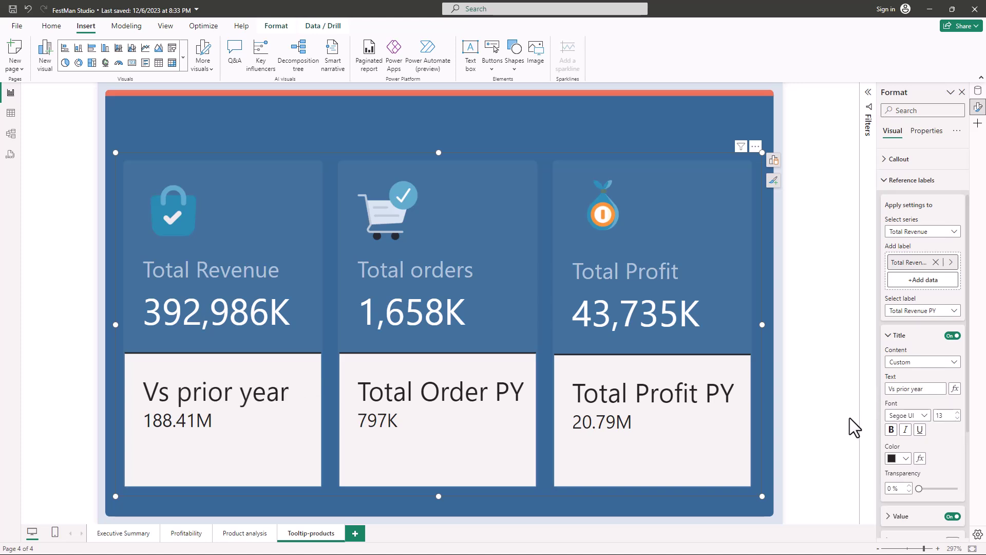
pyautogui.click(956, 418)
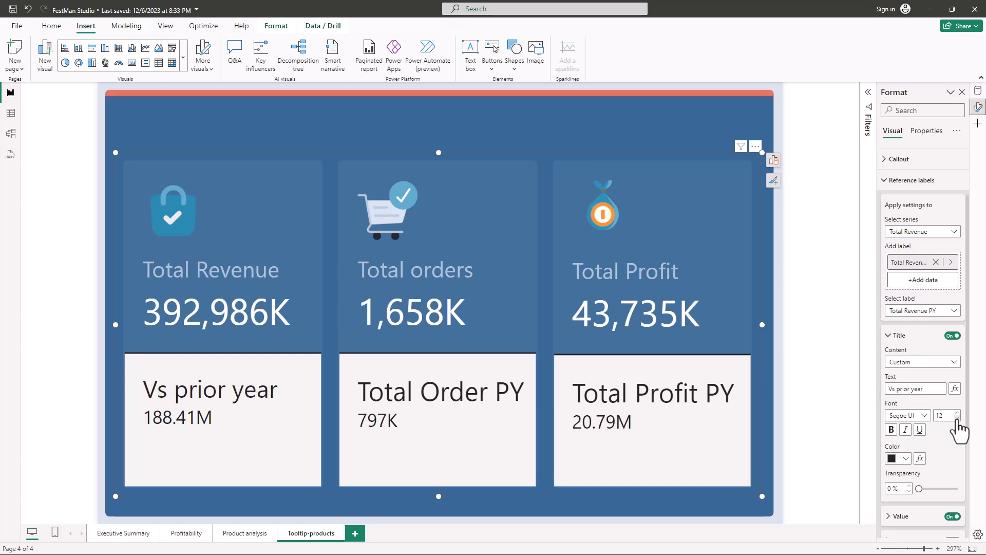
# Set the Total Revenue PY reference label's value to display in Thousands with zero decimal places.
pyautogui.scroll(-5, 958, 426)
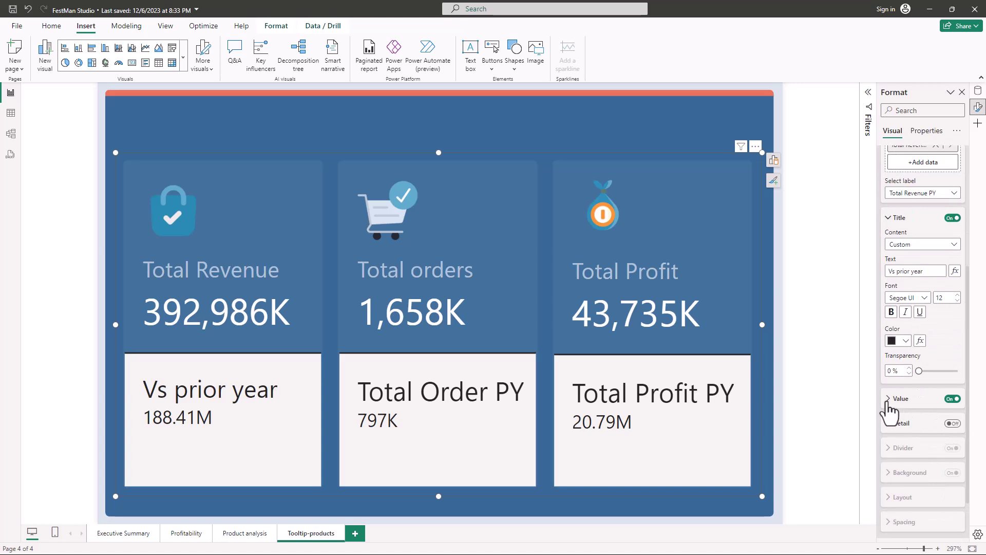
pyautogui.click(889, 401)
pyautogui.scroll(-5, 923, 408)
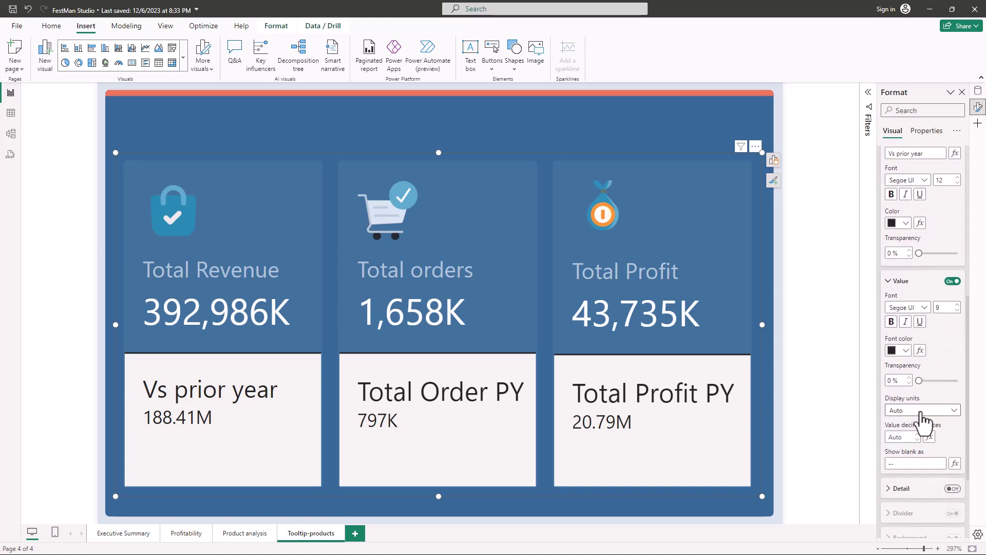
pyautogui.click(920, 410)
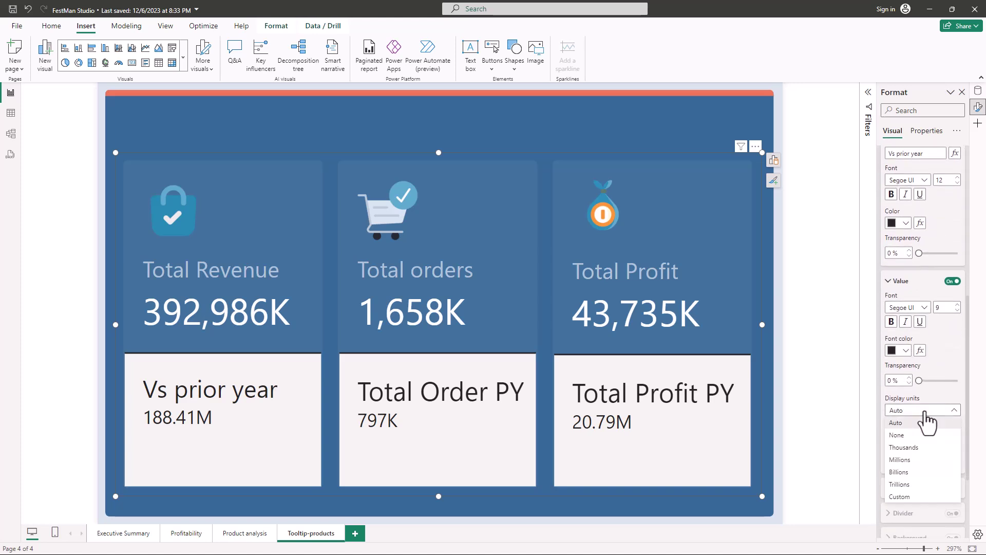
pyautogui.click(912, 447)
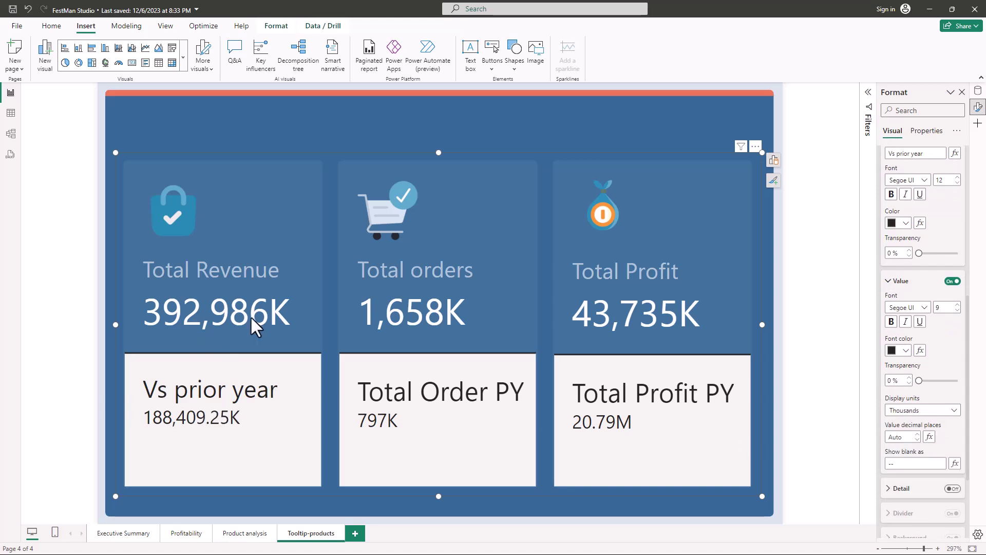
pyautogui.click(916, 439)
# Switch the reference label settings to the Total orders series and open its label selection.
pyautogui.scroll(6, 912, 390)
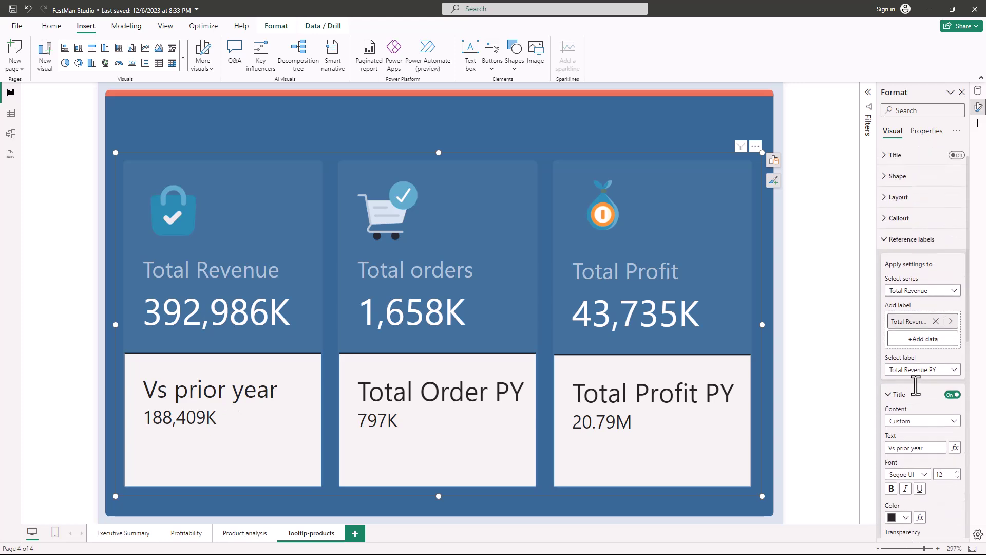
pyautogui.click(917, 291)
pyautogui.click(912, 327)
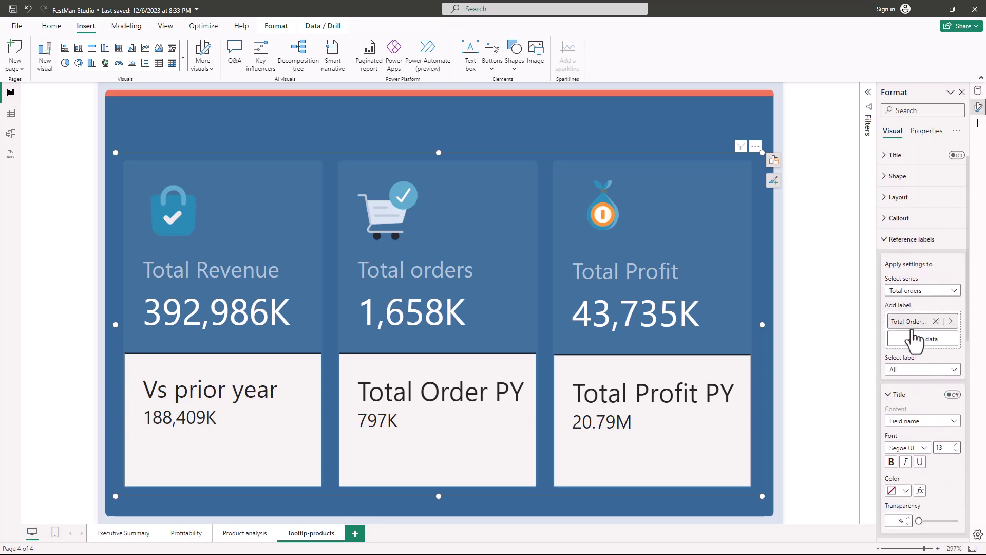
pyautogui.click(908, 370)
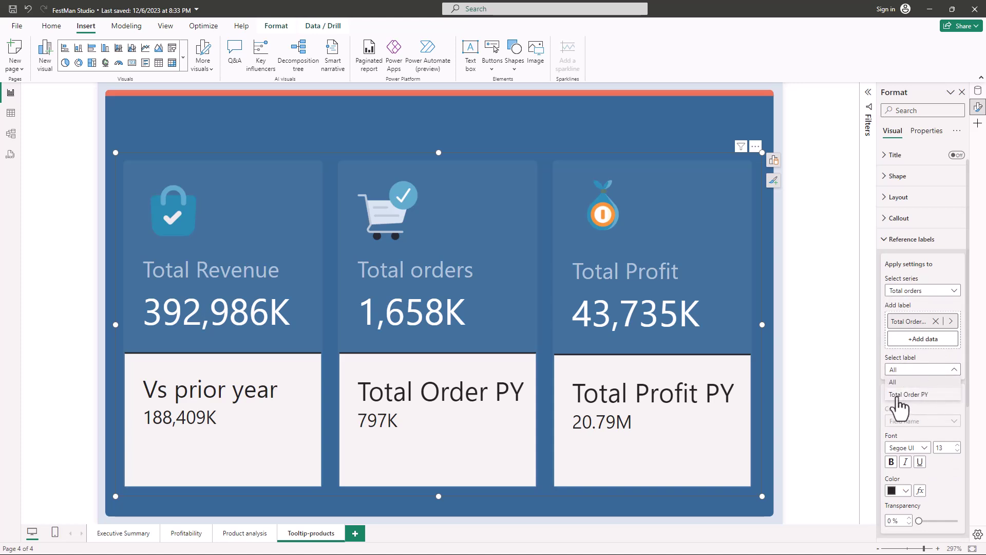